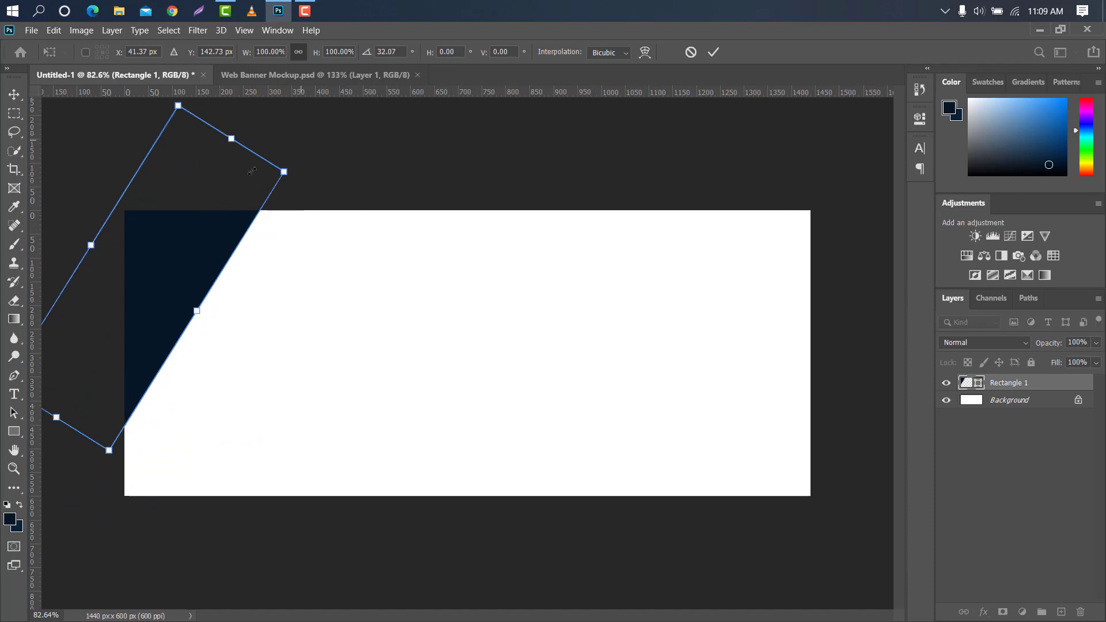
# Place the navy rectangle at about a 30.66° tilt over the canvas's upper-left corner and apply the transform
pyautogui.moveTo(210, 191); pyautogui.dragTo(209, 205)
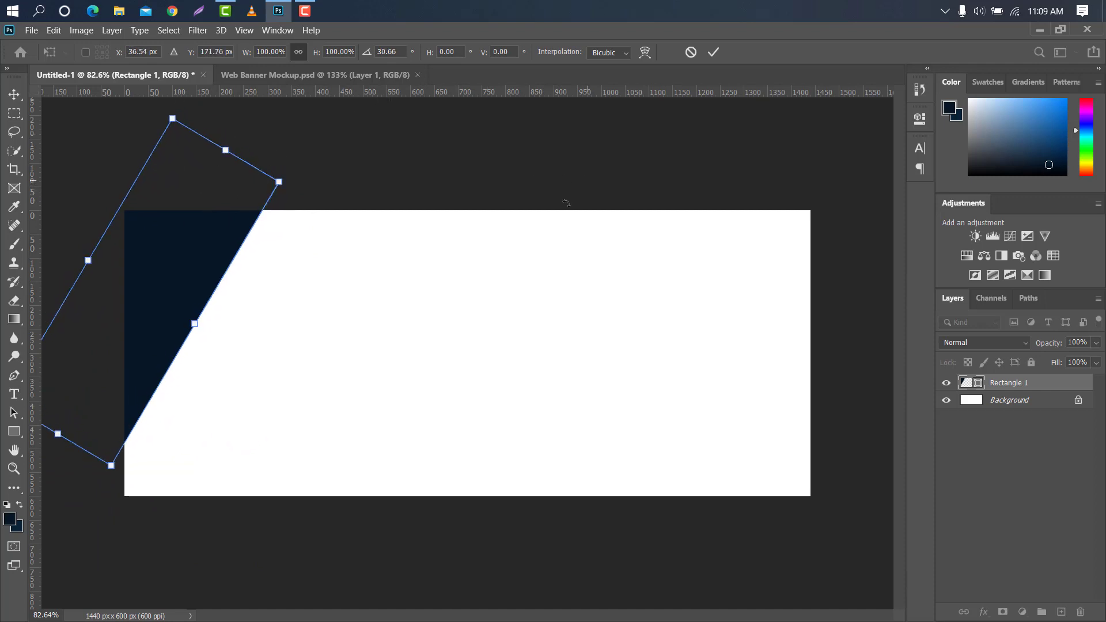
pyautogui.click(713, 52)
# Draw a vertical rectangle about 270 by 709 px beside the navy shape and fill it with the recently used yellow-orange
pyautogui.click(14, 431)
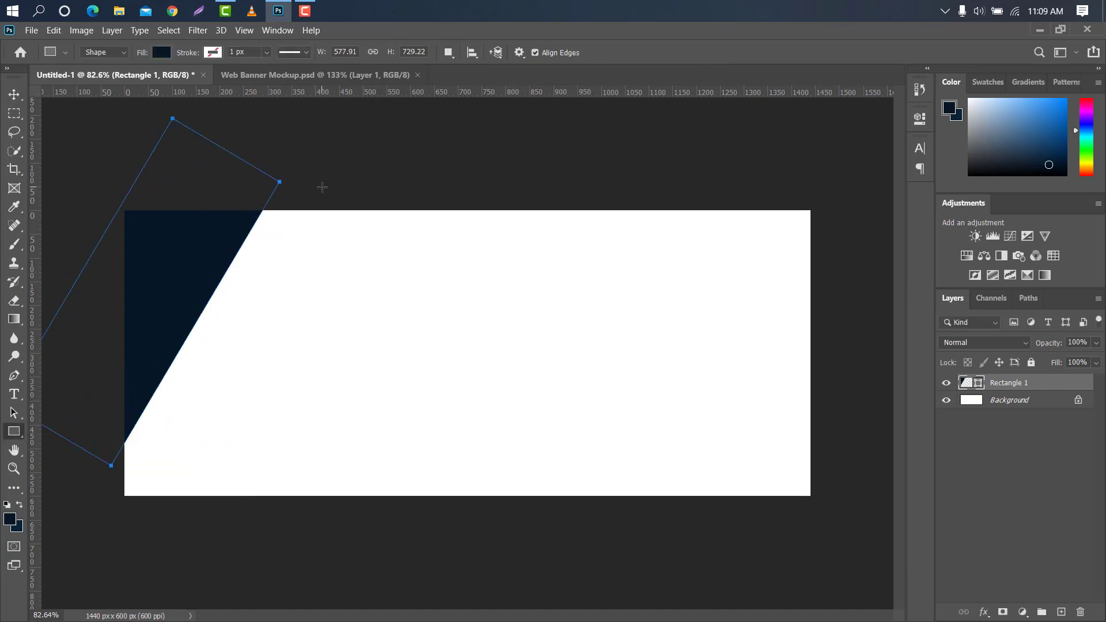
pyautogui.moveTo(322, 187); pyautogui.dragTo(450, 524)
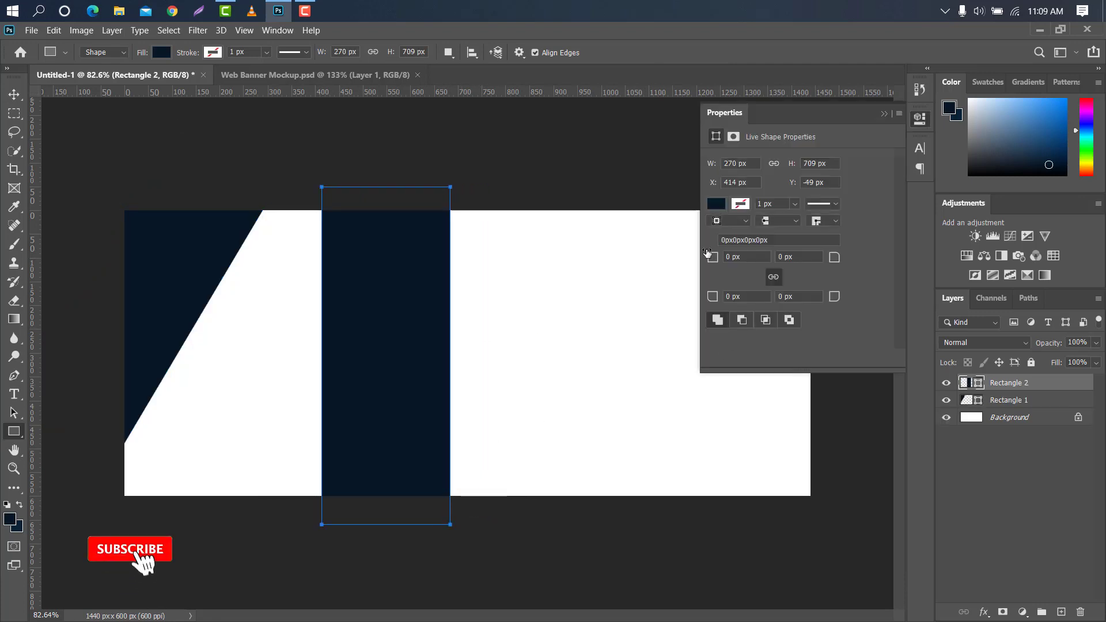
pyautogui.click(716, 203)
pyautogui.click(796, 280)
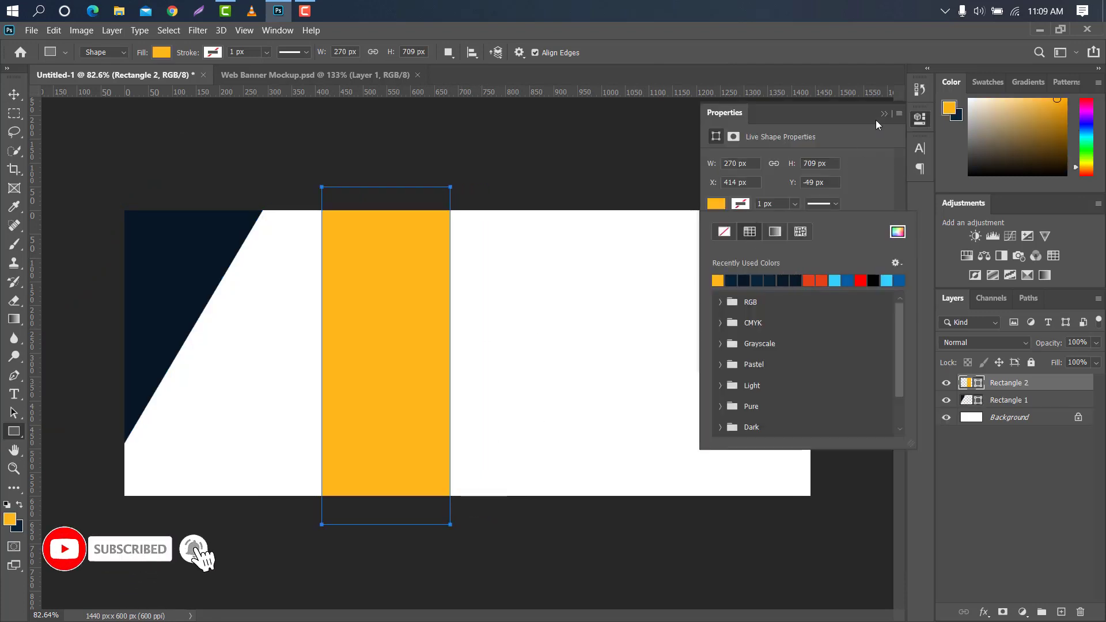
pyautogui.click(883, 115)
# Rotate the yellow rectangle about 30°, lengthen it to about 124% height, and place it beside the navy shape's slanted edge
pyautogui.click(14, 94)
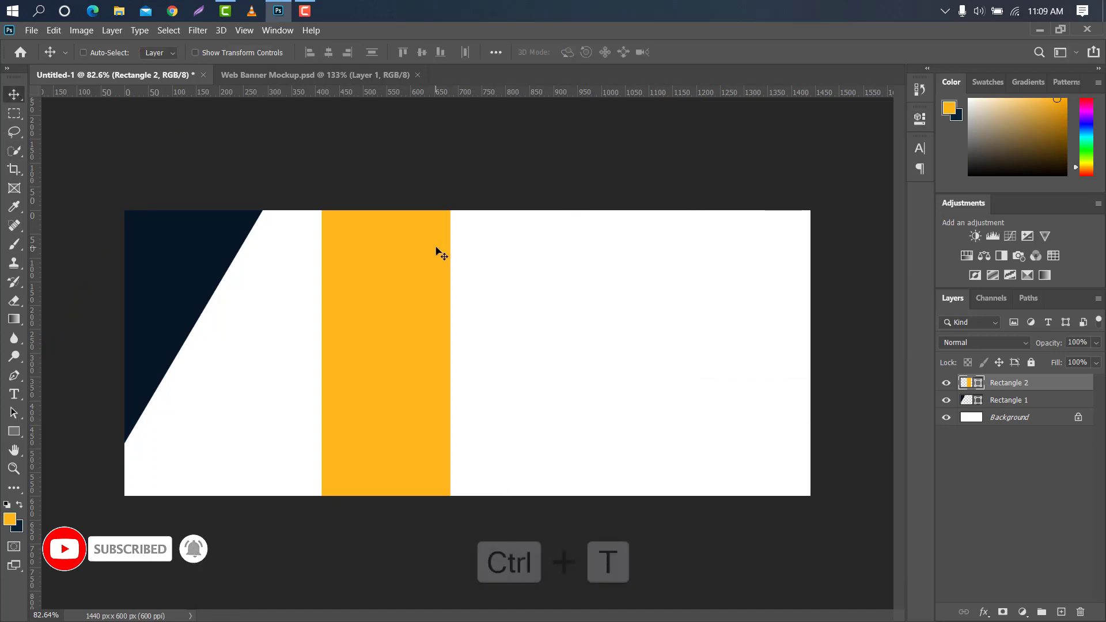
pyautogui.hotkey('ctrl', 't')
pyautogui.moveTo(447, 174); pyautogui.dragTo(508, 207)
pyautogui.moveTo(447, 287); pyautogui.dragTo(296, 288)
pyautogui.moveTo(324, 204); pyautogui.dragTo(375, 137)
pyautogui.moveTo(346, 172); pyautogui.dragTo(315, 237)
pyautogui.moveTo(344, 157)
pyautogui.mouseDown()
pyautogui.moveTo(355, 163)
pyautogui.moveTo(353, 153)
pyautogui.mouseUp()
pyautogui.moveTo(265, 280); pyautogui.dragTo(331, 293)
# Fine-tune the yellow stripe's rotation to about 30.76° and nudge it flush against the navy shape's edge
pyautogui.scroll(5, 201, 288)
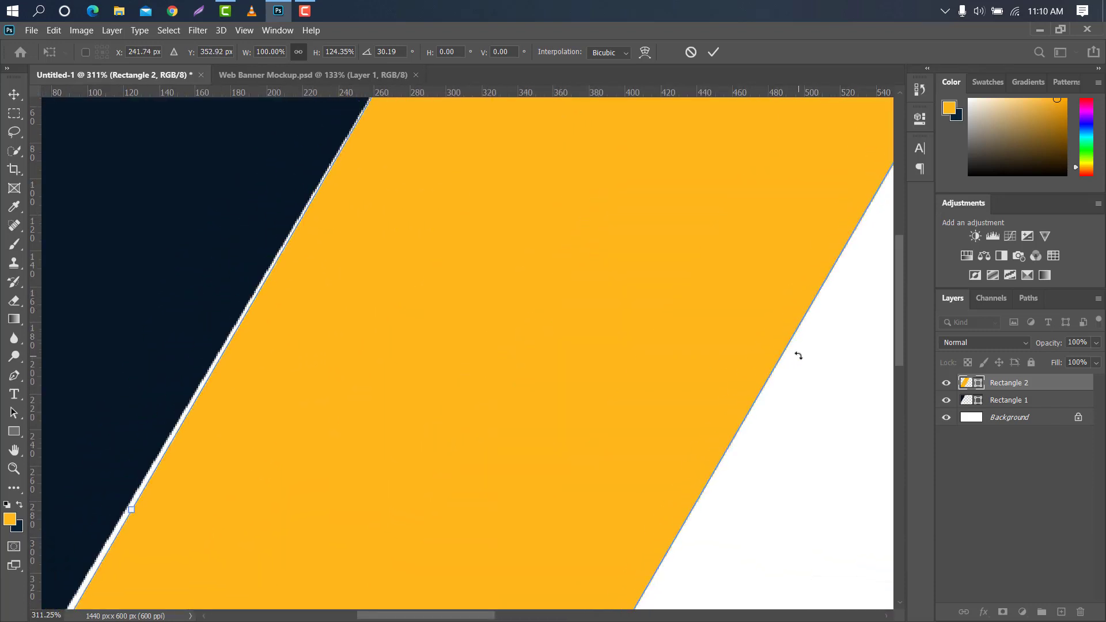
pyautogui.moveTo(799, 356); pyautogui.dragTo(803, 359)
pyautogui.moveTo(609, 349); pyautogui.dragTo(608, 346)
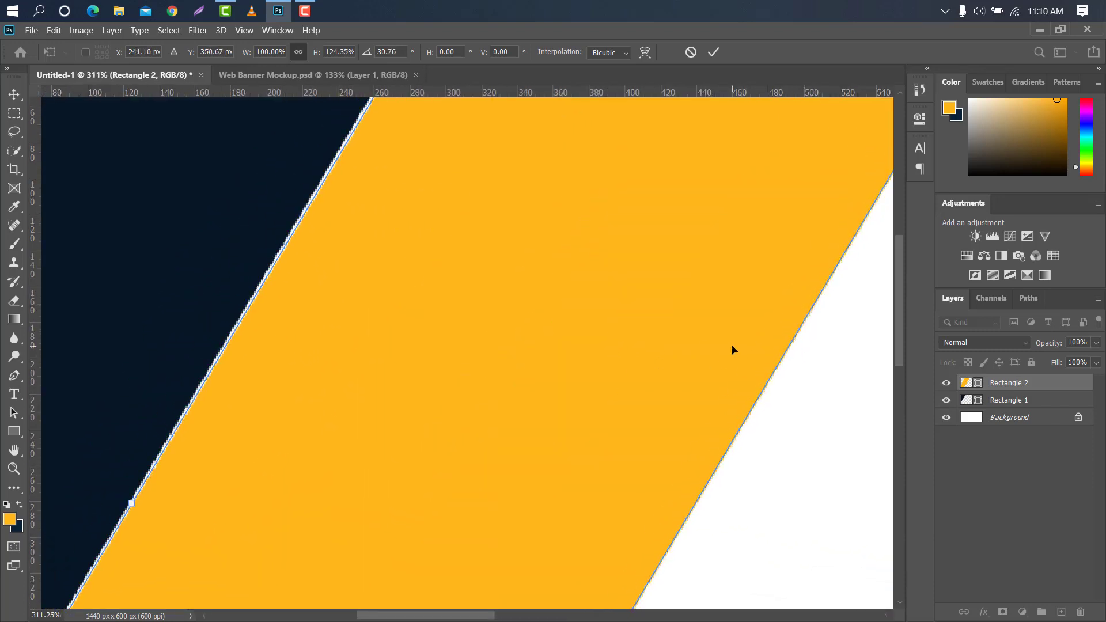
pyautogui.press('Left')
pyautogui.press('Left')
pyautogui.press('Left')
pyautogui.press('Left')
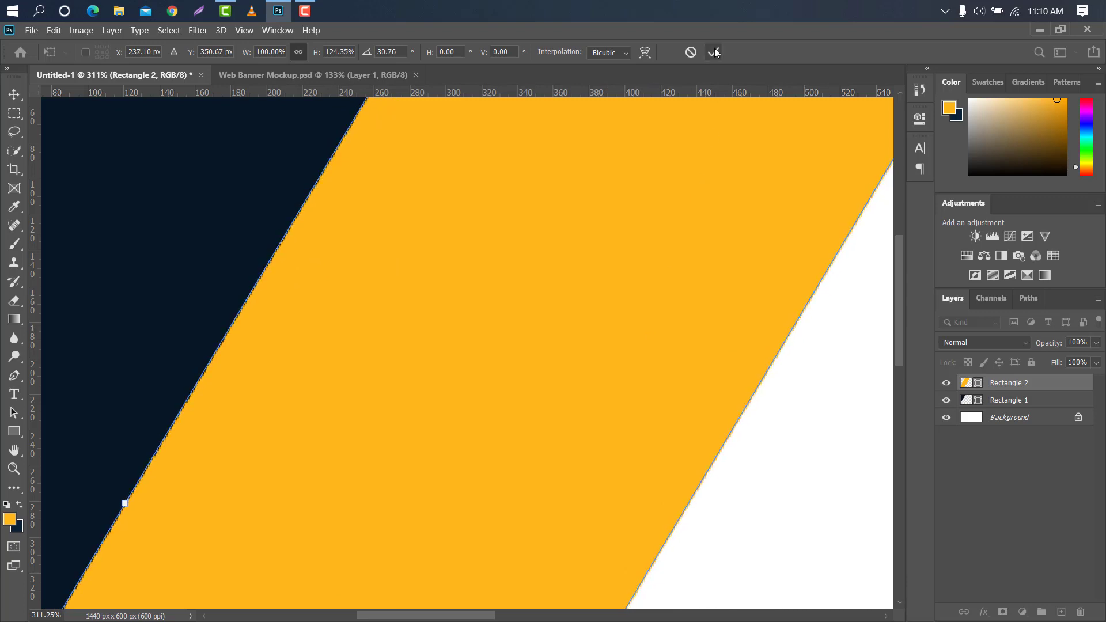
# Stretch the yellow stripe's upper end past the canvas to about 1000 px long and apply the transform
pyautogui.scroll(-3, 319, 233)
pyautogui.hotkey('ctrl', '1')
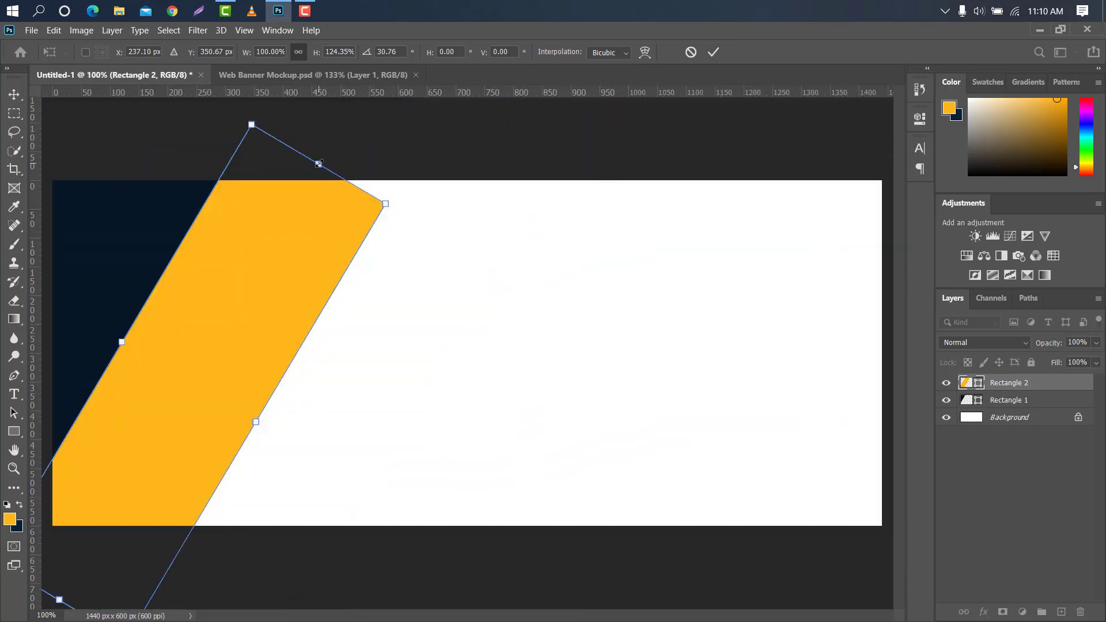
pyautogui.moveTo(318, 164); pyautogui.dragTo(353, 104)
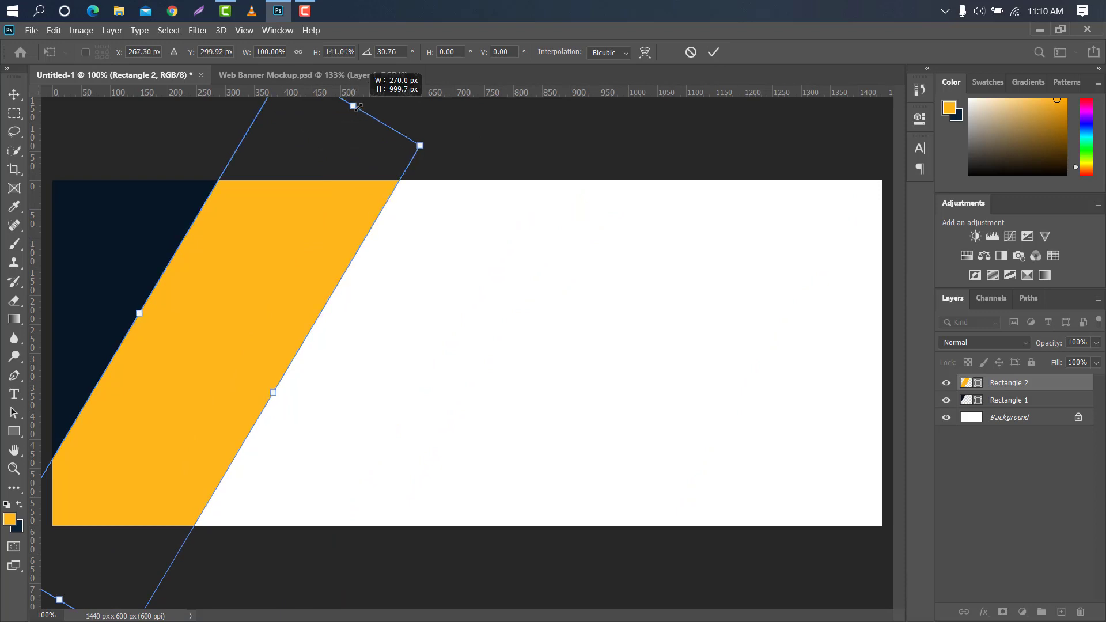
pyautogui.click(714, 53)
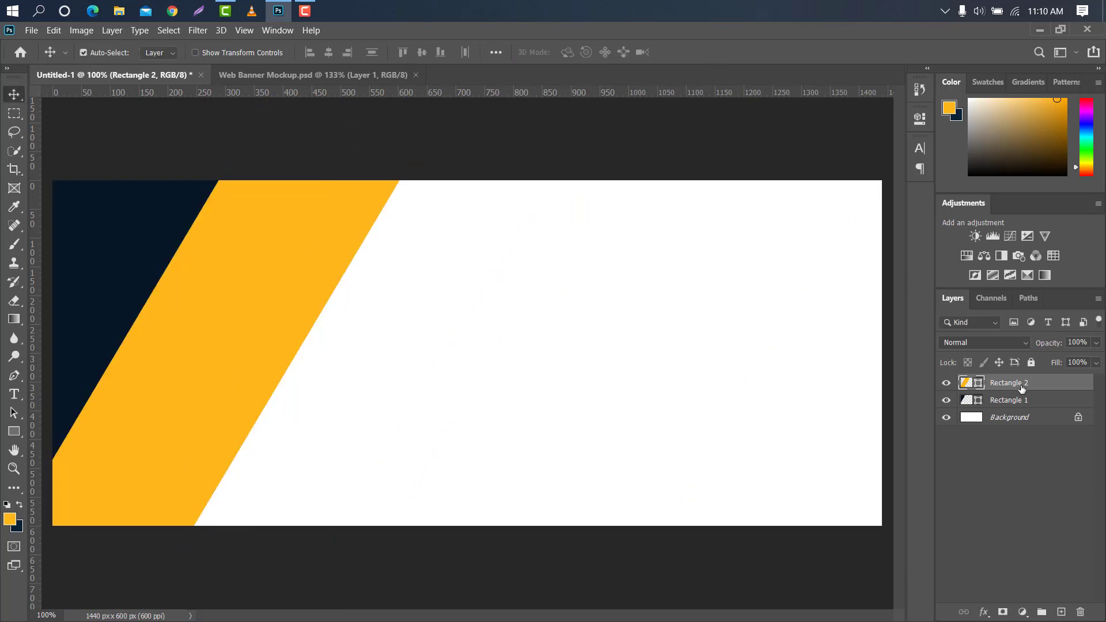
# Duplicate the yellow stripe and reorder the layers as Rectangle 1, Rectangle 2, and the copy just above Background
pyautogui.moveTo(1040, 383); pyautogui.dragTo(1061, 612)
pyautogui.scroll(-2, 392, 258)
pyautogui.moveTo(1017, 400); pyautogui.dragTo(1007, 429)
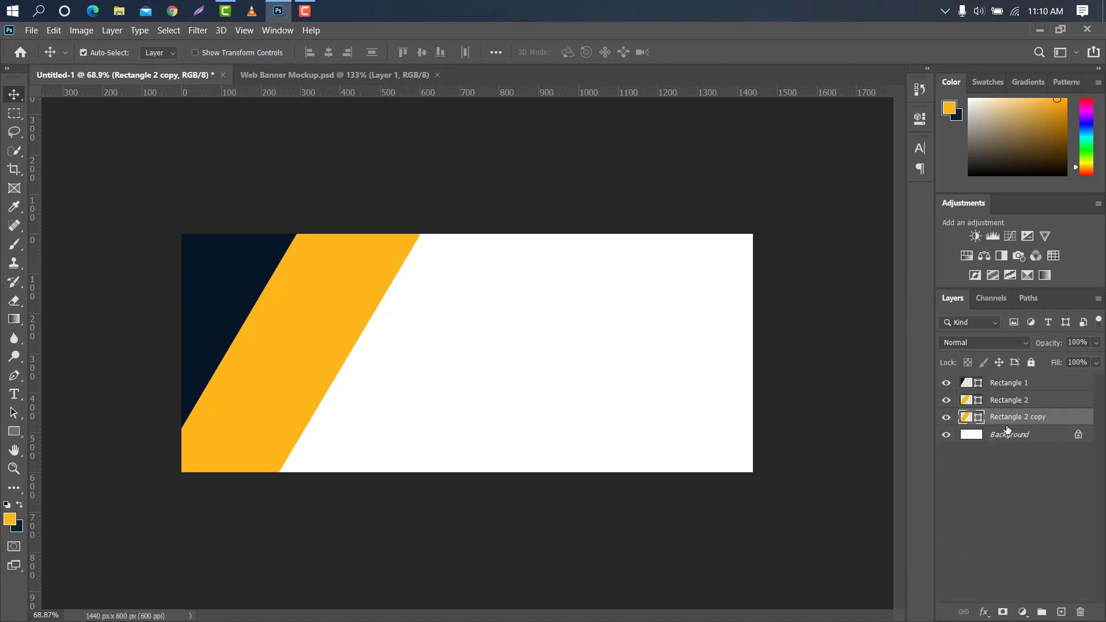
# Change the fill of the Rectangle 2 copy layer to red, ff3312
pyautogui.doubleClick(974, 420)
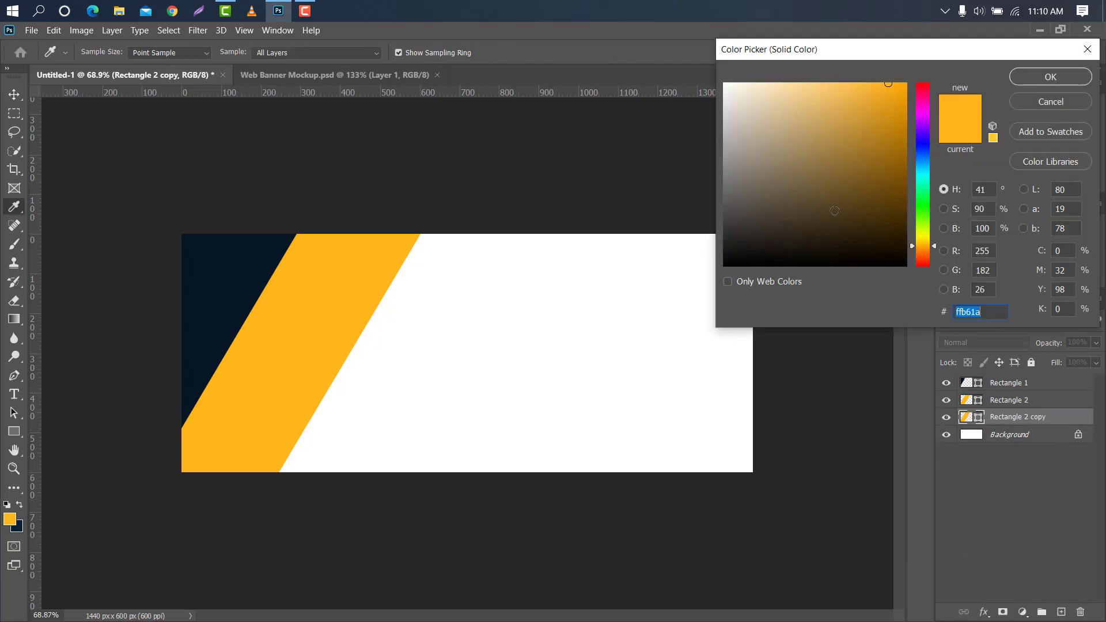
pyautogui.click(923, 265)
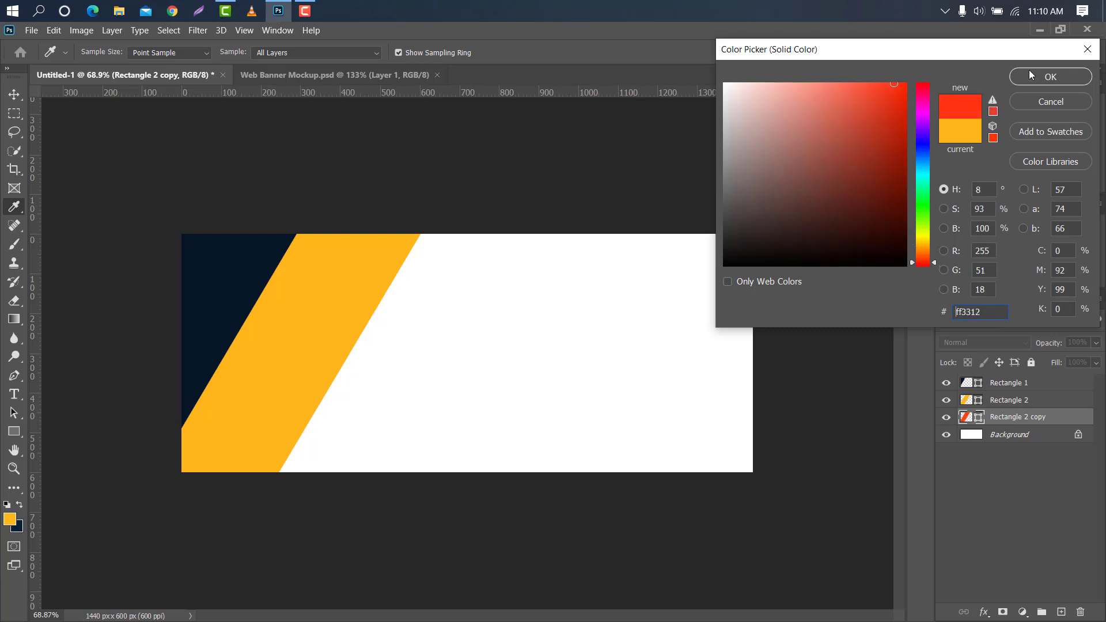
pyautogui.click(1051, 77)
# Scale the red stripe to about 240% and position its slanted edge flush against the yellow stripe
pyautogui.hotkey('ctrl', 't')
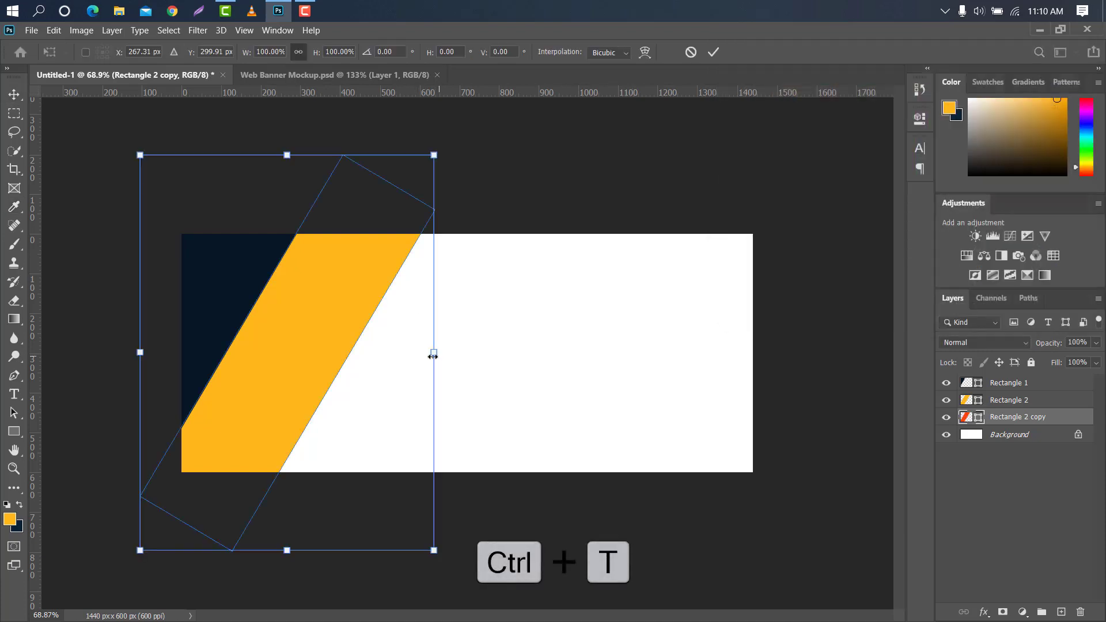
pyautogui.moveTo(363, 351); pyautogui.dragTo(490, 357)
pyautogui.moveTo(556, 363); pyautogui.dragTo(772, 358)
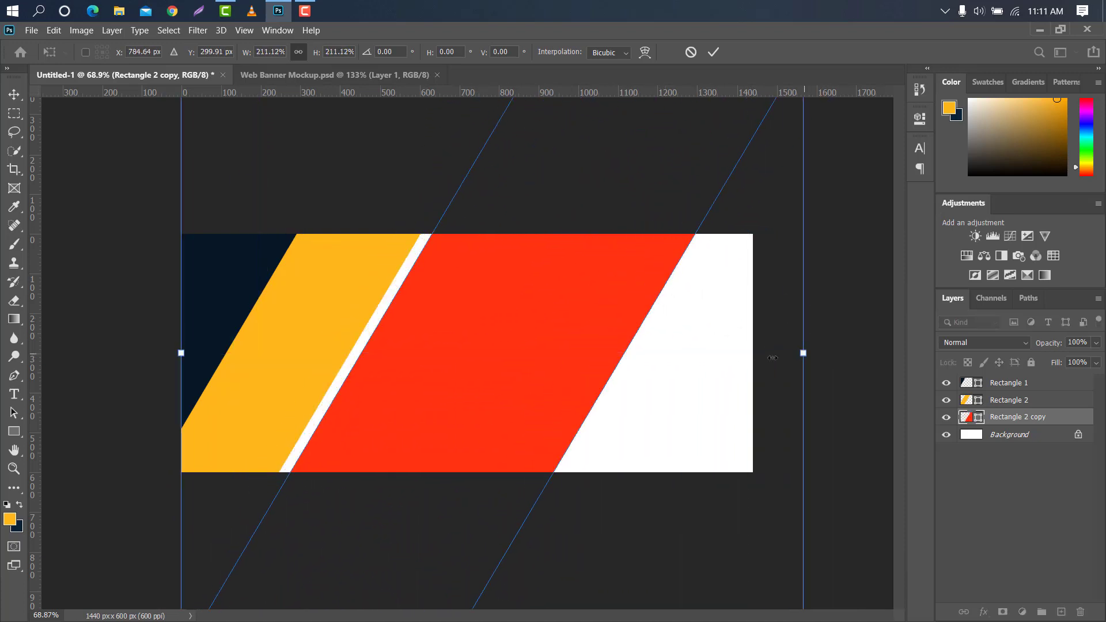
pyautogui.moveTo(724, 319); pyautogui.dragTo(714, 319)
pyautogui.moveTo(790, 353); pyautogui.dragTo(875, 348)
pyautogui.moveTo(843, 347); pyautogui.dragTo(816, 348)
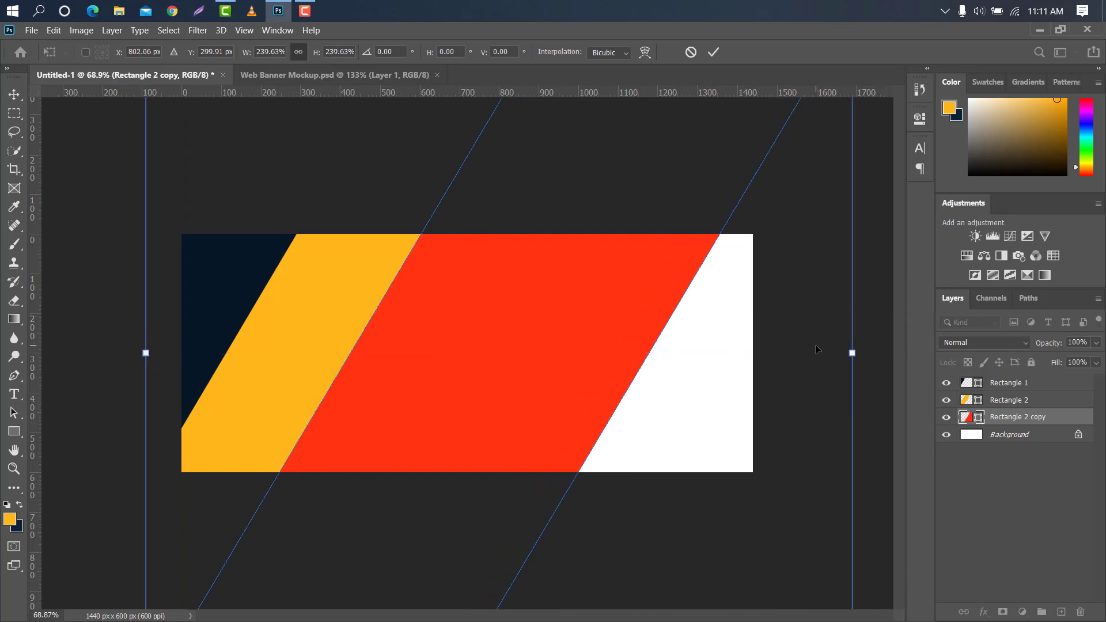
pyautogui.click(713, 52)
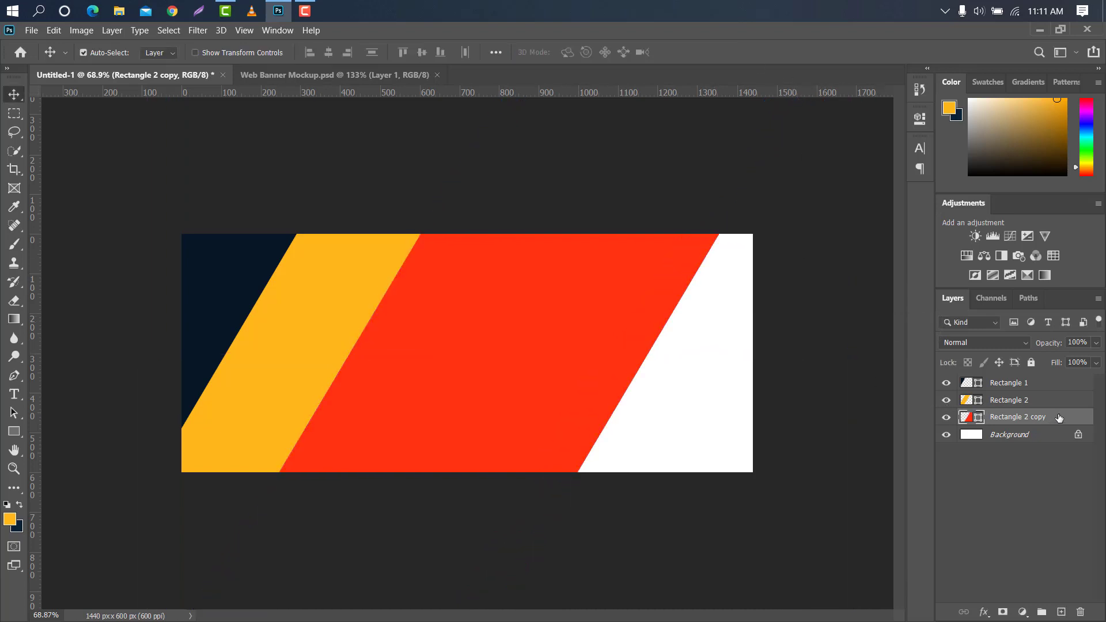
# Duplicate the red stripe, move the copy beneath it in the layer order, and fill it with dusty pink c88b81
pyautogui.moveTo(1058, 417); pyautogui.dragTo(1060, 612)
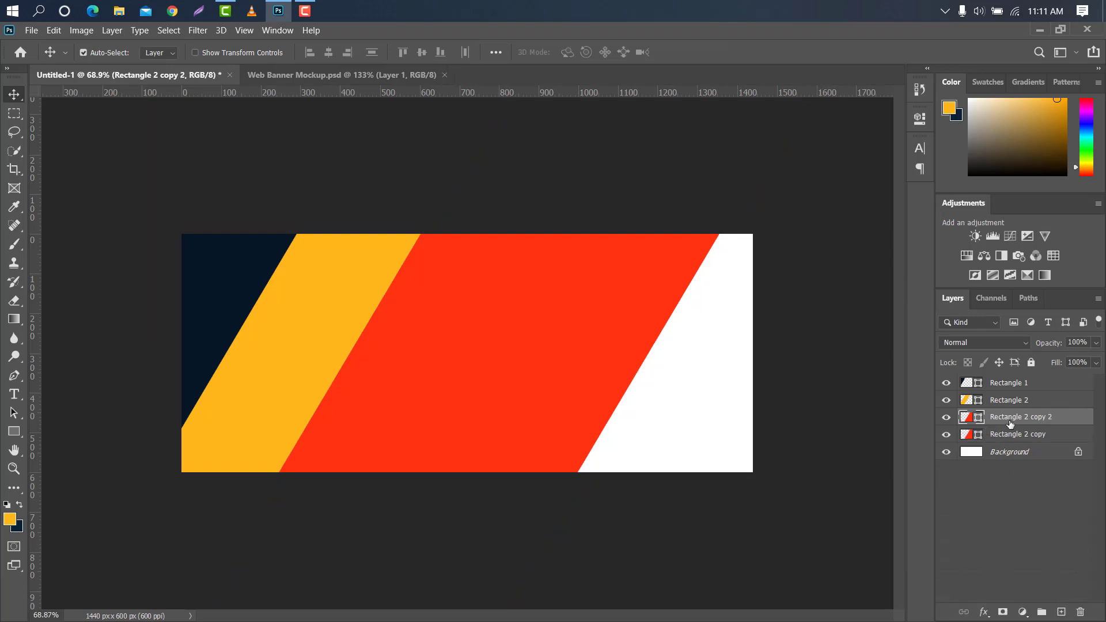
pyautogui.moveTo(1008, 423); pyautogui.dragTo(991, 448)
pyautogui.doubleClick(979, 437)
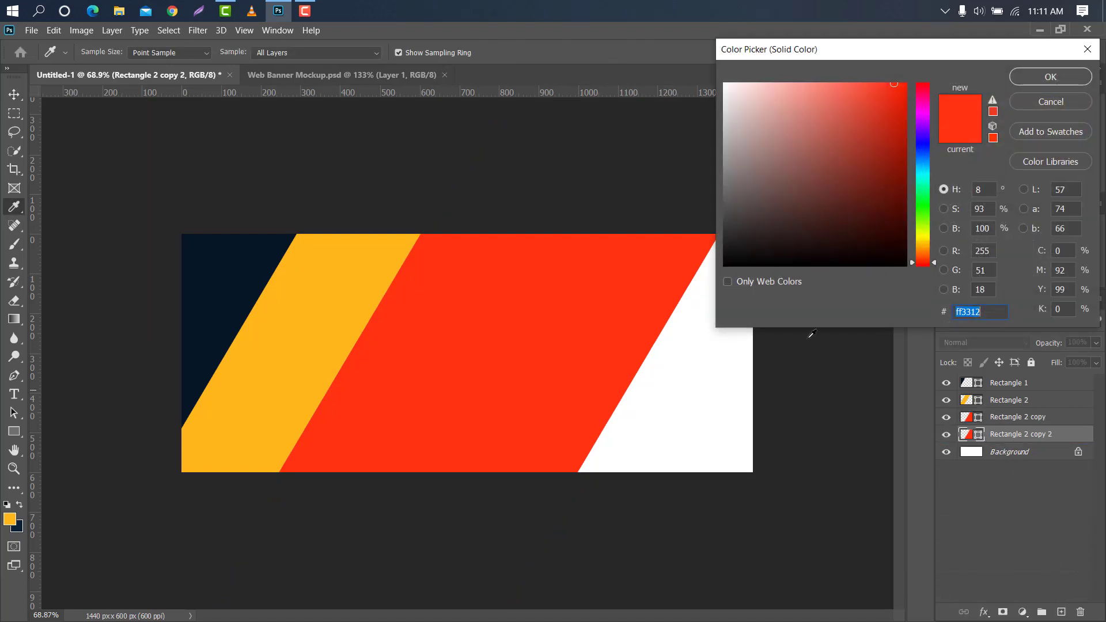
pyautogui.moveTo(846, 178); pyautogui.dragTo(788, 123)
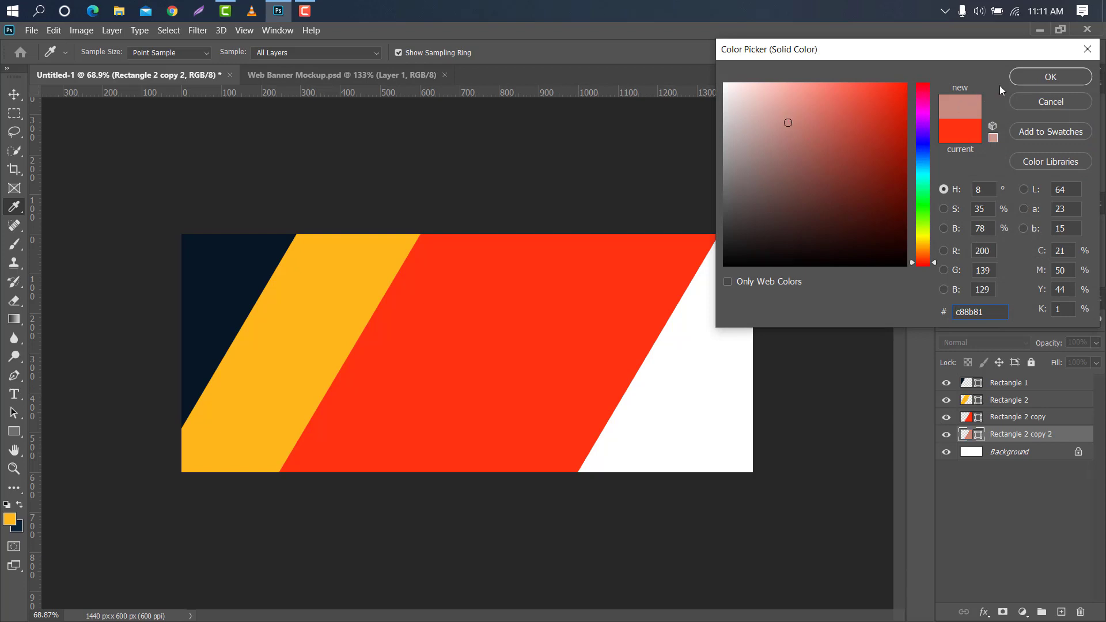
pyautogui.click(1032, 79)
# Scale the pink copy to about 33% and place it as a narrow stripe along the red stripe's far edge
pyautogui.hotkey('ctrl', 't')
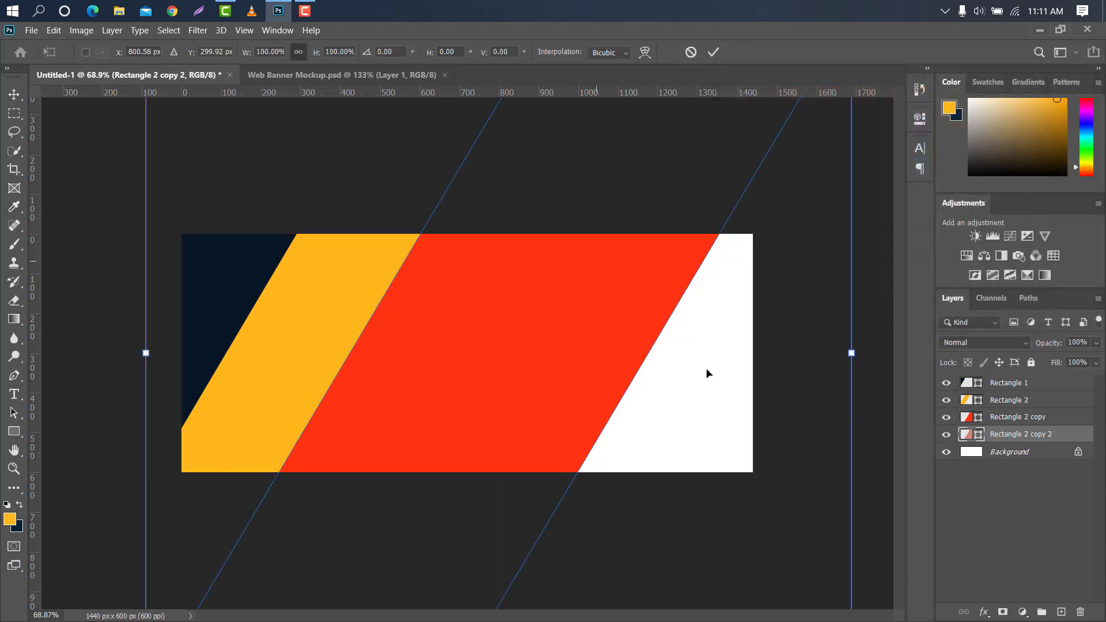
pyautogui.moveTo(846, 357); pyautogui.dragTo(474, 345)
pyautogui.moveTo(336, 337); pyautogui.dragTo(724, 325)
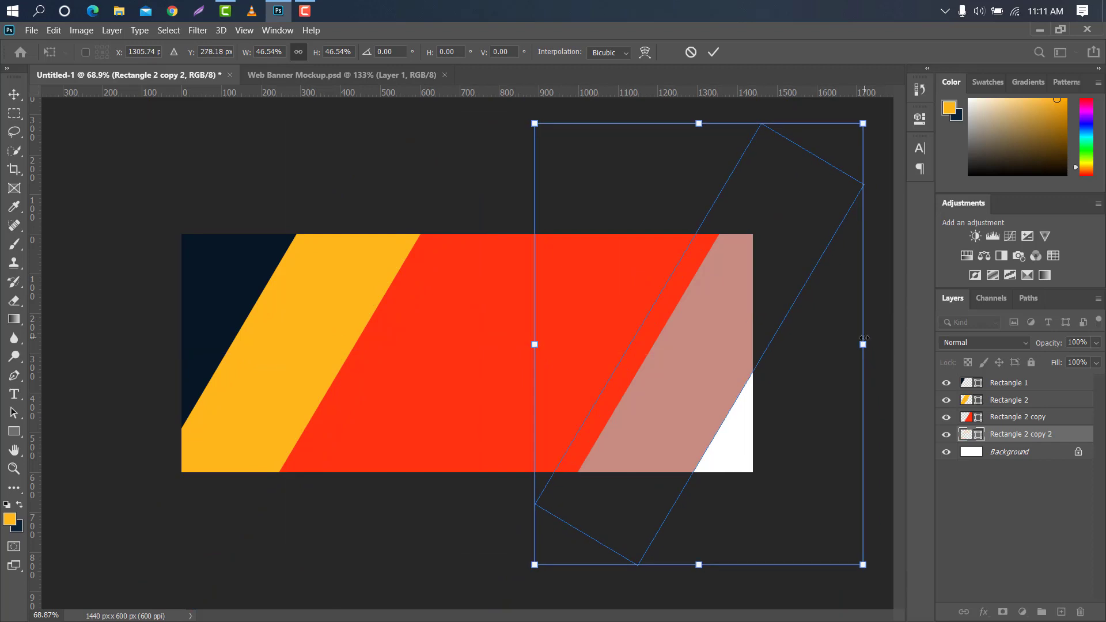
pyautogui.moveTo(864, 338); pyautogui.dragTo(740, 314)
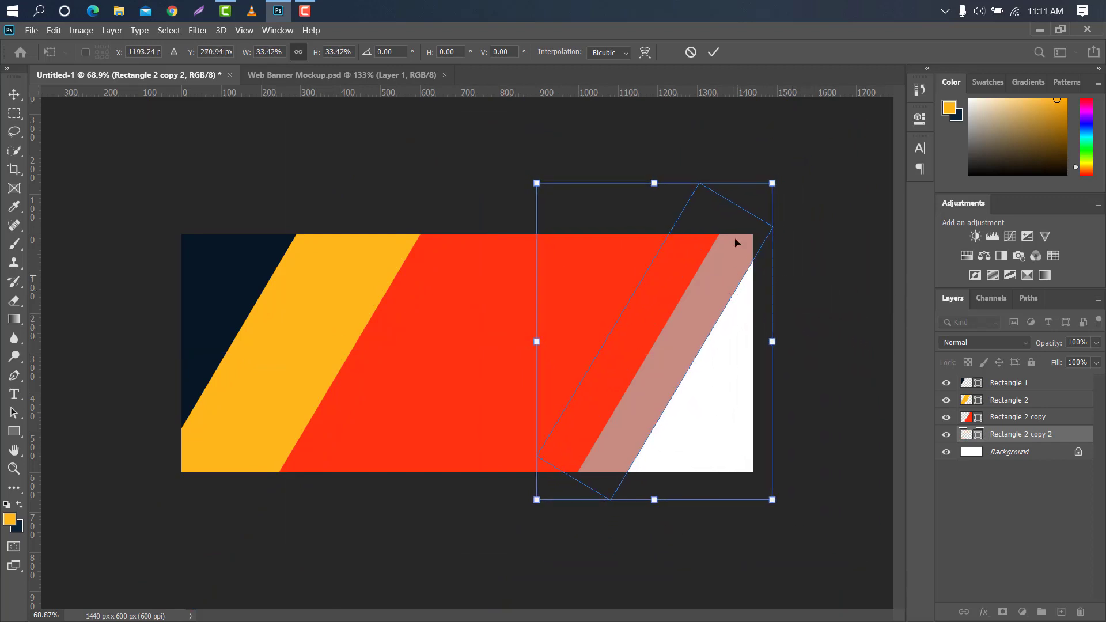
pyautogui.click(713, 53)
# Duplicate the pink stripe, move the copy just above Background, and set its fill to black 000000
pyautogui.moveTo(1067, 439); pyautogui.dragTo(1060, 612)
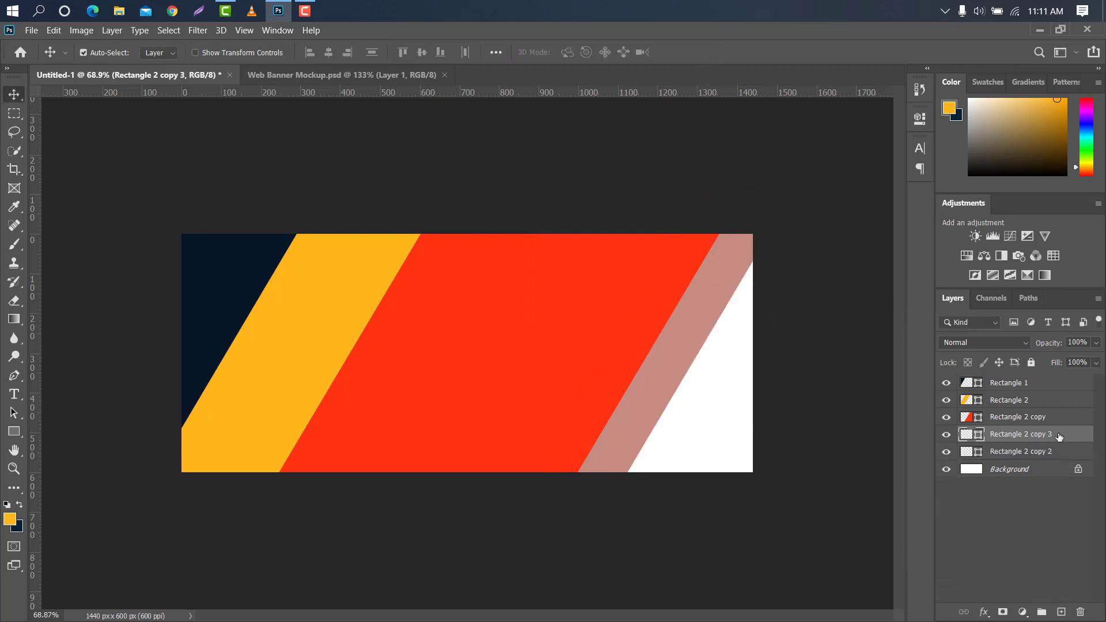
pyautogui.moveTo(1059, 437); pyautogui.dragTo(1062, 455)
pyautogui.doubleClick(971, 452)
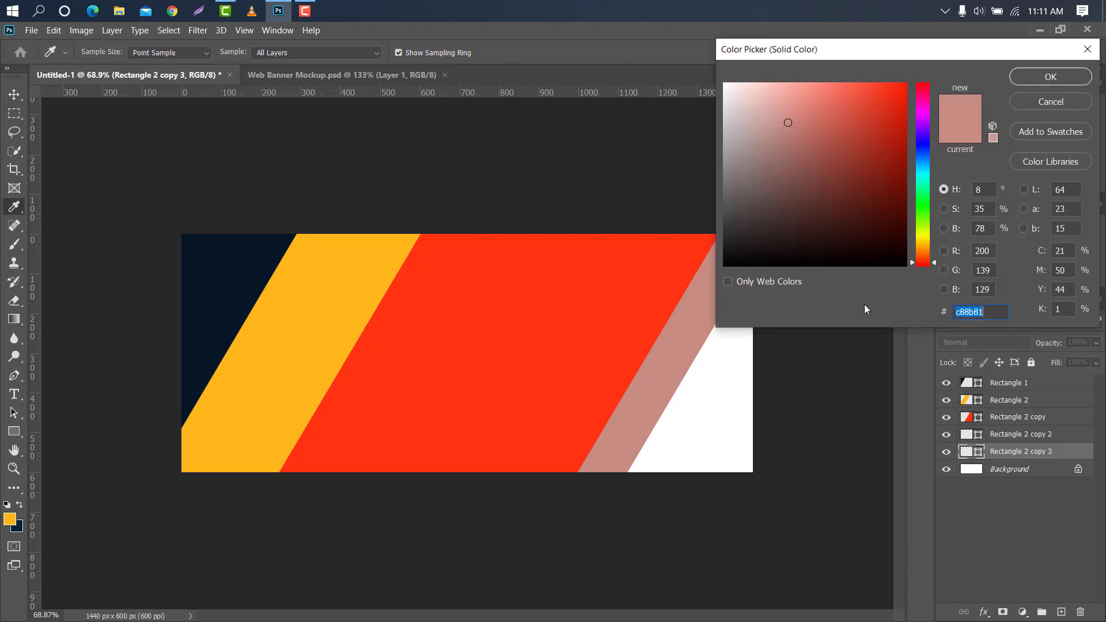
pyautogui.write('000000')
pyautogui.click(1026, 81)
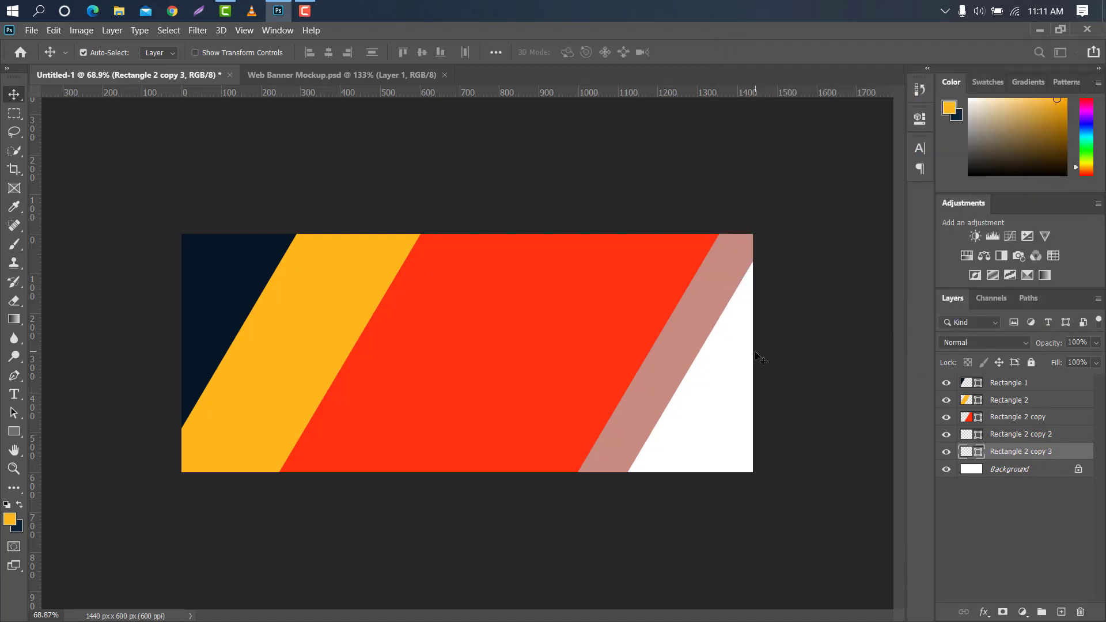
# Enlarge and position the black copy to cover the remaining white lower-right corner, and apply the transform
pyautogui.hotkey('ctrl', 't')
pyautogui.moveTo(774, 342); pyautogui.dragTo(811, 372)
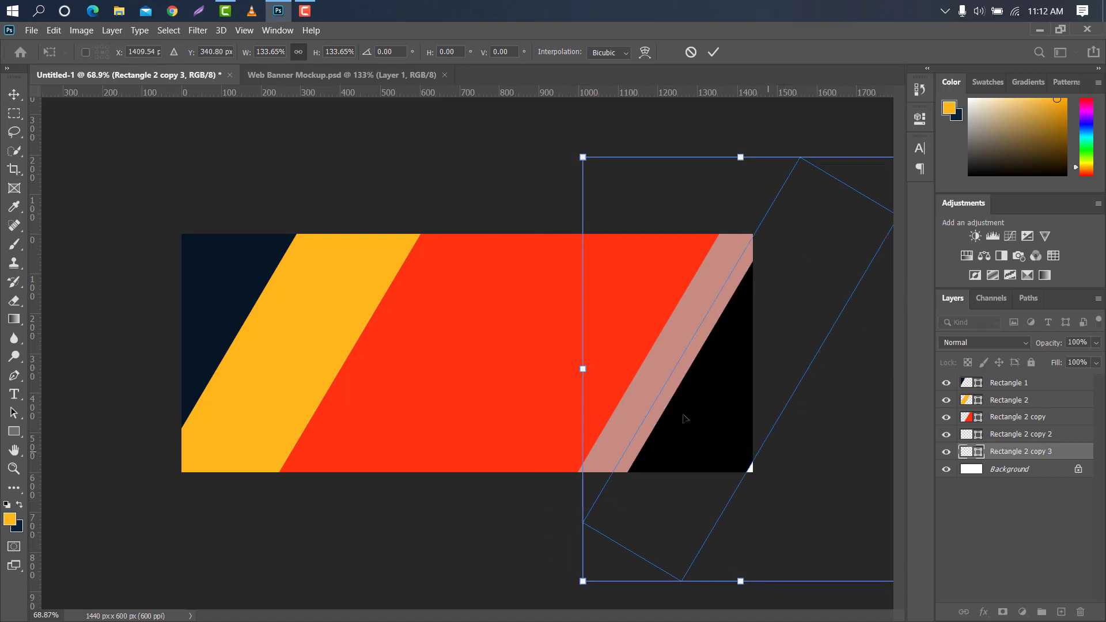
pyautogui.moveTo(589, 377); pyautogui.dragTo(510, 367)
pyautogui.moveTo(738, 364); pyautogui.dragTo(764, 385)
pyautogui.click(713, 53)
# Add a Gradient Overlay layer style to the navy Rectangle 1 shape
pyautogui.click(239, 304)
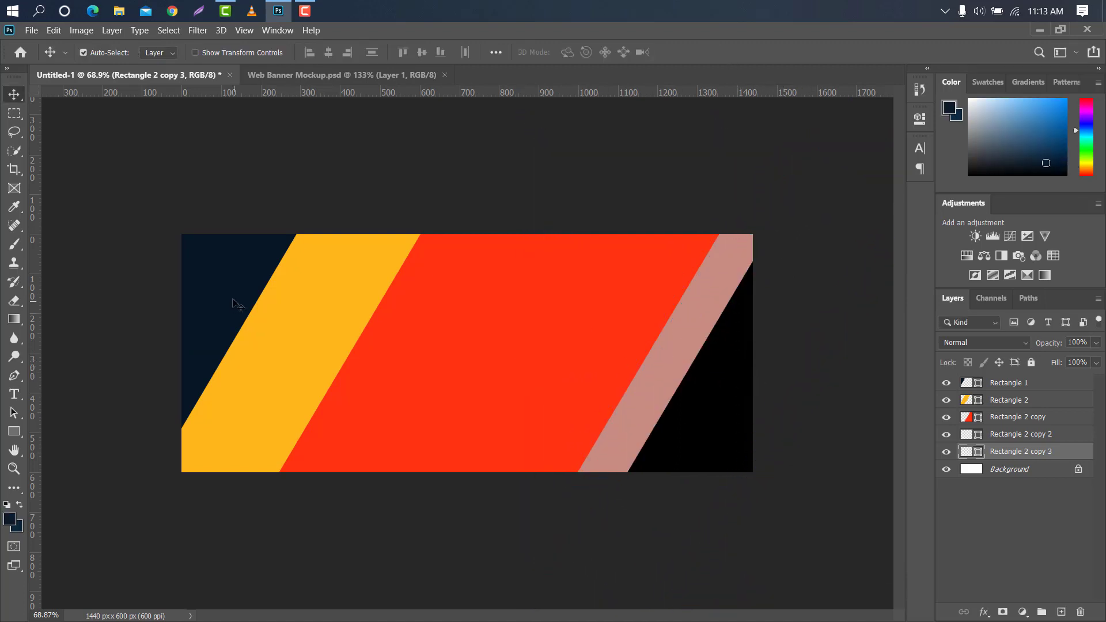
pyautogui.doubleClick(1057, 382)
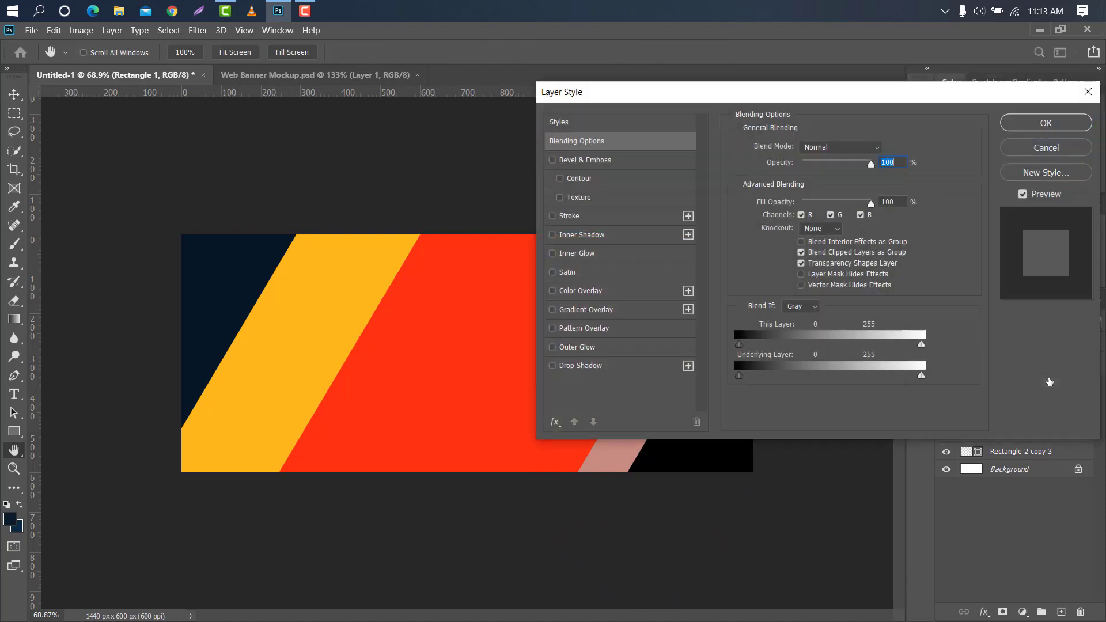
pyautogui.click(630, 310)
# Set the color stop at location 0 of the overlay gradient to dark blue 091c2b, sampled from the foreground color
pyautogui.click(807, 184)
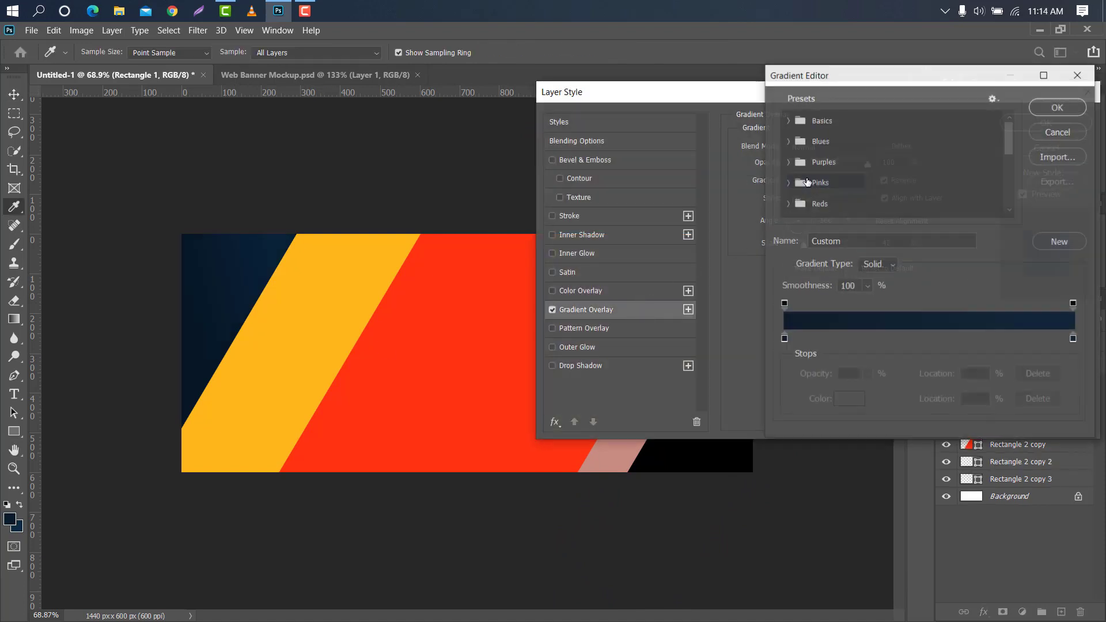
pyautogui.click(782, 339)
pyautogui.click(848, 400)
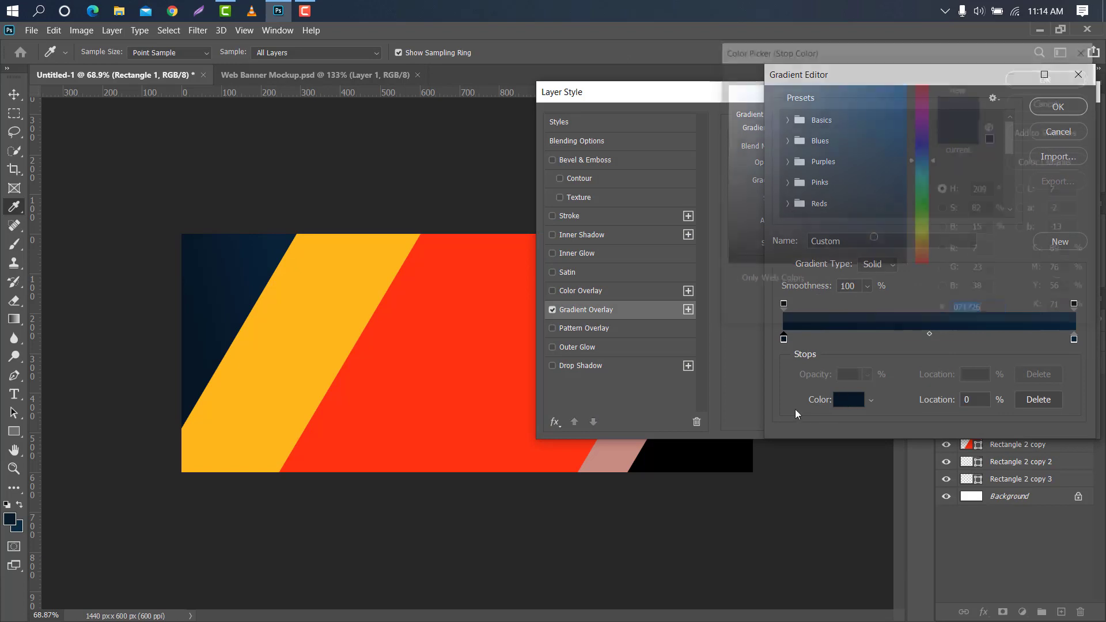
pyautogui.click(10, 516)
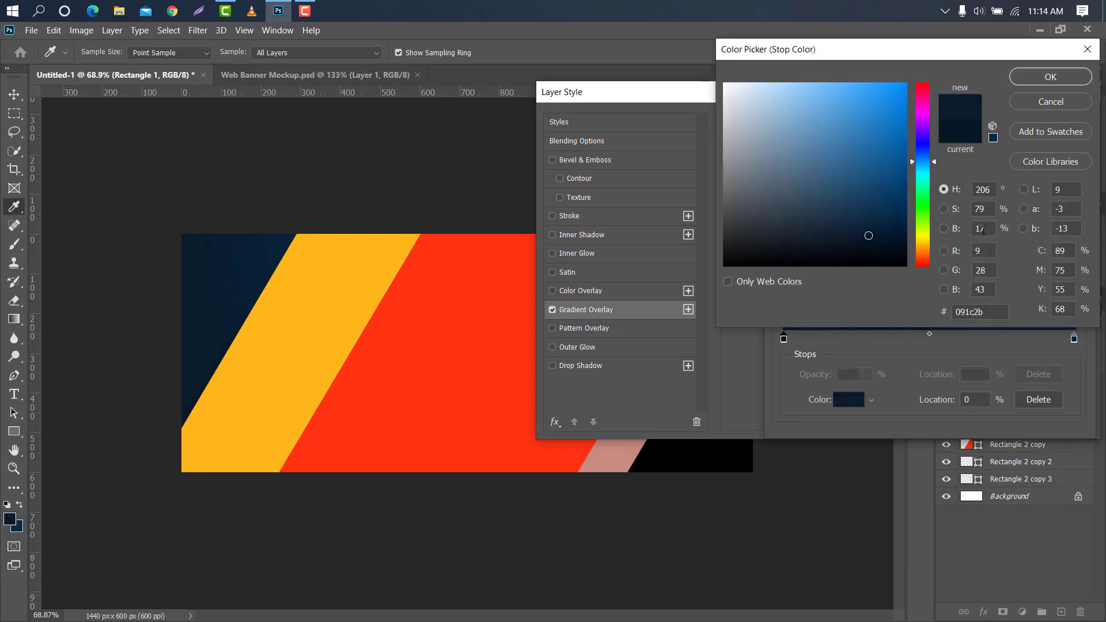
pyautogui.click(1024, 76)
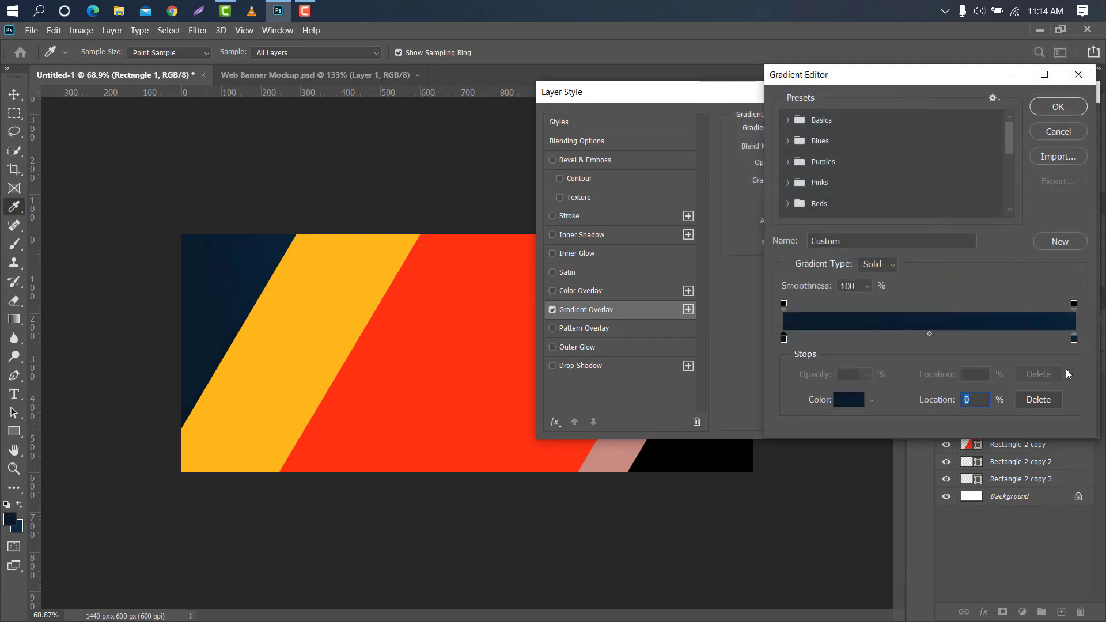
# Set the color stop at location 100 of the overlay gradient to 092b42, sampled from the background color, and accept the gradient
pyautogui.click(1074, 339)
pyautogui.click(845, 405)
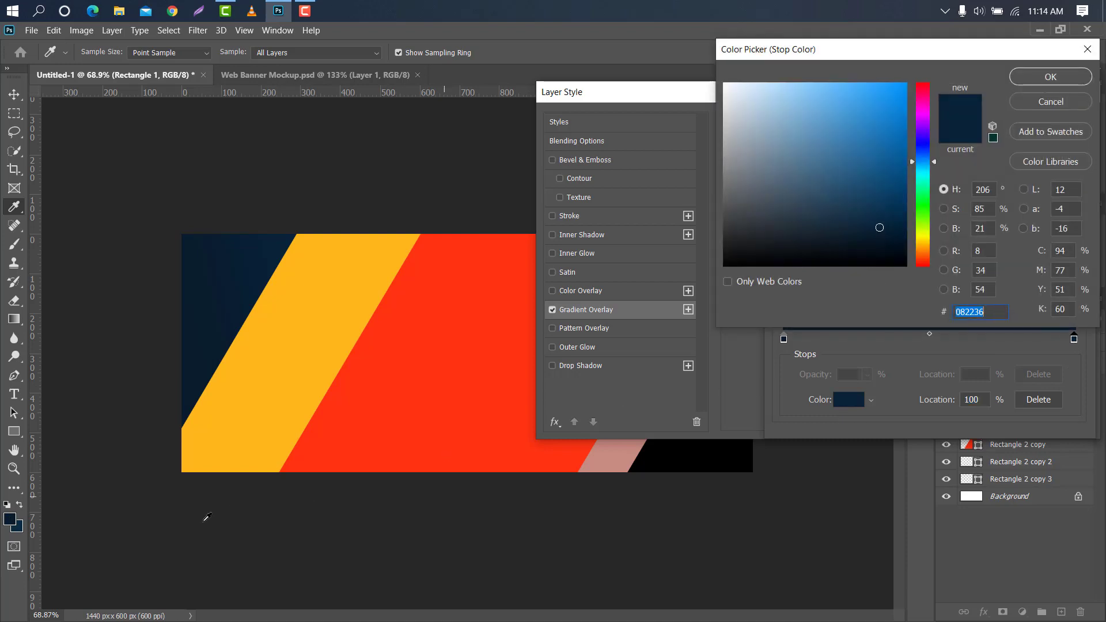
pyautogui.click(18, 526)
pyautogui.click(1025, 77)
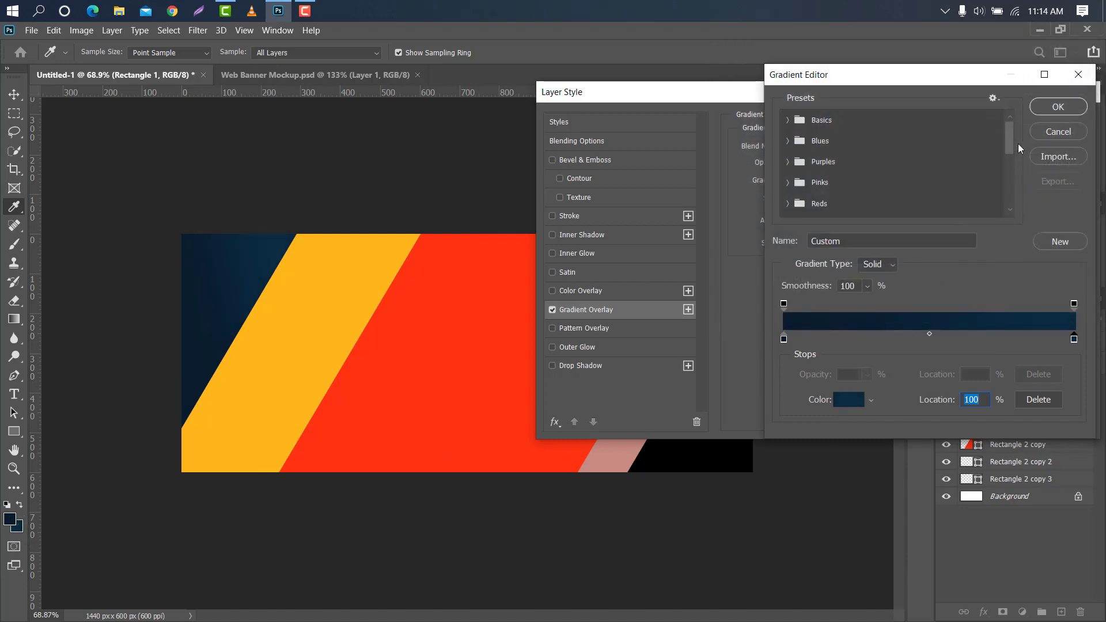
pyautogui.click(1047, 110)
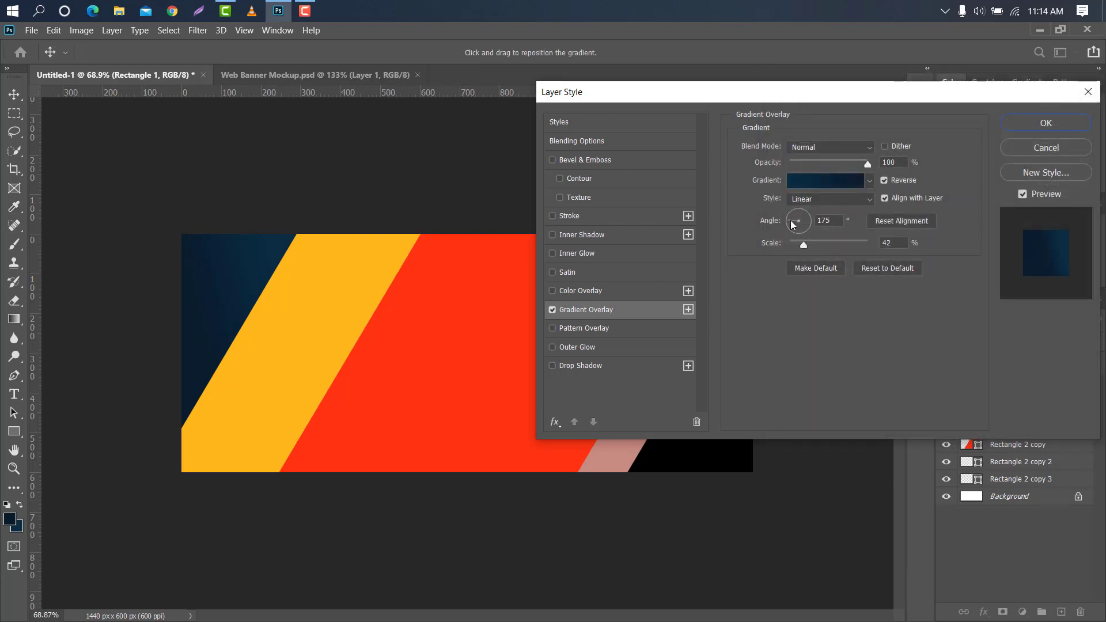
# Set Rectangle 1's gradient overlay to a 148° angle and 26% scale, reposition the gradient within the shape, and apply the style
pyautogui.moveTo(803, 244); pyautogui.dragTo(789, 218)
pyautogui.click(786, 217)
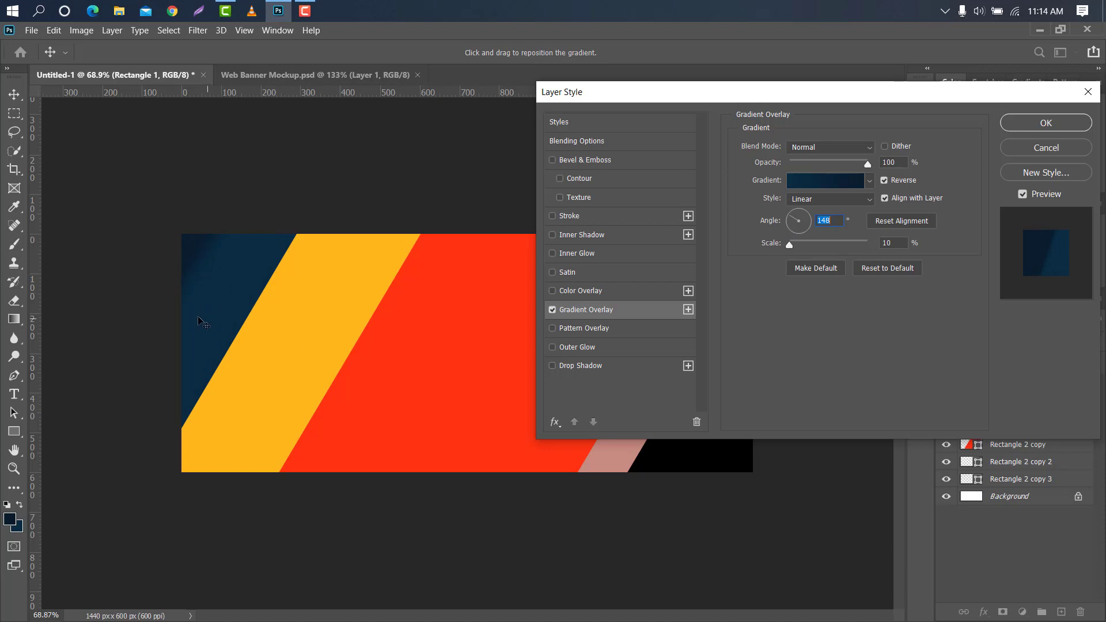
pyautogui.moveTo(217, 276); pyautogui.dragTo(233, 288)
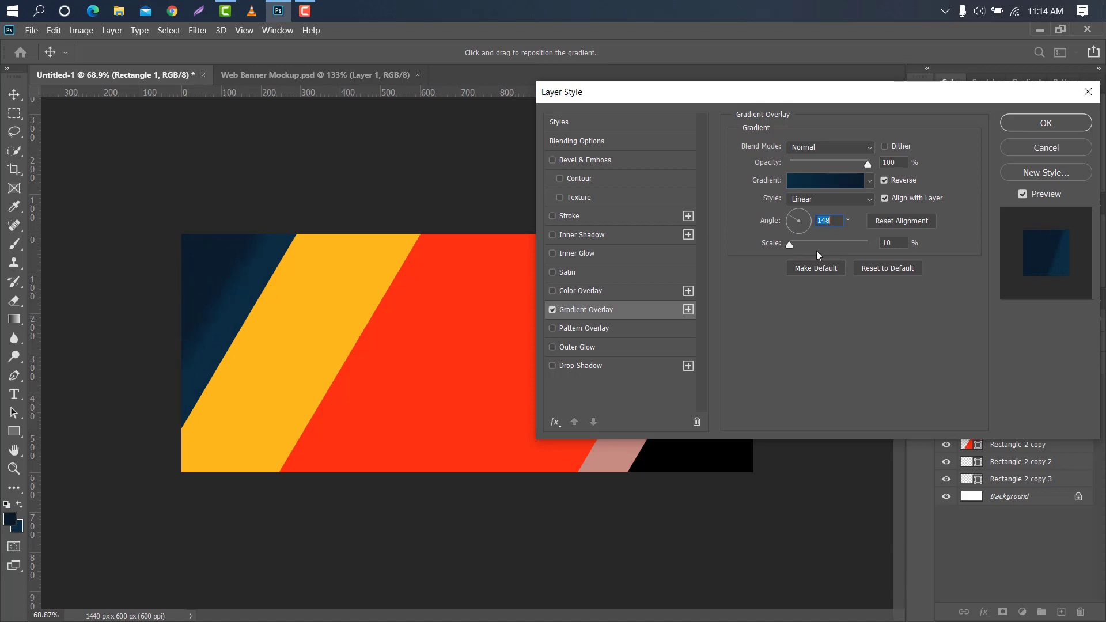
pyautogui.moveTo(788, 244); pyautogui.dragTo(796, 244)
pyautogui.click(1045, 124)
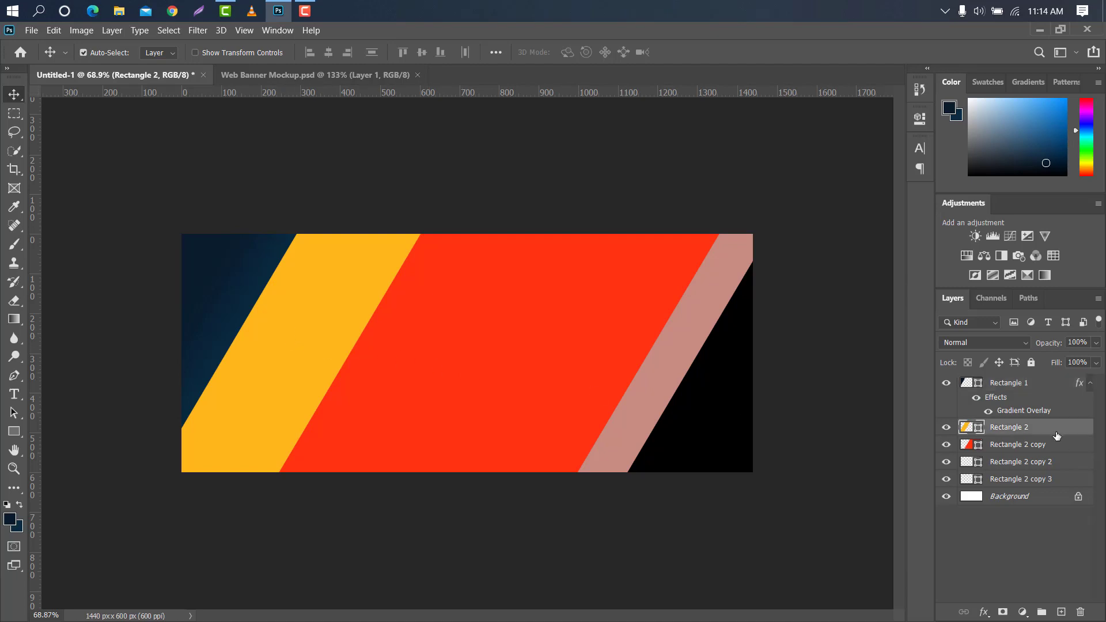
# Add a Gradient Overlay to the yellow Rectangle 2 stripe and set its color stop at location 0 to near-black 0b1315
pyautogui.doubleClick(1055, 433)
pyautogui.click(654, 314)
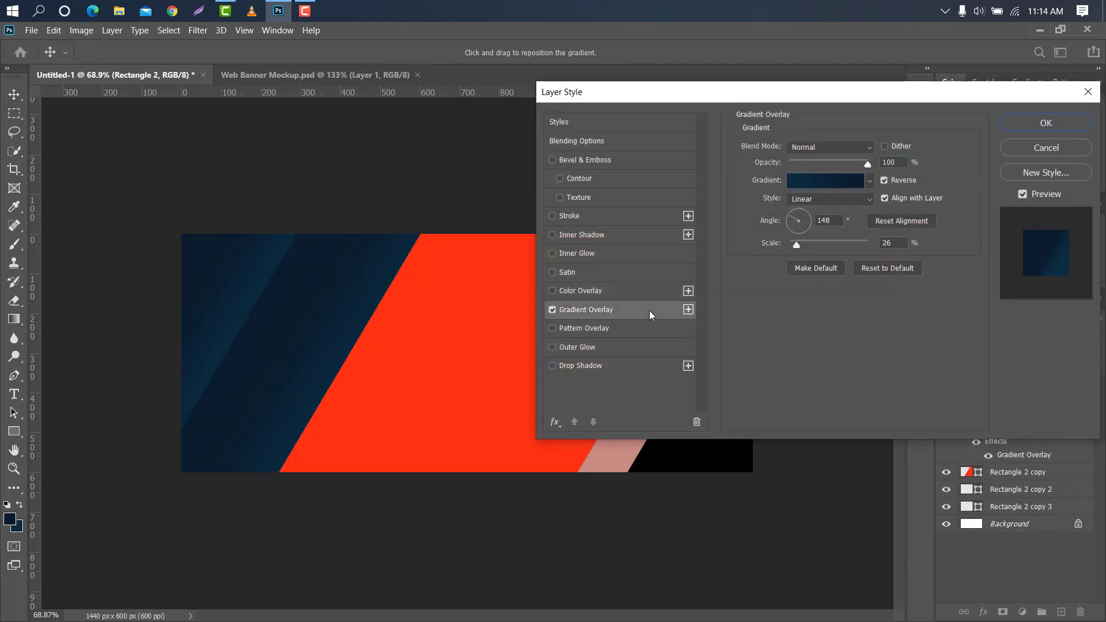
pyautogui.click(817, 183)
pyautogui.click(783, 338)
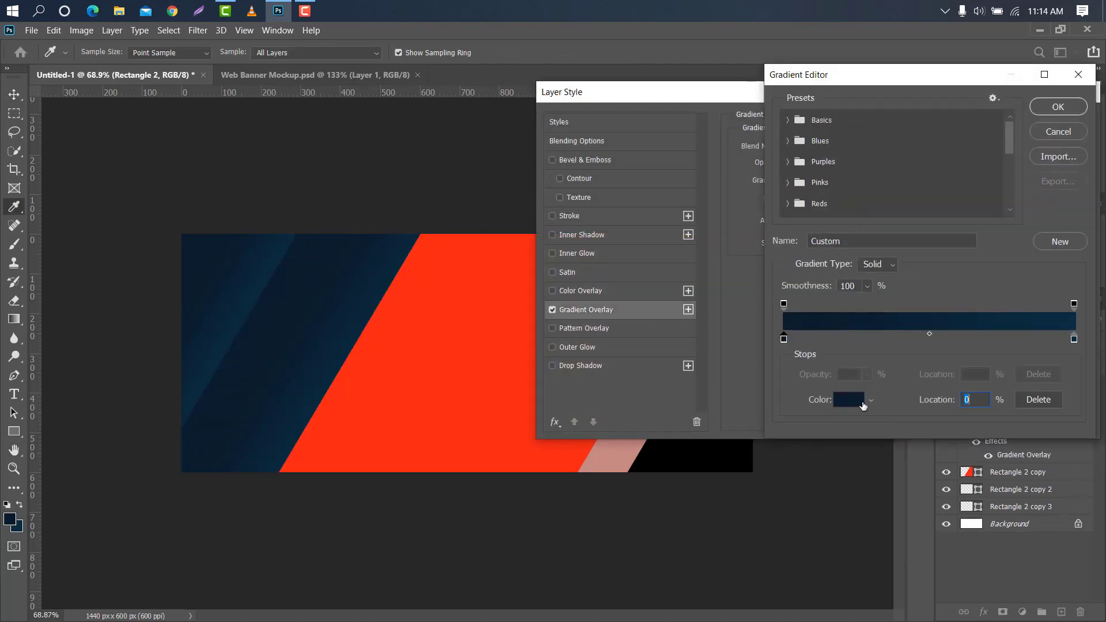
pyautogui.click(849, 399)
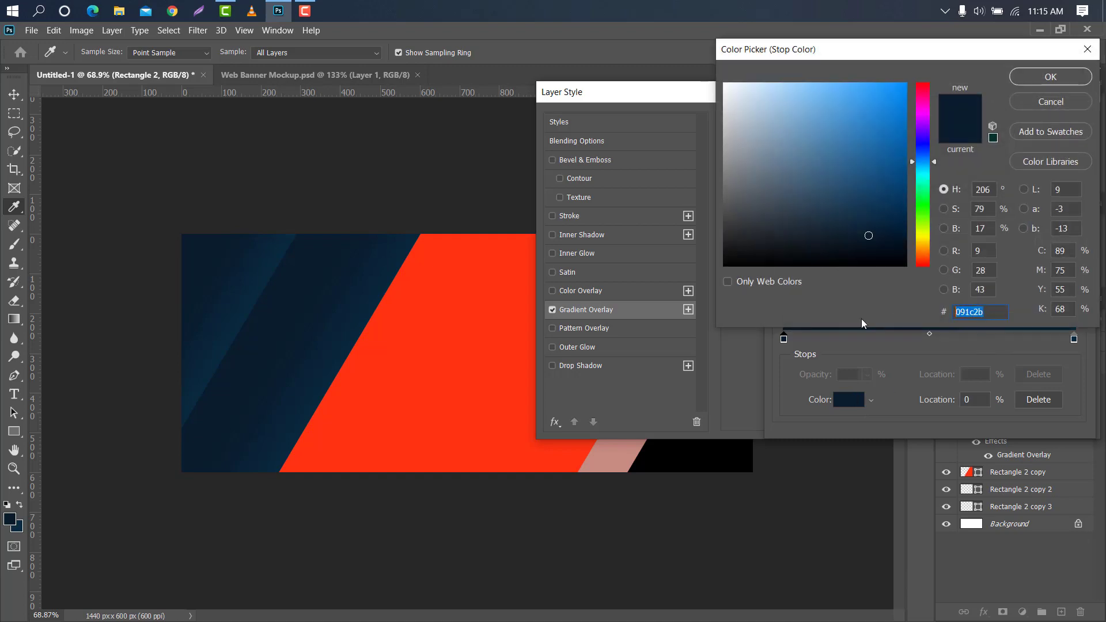
pyautogui.click(849, 327)
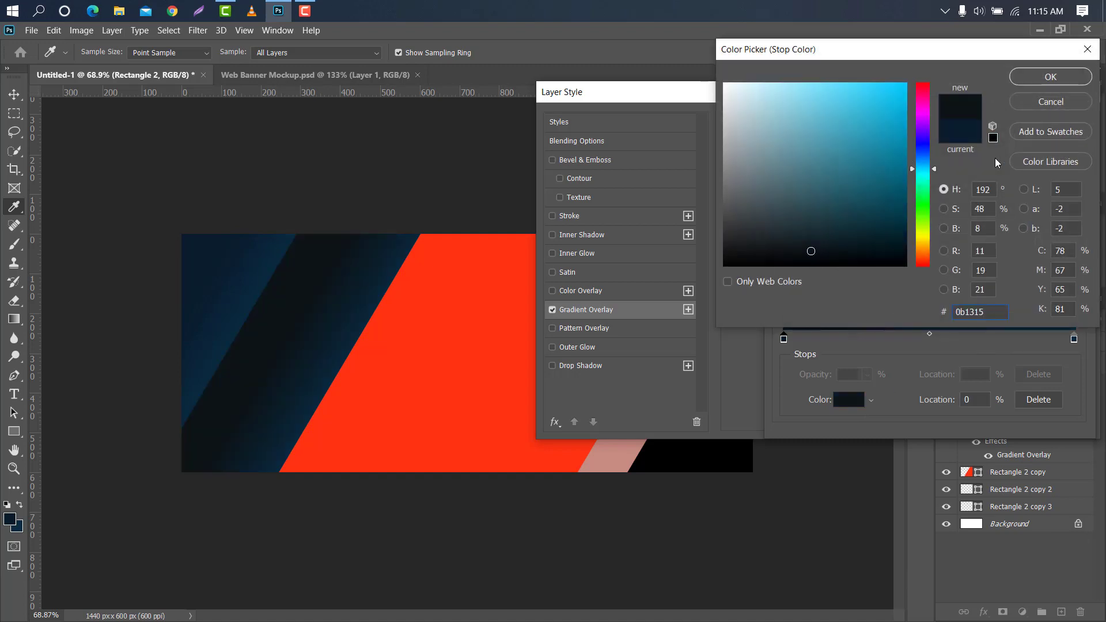
pyautogui.click(1044, 76)
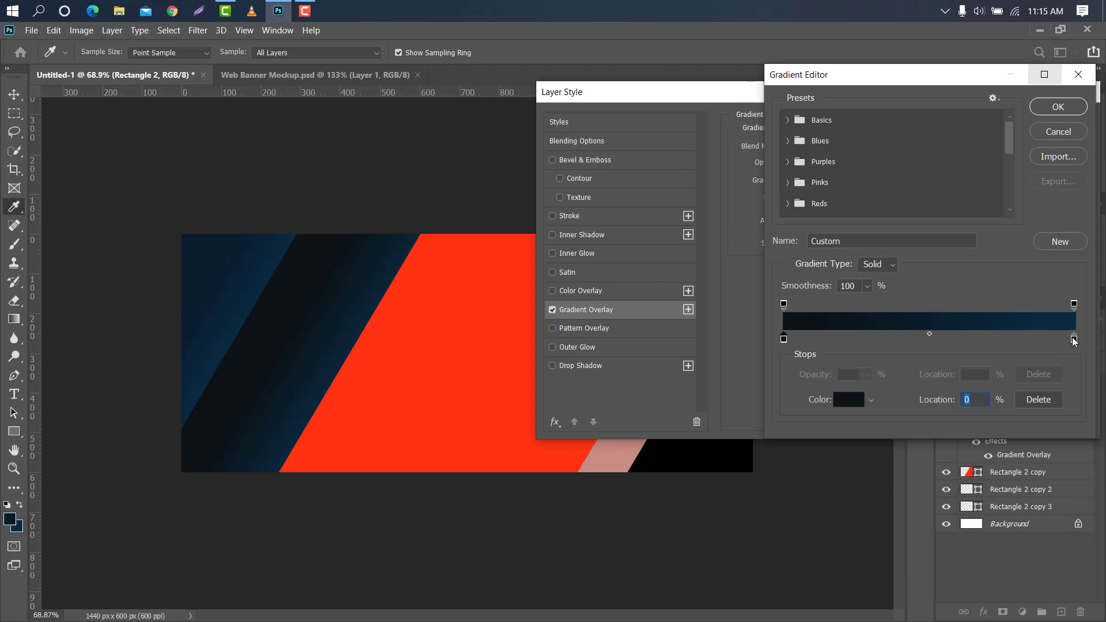
# Set the color stop at location 100 to dark teal 102129, reduce the overlay scale to 23%, and apply the style
pyautogui.click(1073, 338)
pyautogui.click(849, 399)
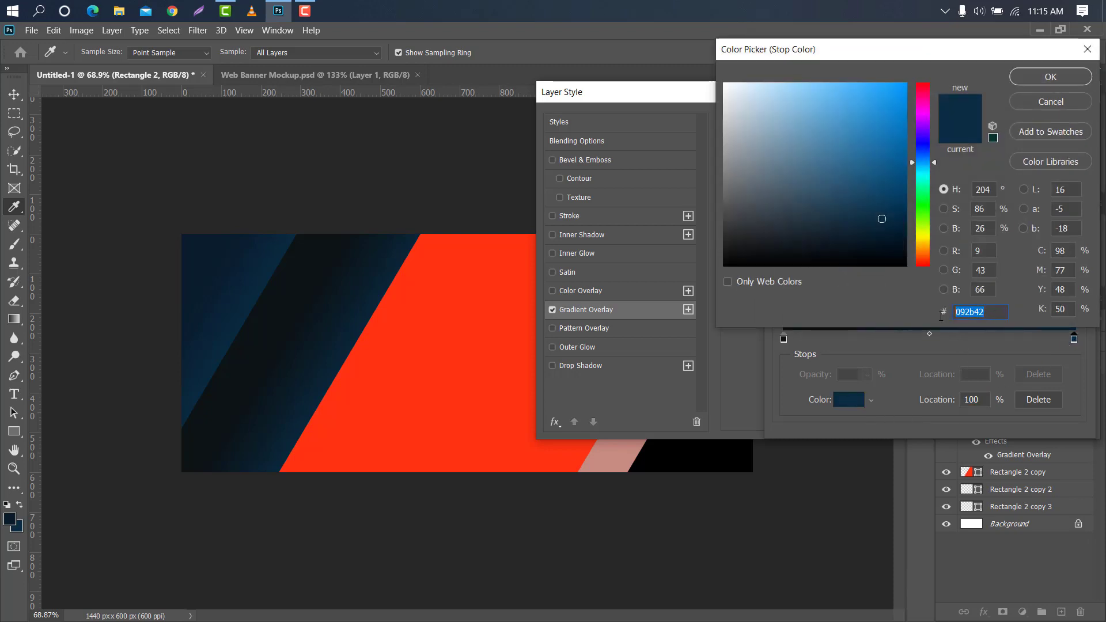
pyautogui.click(1051, 77)
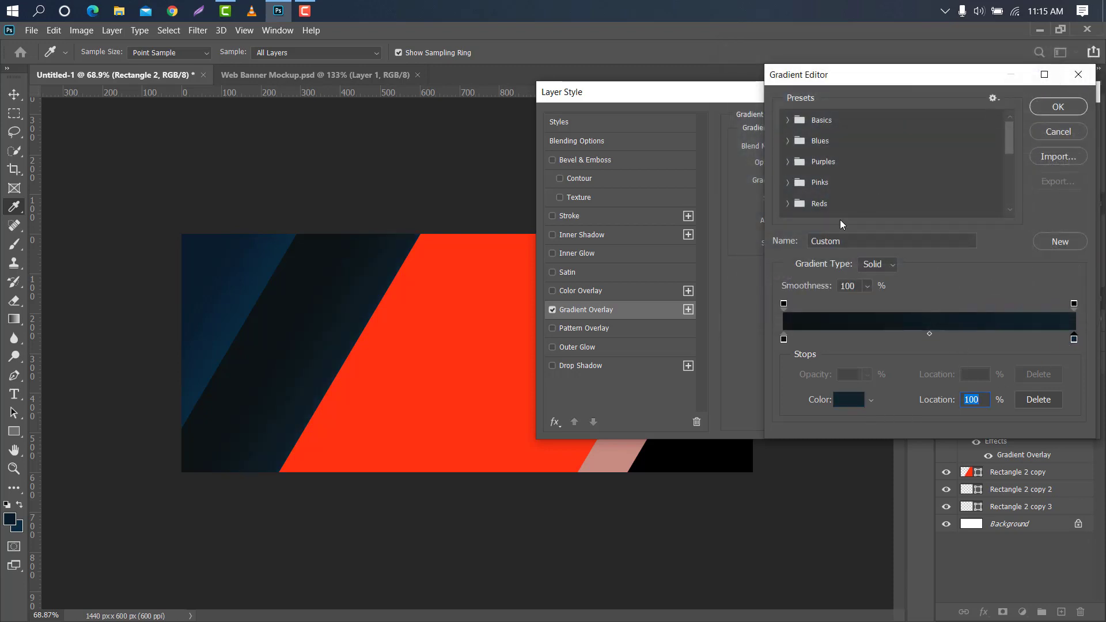
pyautogui.click(1058, 106)
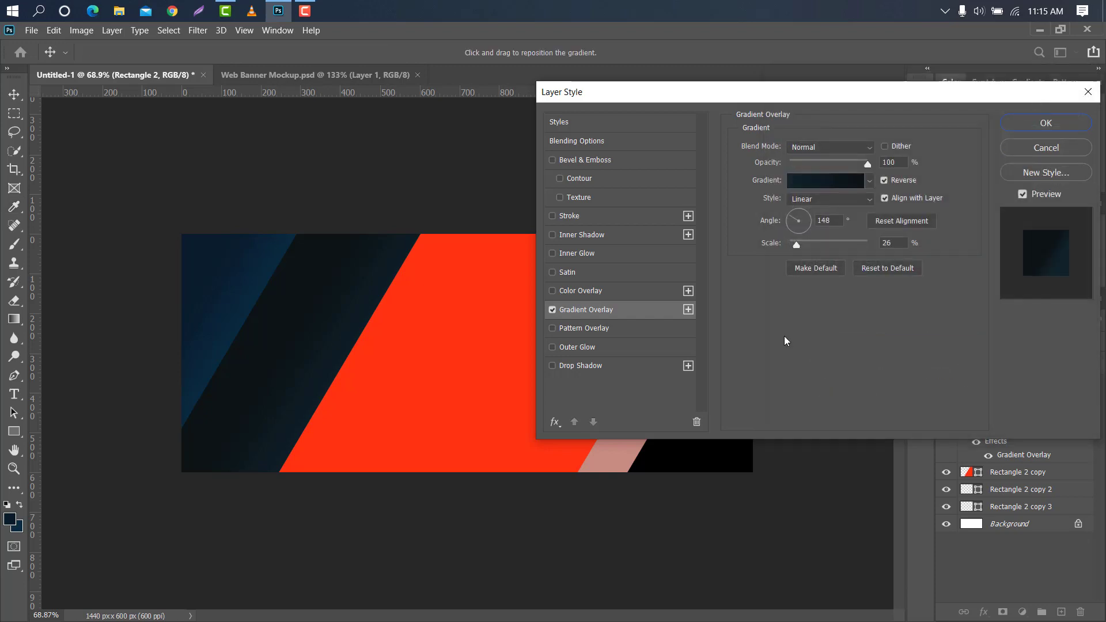
pyautogui.click(795, 243)
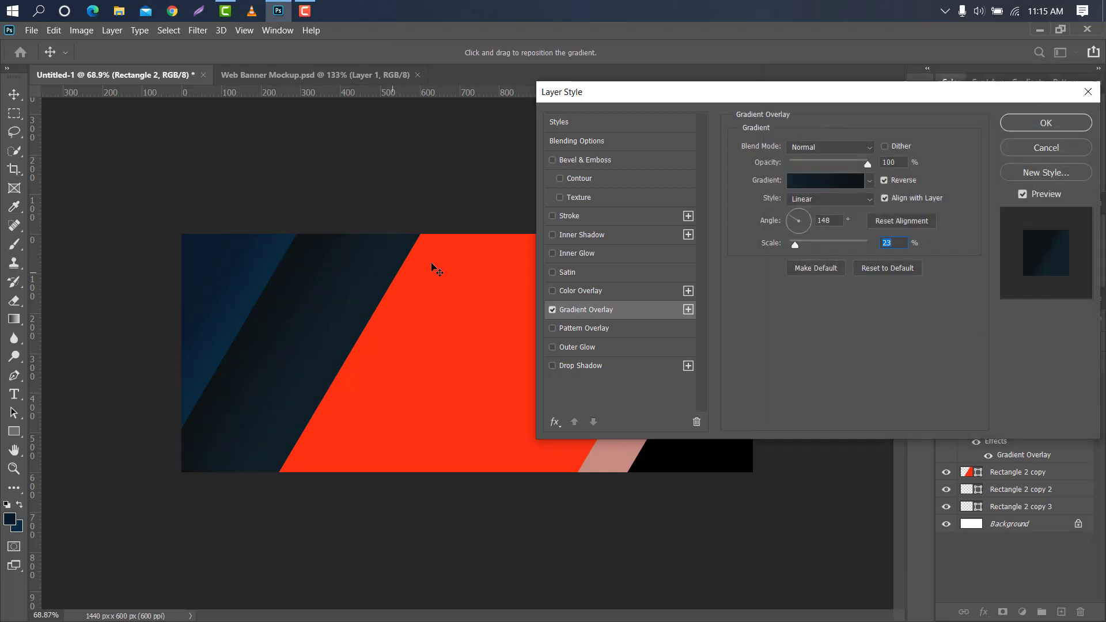
pyautogui.click(1045, 122)
# Add a Gradient Overlay to the red Rectangle 2 copy stripe and set its color stop at location 0 to 0e0c0d
pyautogui.click(528, 287)
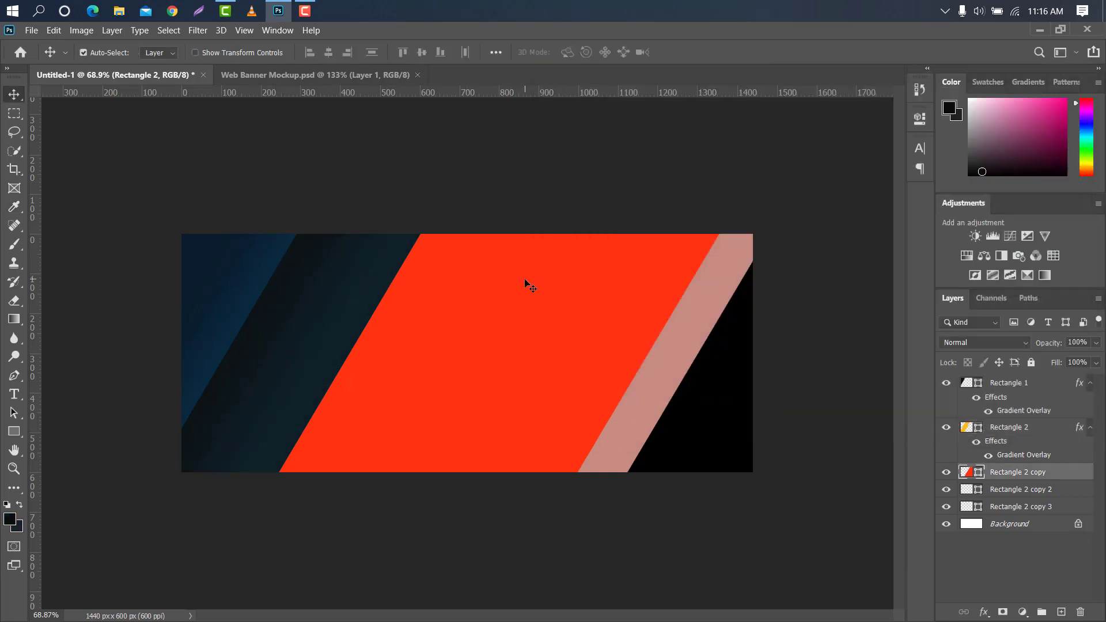
pyautogui.doubleClick(1070, 476)
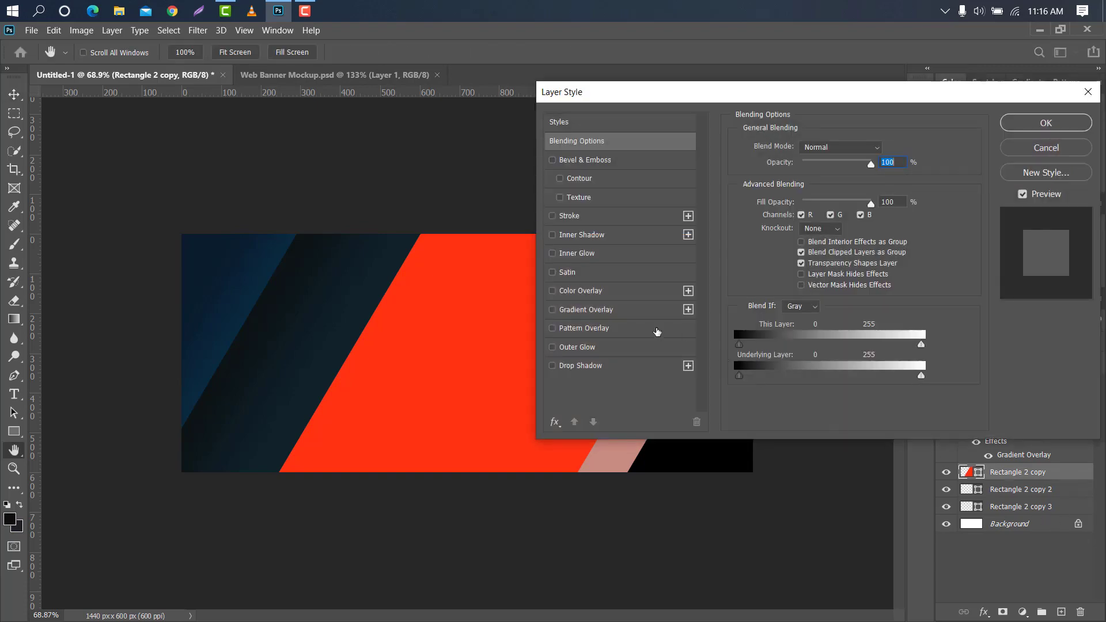
pyautogui.click(614, 312)
pyautogui.moveTo(640, 94); pyautogui.dragTo(753, 85)
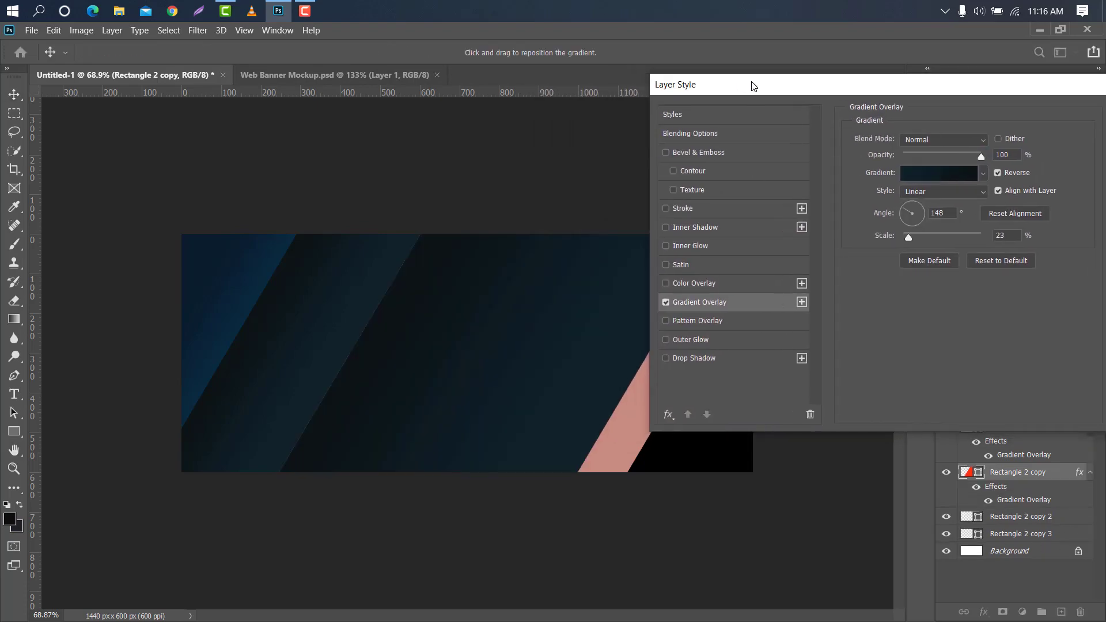
pyautogui.click(958, 174)
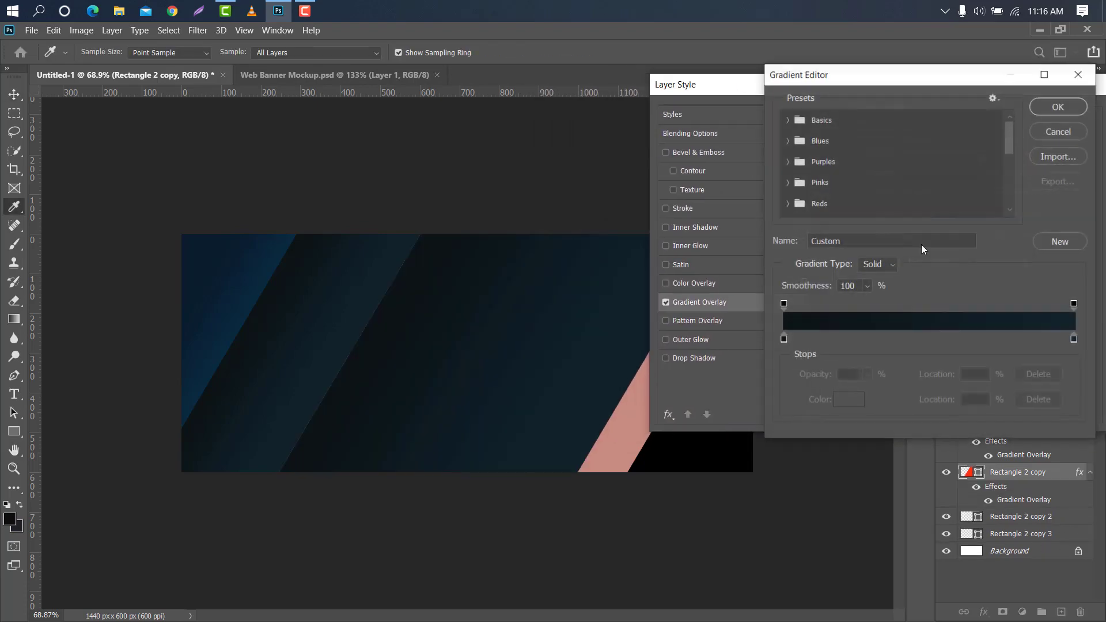
pyautogui.click(783, 339)
pyautogui.click(848, 400)
pyautogui.click(65, 451)
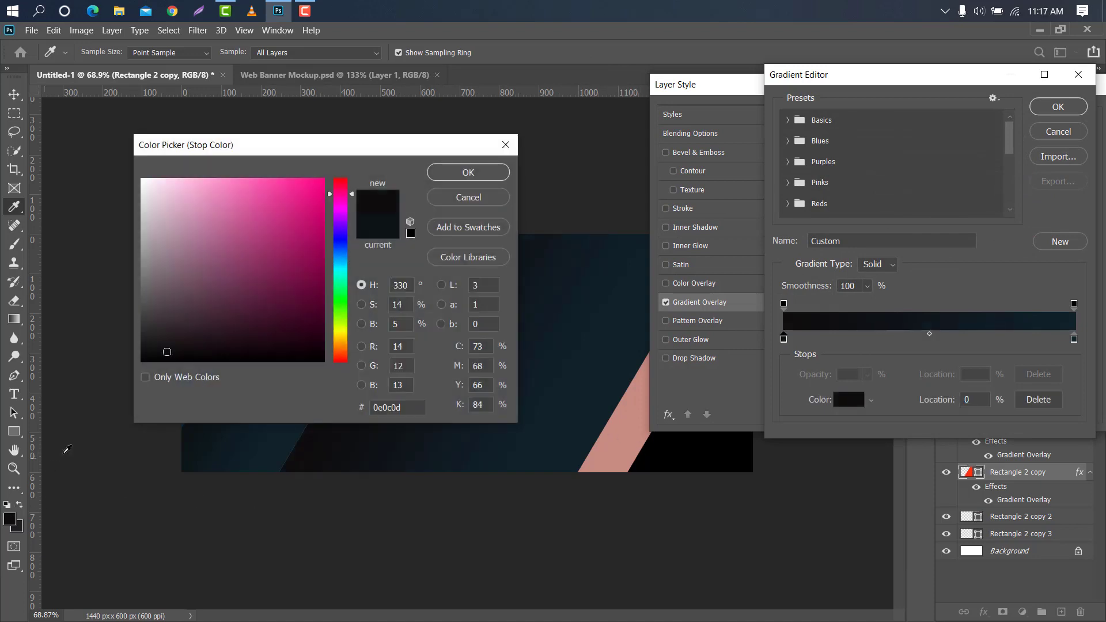
pyautogui.click(458, 167)
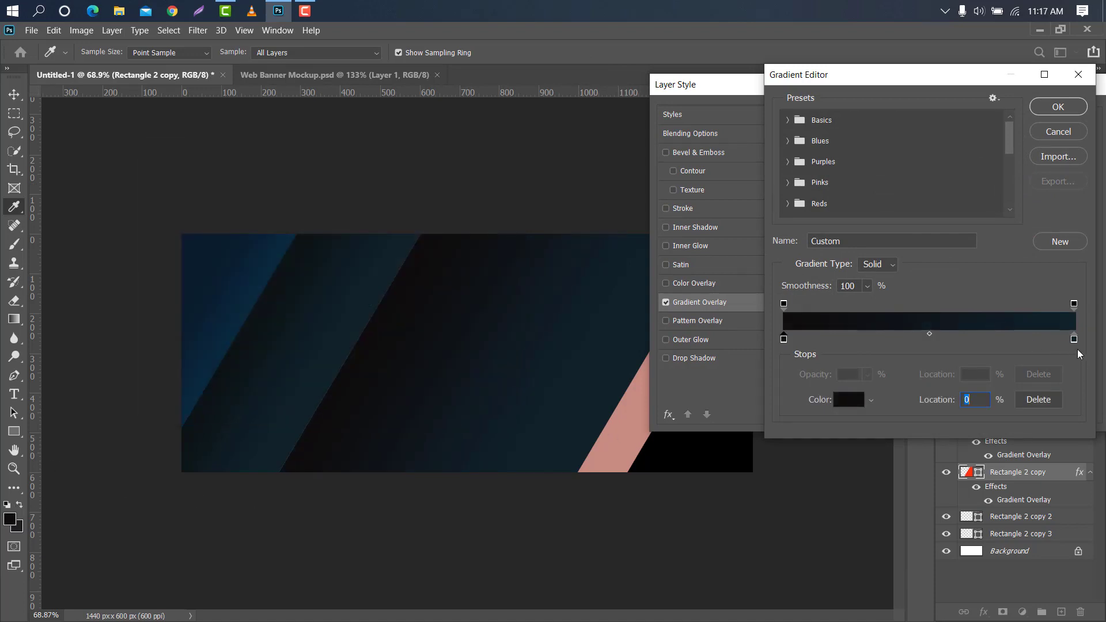
# Set the color stop at location 100 of the red stripe's overlay gradient to 201f24 and accept the gradient
pyautogui.click(1074, 339)
pyautogui.click(855, 402)
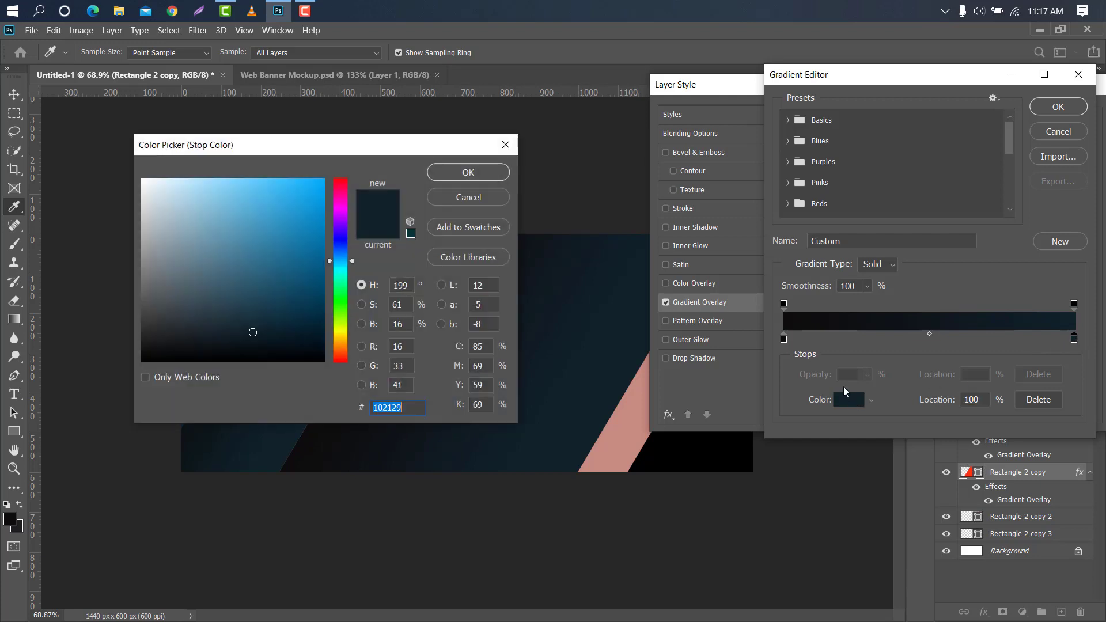
pyautogui.click(24, 526)
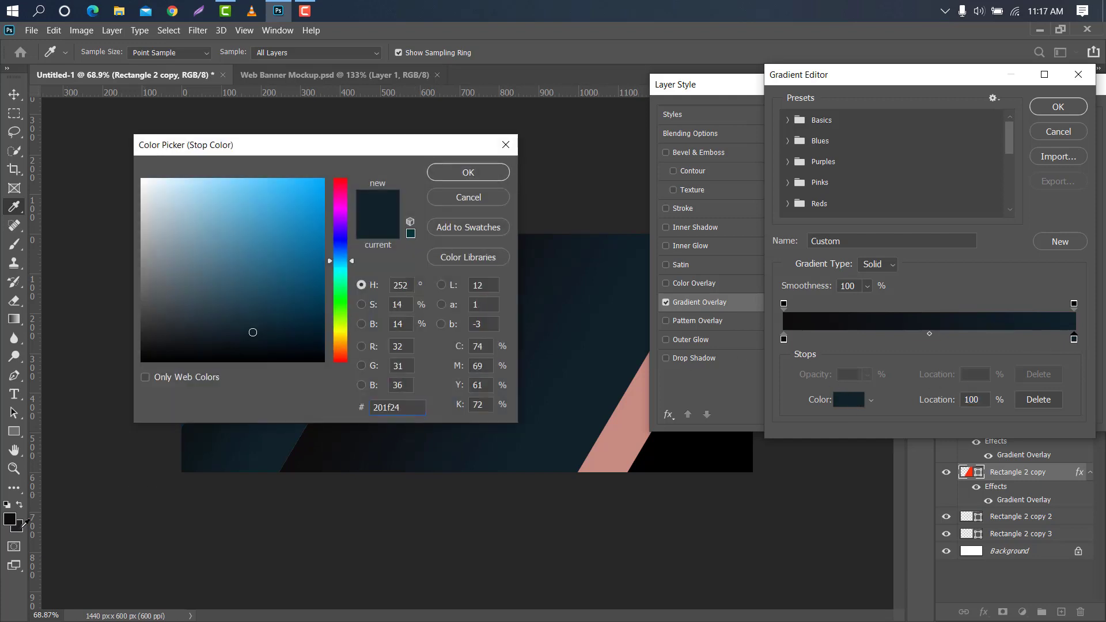
pyautogui.click(468, 172)
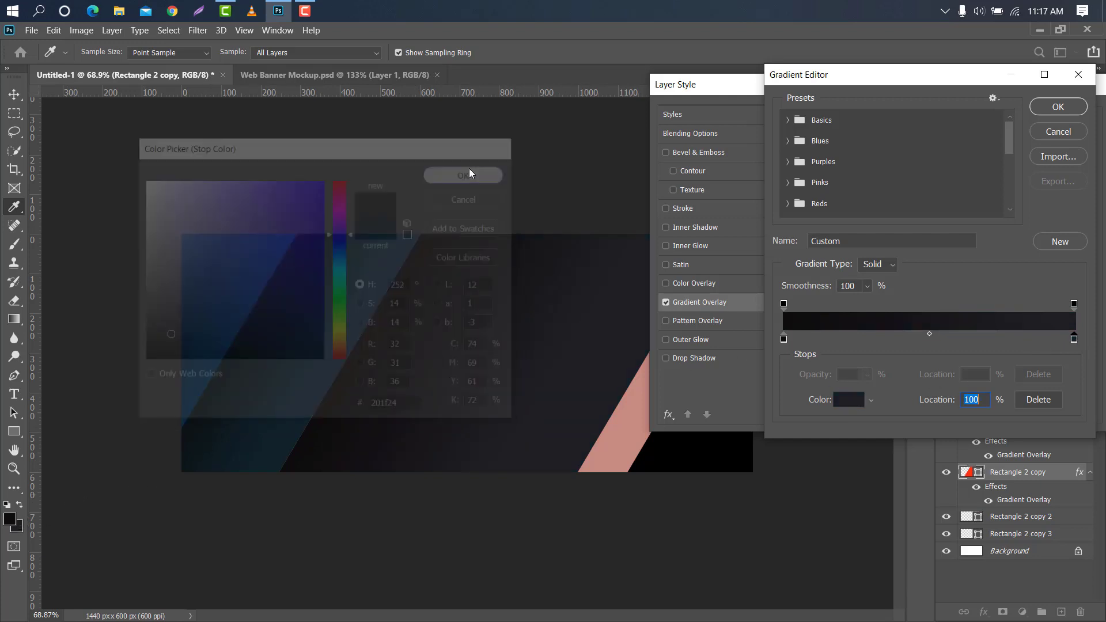
pyautogui.click(1058, 107)
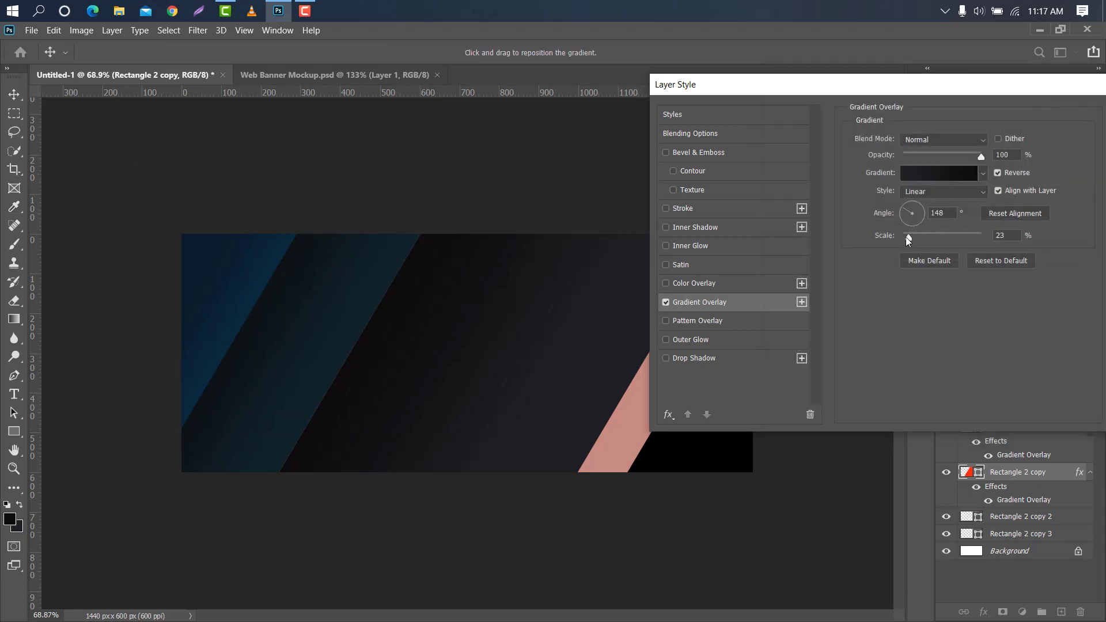
# Reposition the gradient within the wide middle stripe, set its overlay scale to 16%, and apply the style
pyautogui.moveTo(922, 238); pyautogui.dragTo(902, 241)
pyautogui.moveTo(478, 291); pyautogui.dragTo(489, 317)
pyautogui.moveTo(907, 233); pyautogui.dragTo(906, 233)
pyautogui.moveTo(979, 84); pyautogui.dragTo(724, 85)
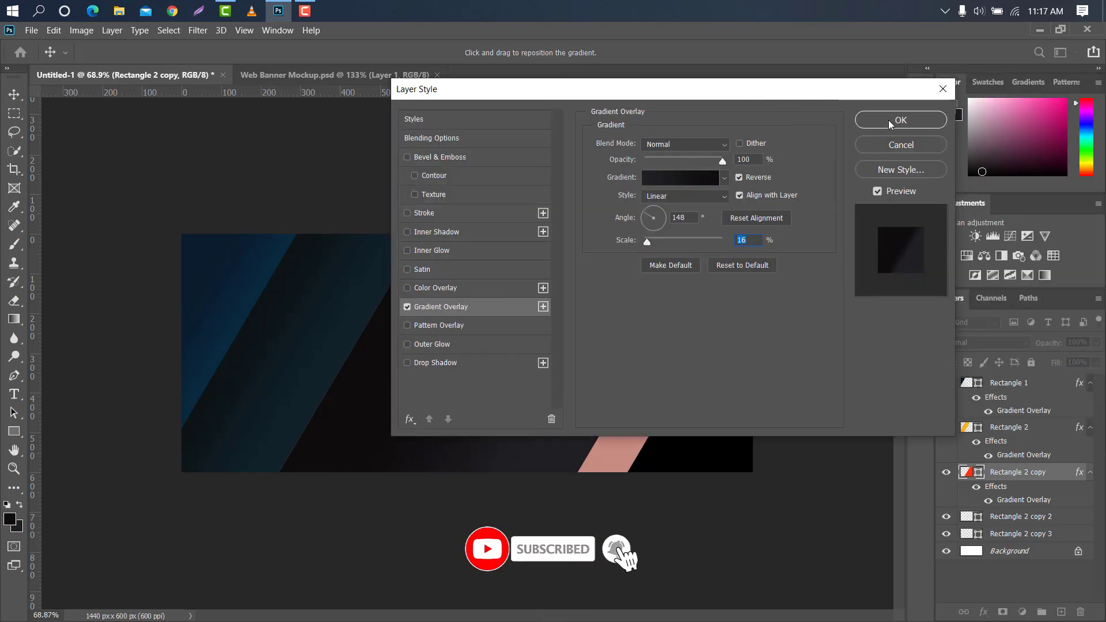
pyautogui.click(888, 120)
# Change the fill color of the pink Rectangle 2 copy 2 stripe to dark teal 17333e
pyautogui.click(1037, 516)
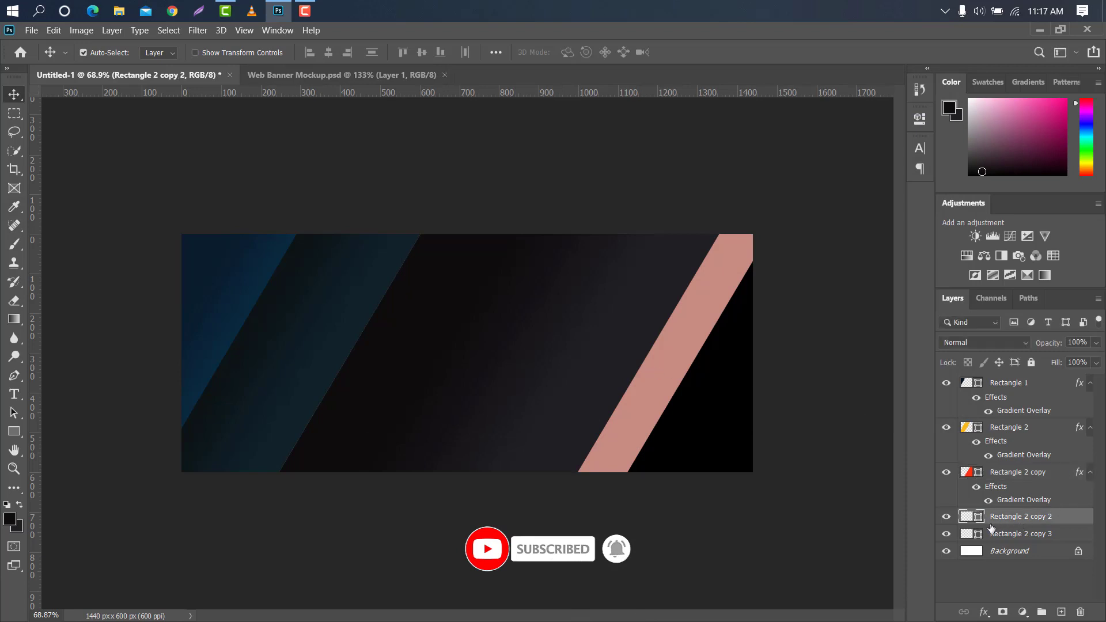
pyautogui.doubleClick(978, 518)
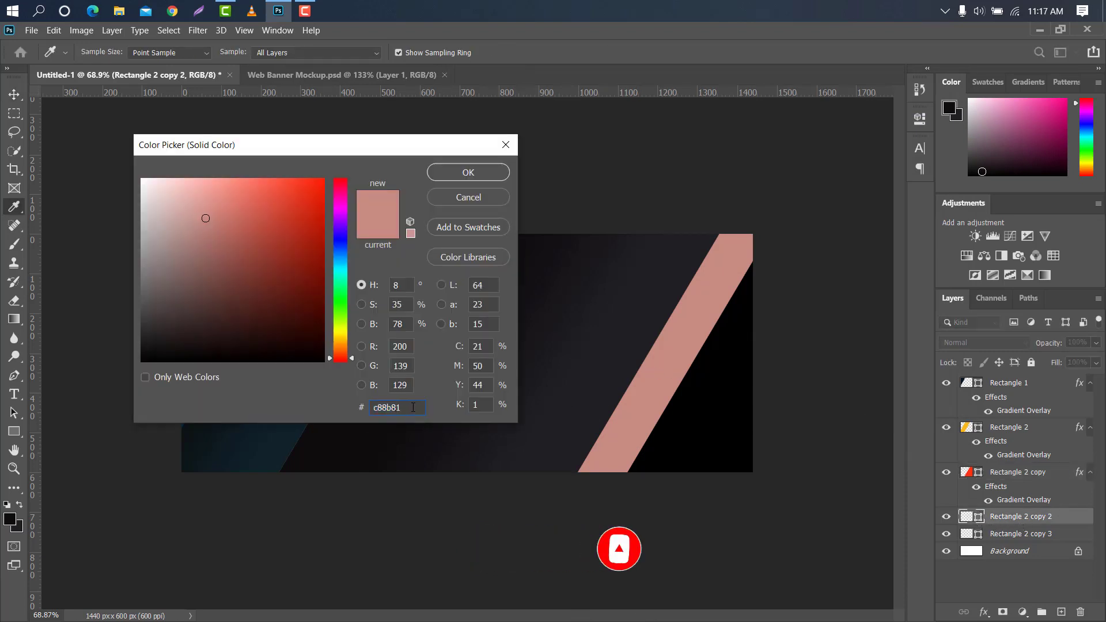
pyautogui.write('17333e')
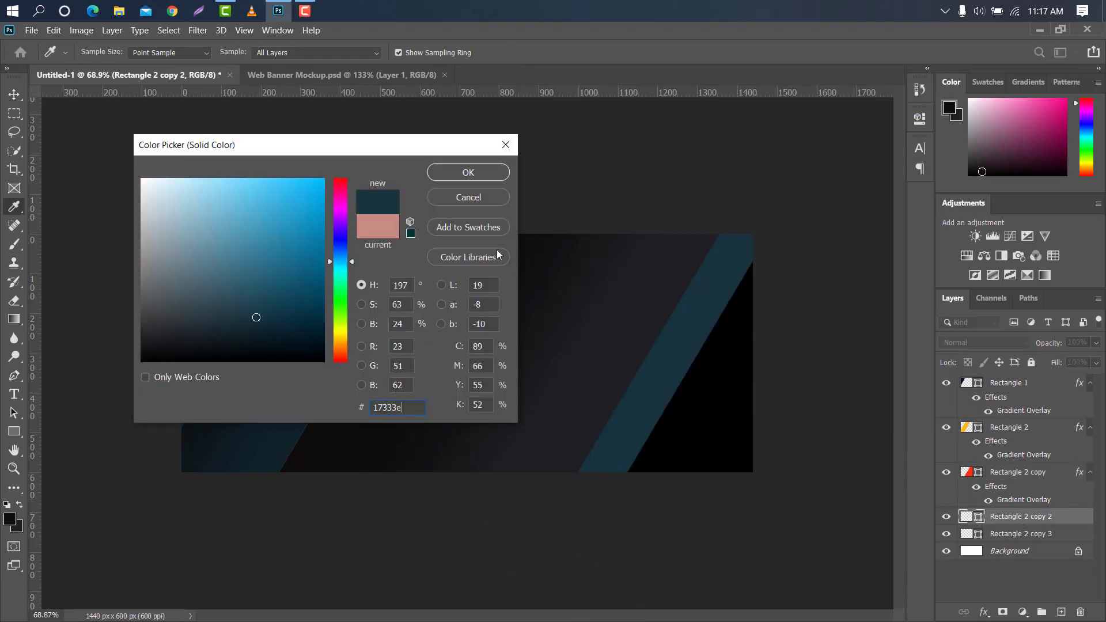
pyautogui.click(468, 172)
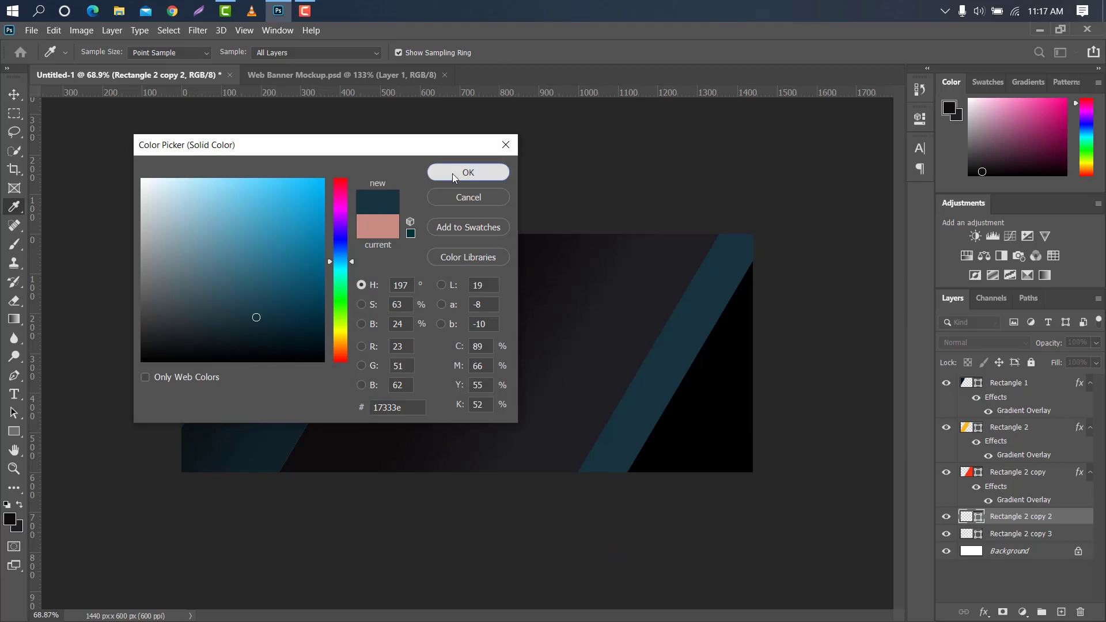
# Change the fill of the black Rectangle 2 copy 3 corner shape to 17333e, matching the adjacent teal stripe
pyautogui.click(710, 401)
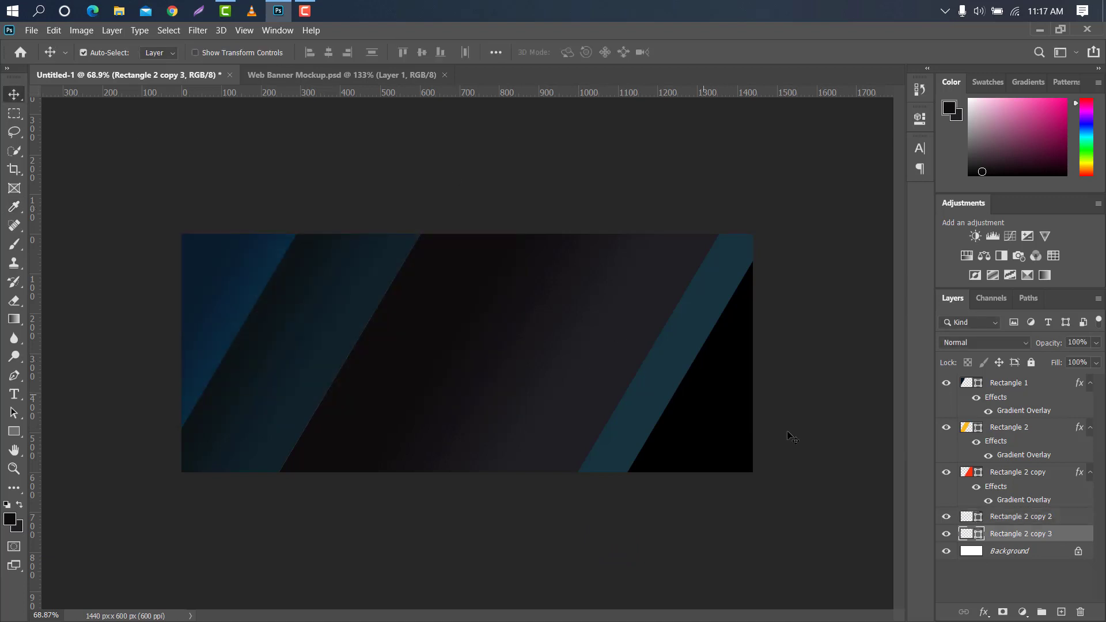
pyautogui.doubleClick(978, 534)
pyautogui.click(652, 387)
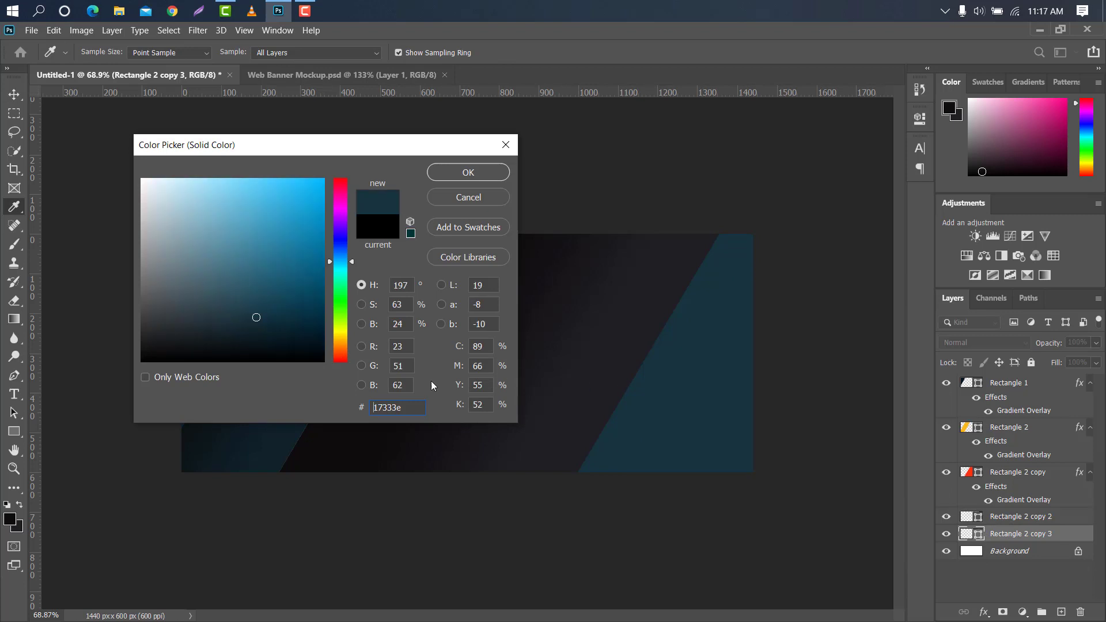
pyautogui.click(467, 173)
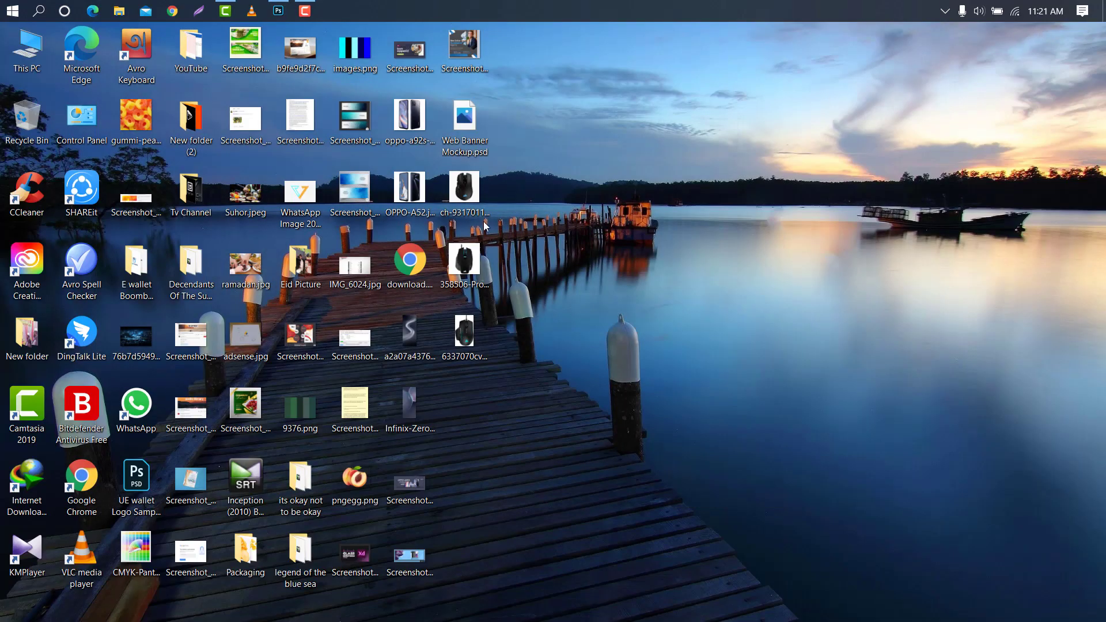
# Place the ch-9317011 gaming mouse image from the desktop into the banner and rasterize its layer
pyautogui.moveTo(461, 197); pyautogui.dragTo(610, 321)
pyautogui.click(696, 57)
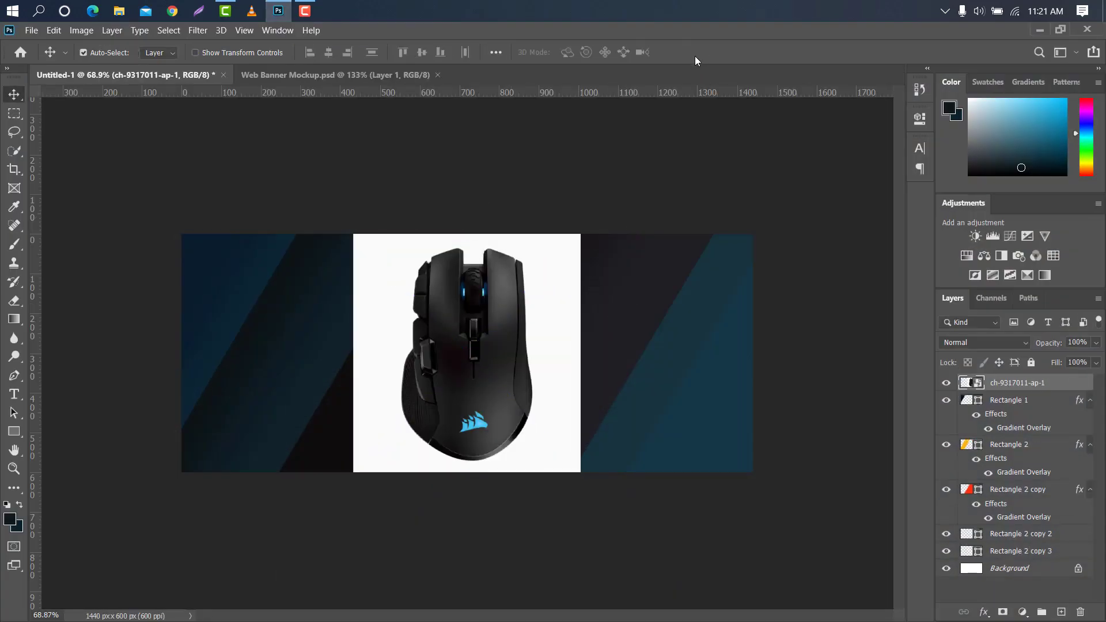
pyautogui.rightClick(1037, 384)
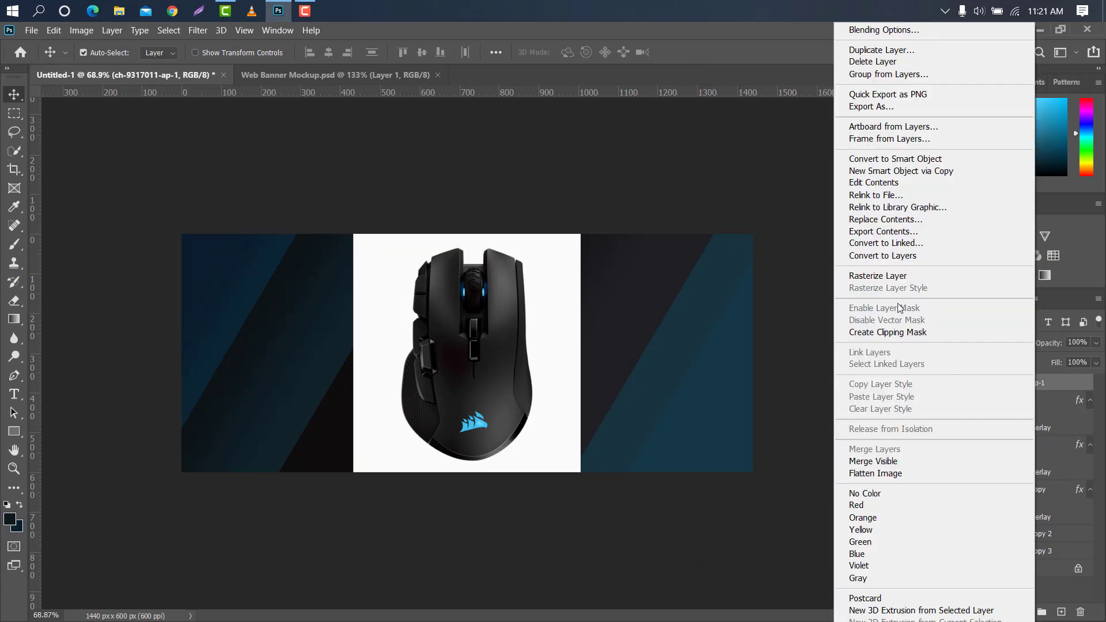
pyautogui.click(877, 276)
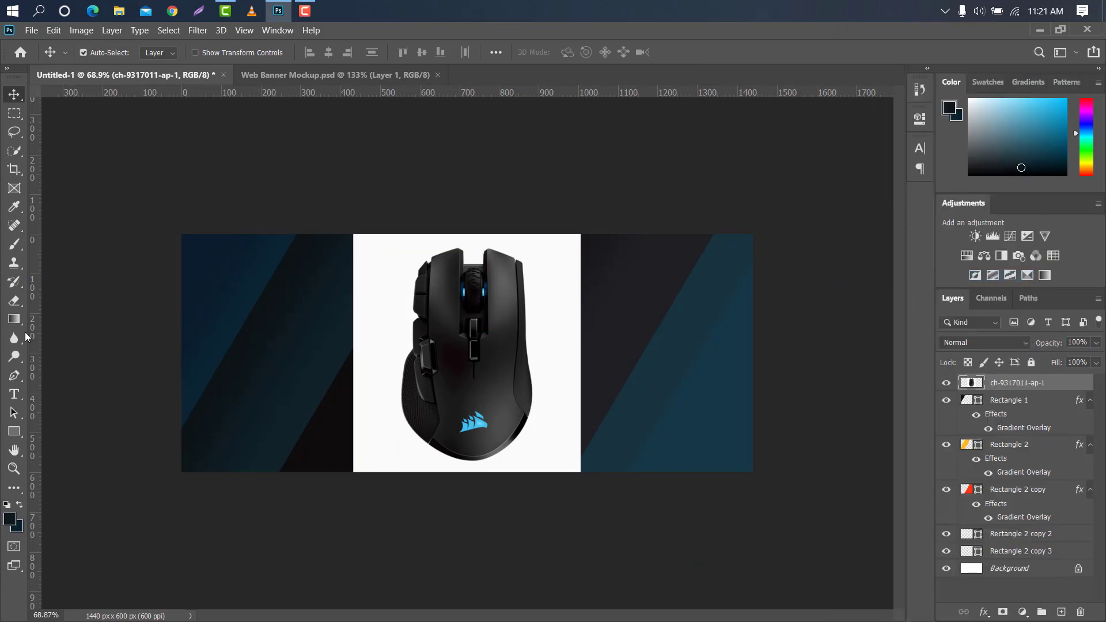
# Erase the white background around the mouse with the Magic Eraser Tool at tolerance 32
pyautogui.click(14, 300)
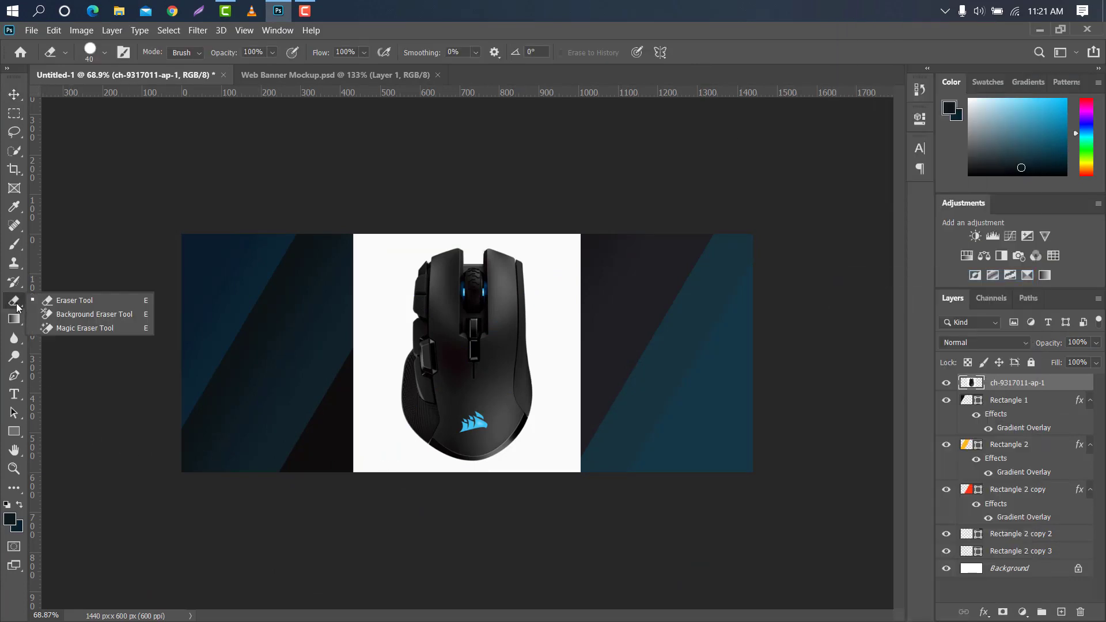
pyautogui.click(81, 328)
pyautogui.click(398, 314)
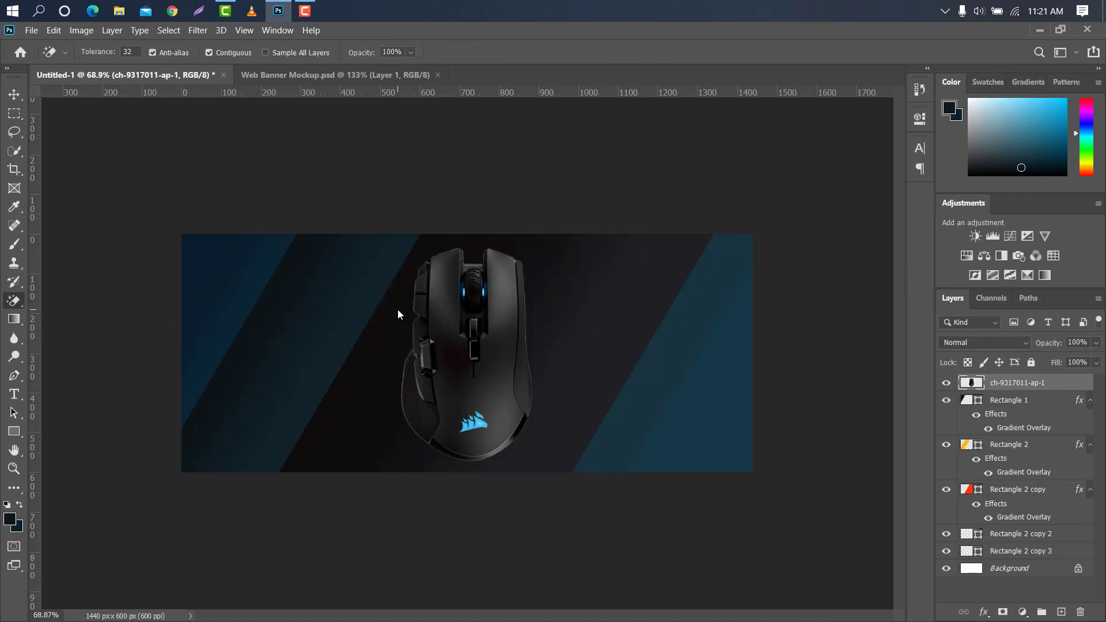
# Scale the mouse image to 94.28% and move it to the right part of the banner, centered at about X 1077, Y 283 px
pyautogui.click(14, 93)
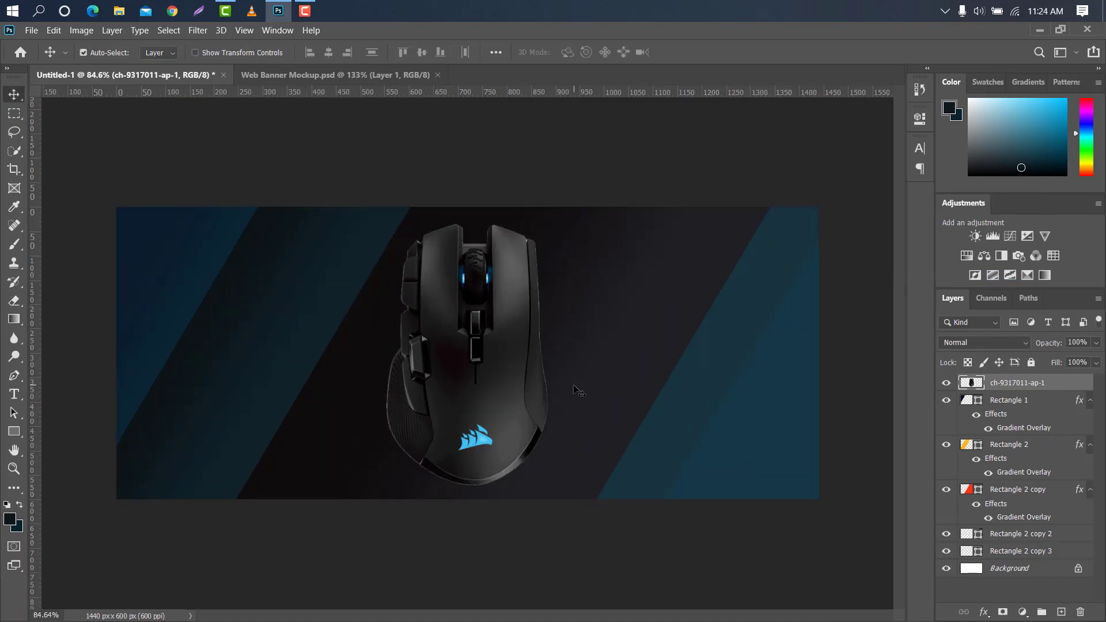
pyautogui.hotkey('ctrl', 't')
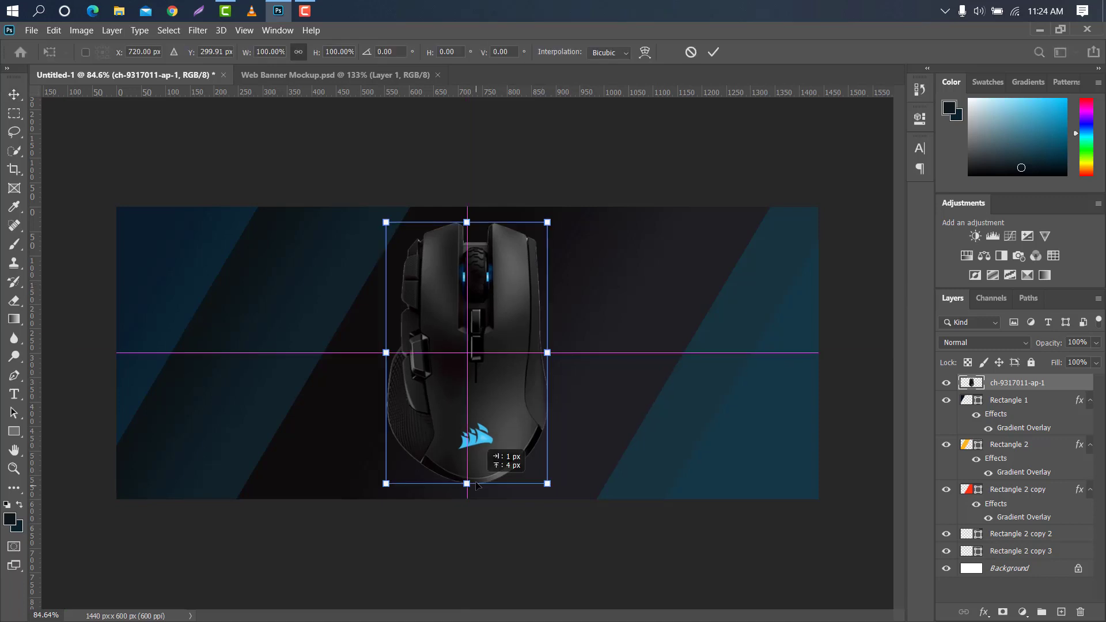
pyautogui.moveTo(466, 484); pyautogui.dragTo(468, 480)
pyautogui.moveTo(463, 225); pyautogui.dragTo(462, 227)
pyautogui.moveTo(473, 327); pyautogui.dragTo(648, 319)
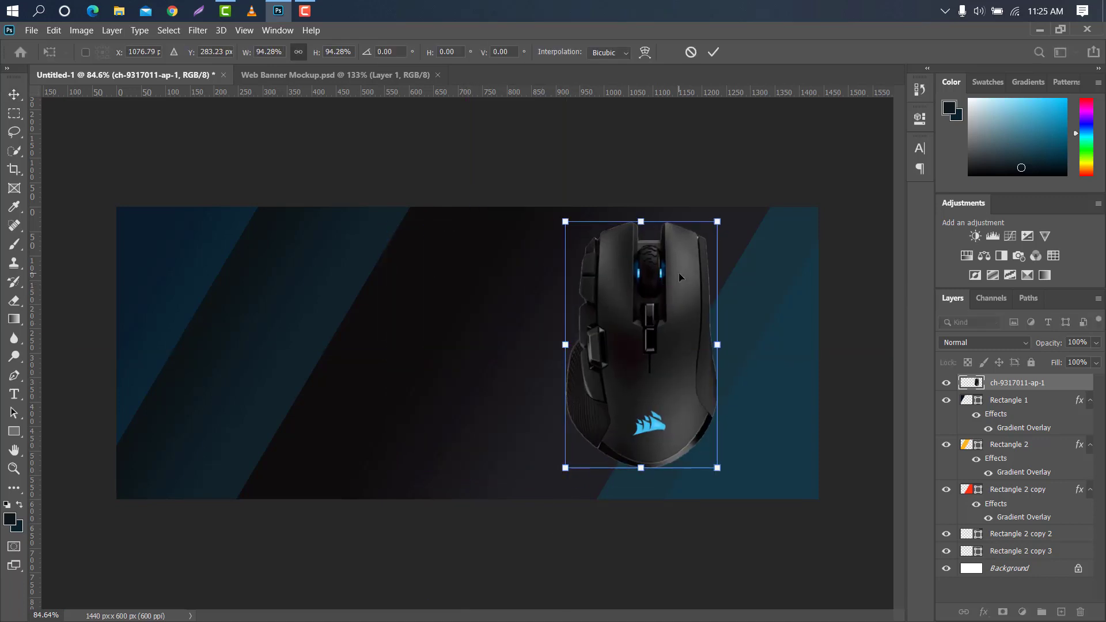
pyautogui.click(713, 52)
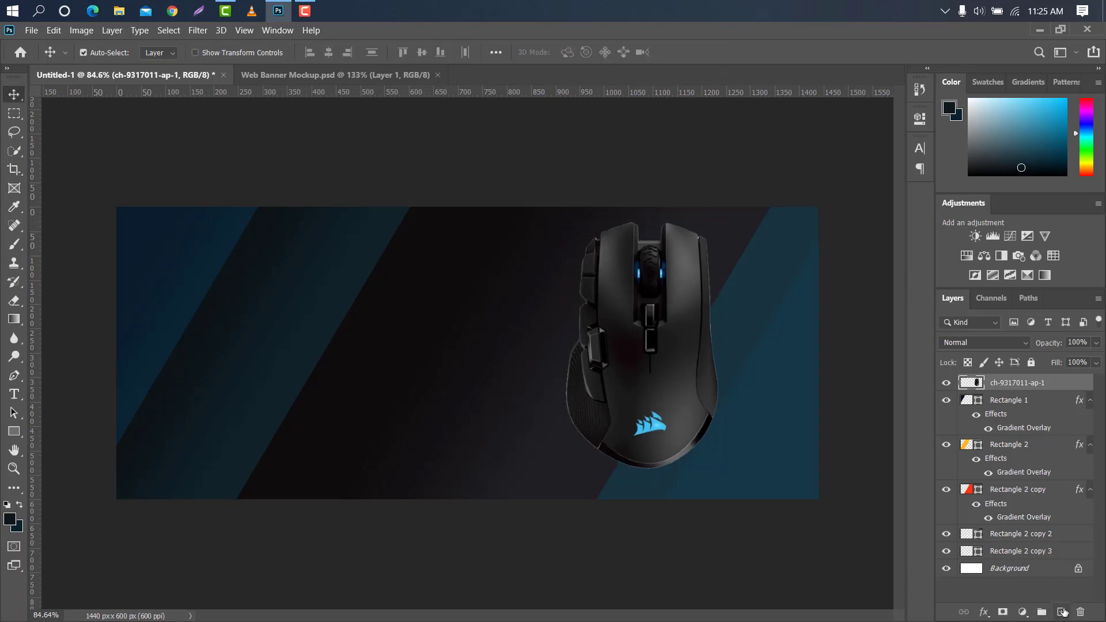
# Create a new layer directly beneath the mouse layer and set the foreground color to 13466e
pyautogui.click(1061, 612)
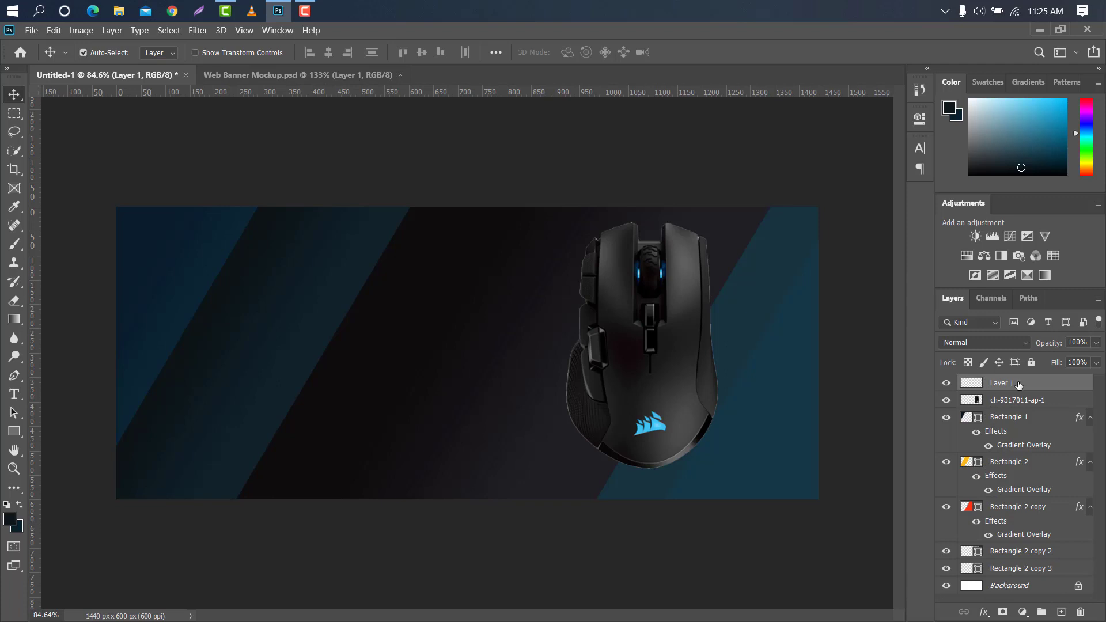
pyautogui.moveTo(1023, 385); pyautogui.dragTo(1028, 407)
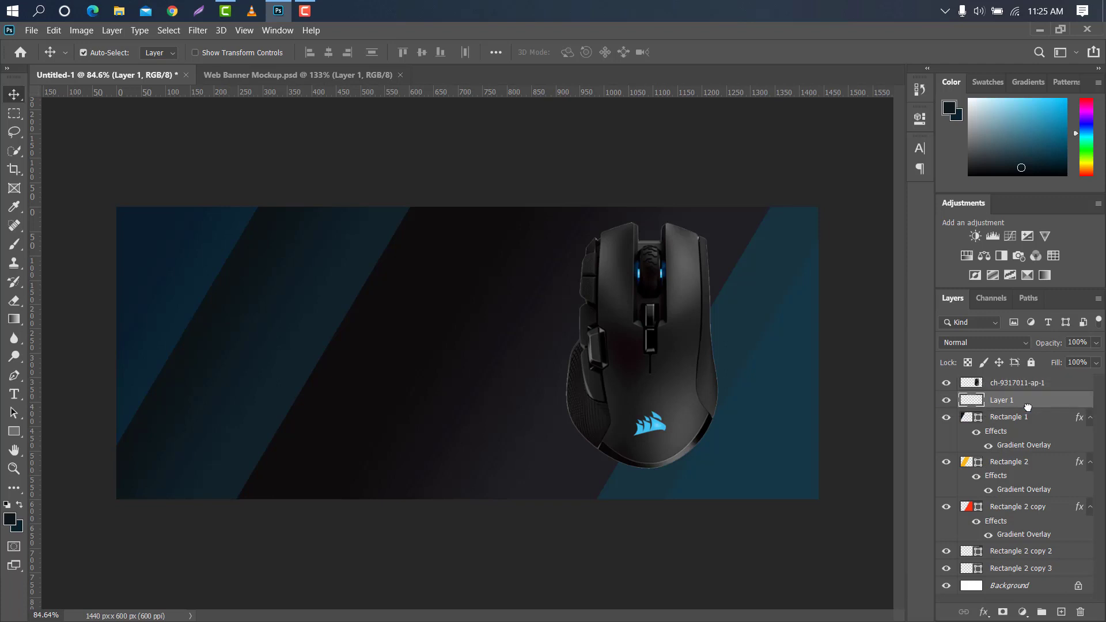
pyautogui.click(15, 523)
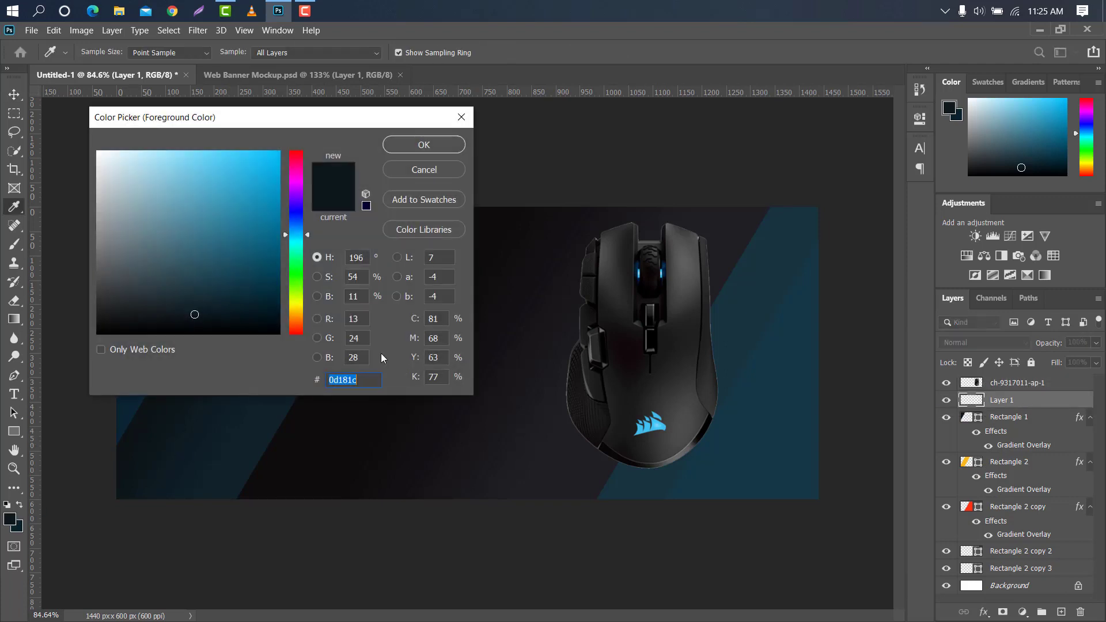
pyautogui.moveTo(358, 380); pyautogui.dragTo(304, 381)
pyautogui.write('13466e')
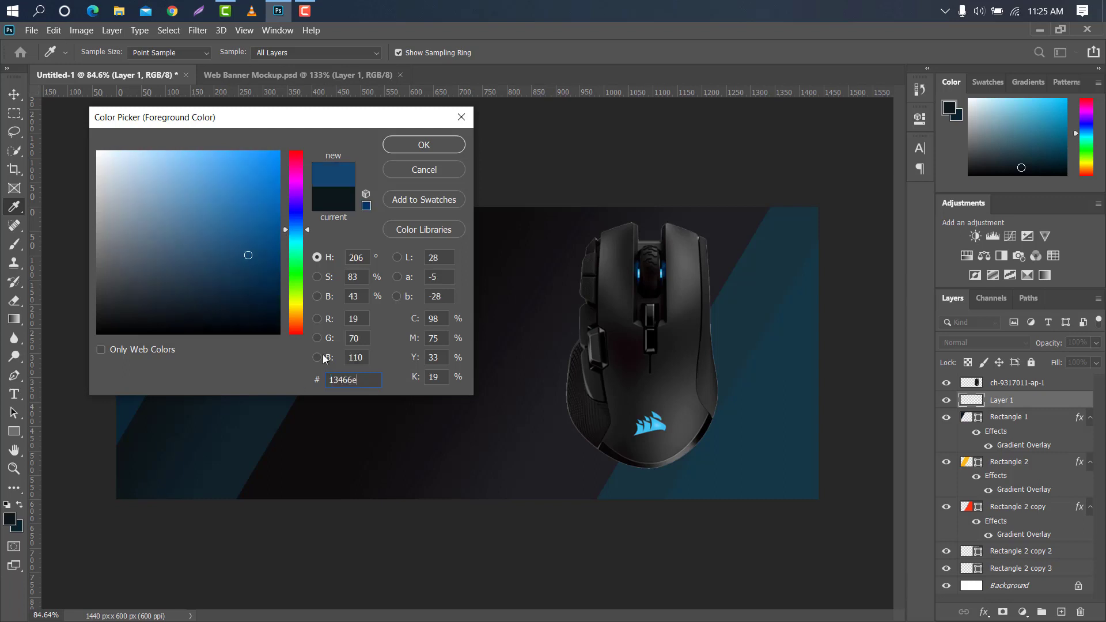
pyautogui.click(403, 146)
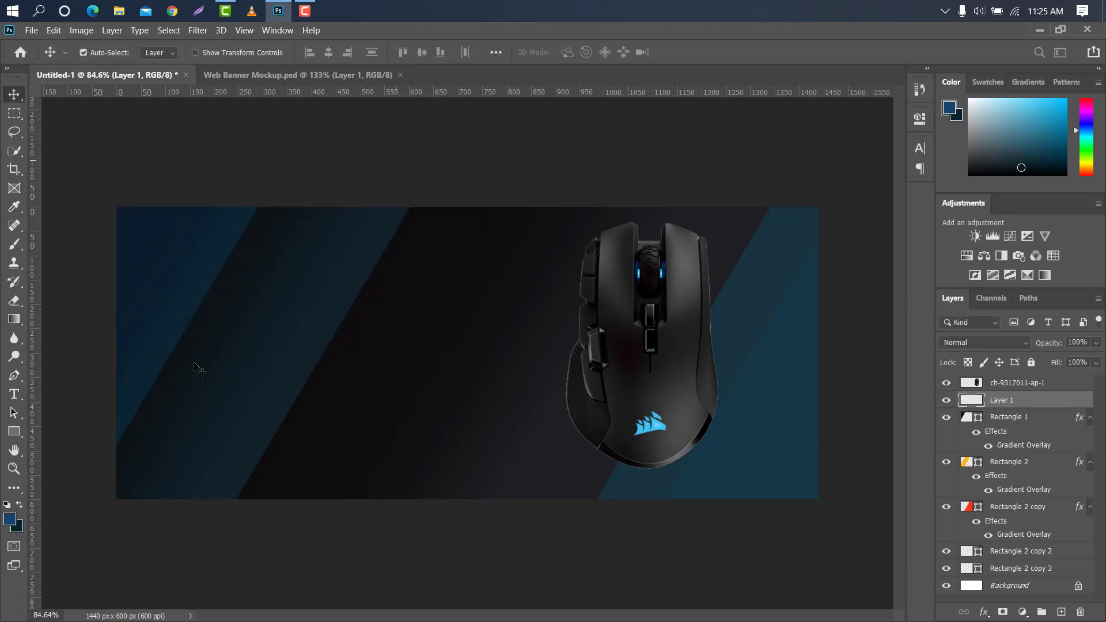
# Paint a soft blue glow behind the mouse on Layer 1 with the Brush at 400 and 250 px, and reselect the mouse layer
pyautogui.click(12, 245)
pyautogui.click(64, 243)
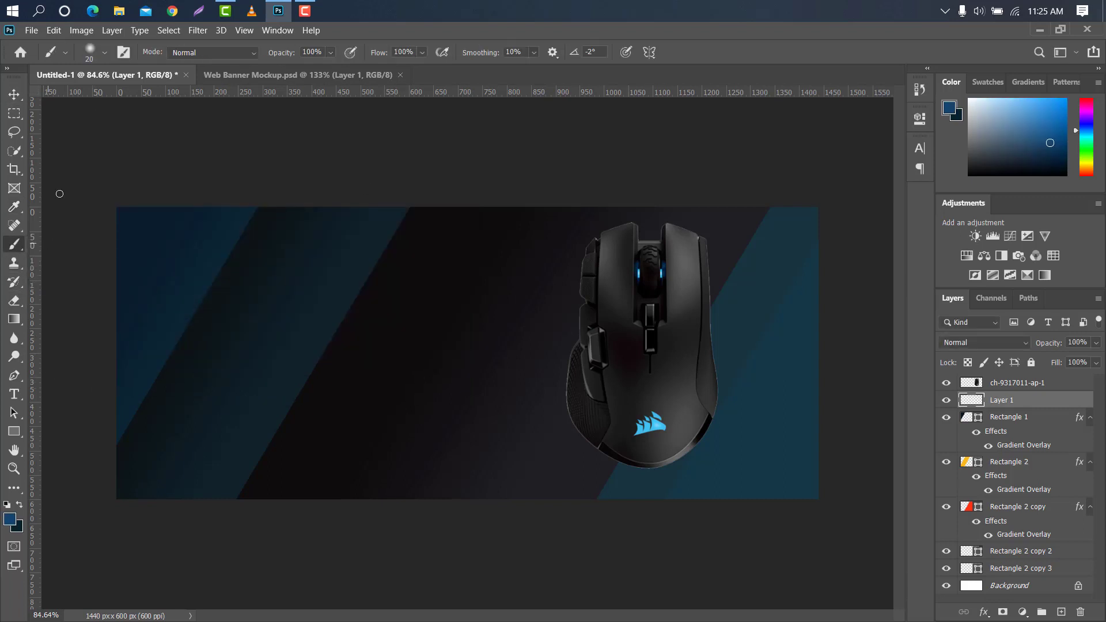
pyautogui.click(106, 52)
pyautogui.click(789, 377)
pyautogui.press(']')
pyautogui.press(']')
pyautogui.press(']')
pyautogui.press(']')
pyautogui.press(']')
pyautogui.press(']')
pyautogui.press(']')
pyautogui.press(']')
pyautogui.press(']')
pyautogui.press(']')
pyautogui.press(']')
pyautogui.press(']')
pyautogui.press(']')
pyautogui.press(']')
pyautogui.press(']')
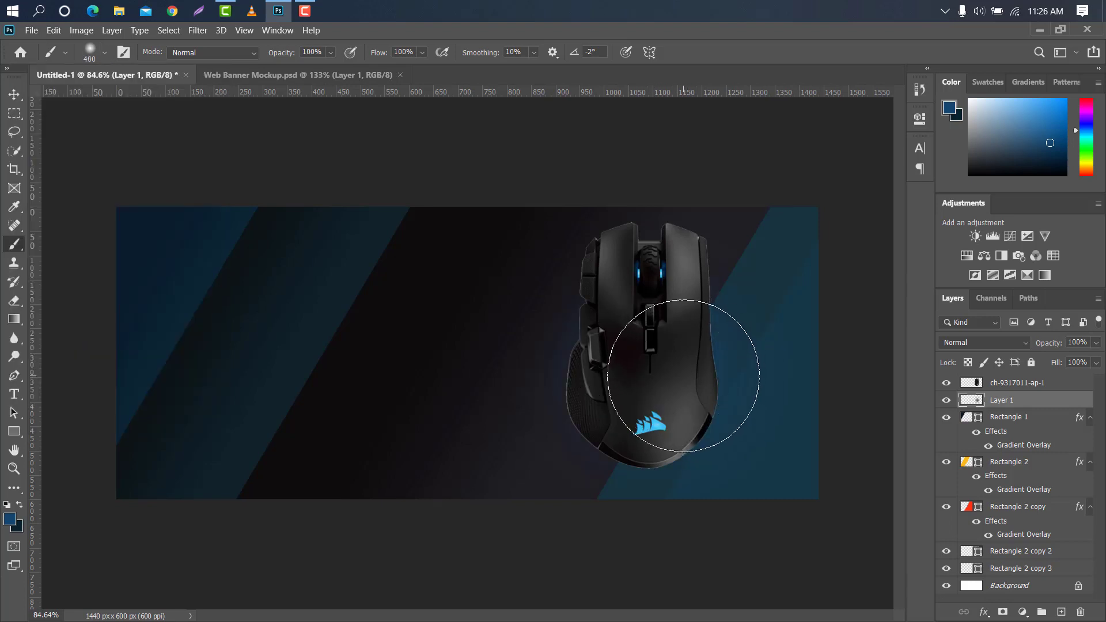
pyautogui.click(633, 336)
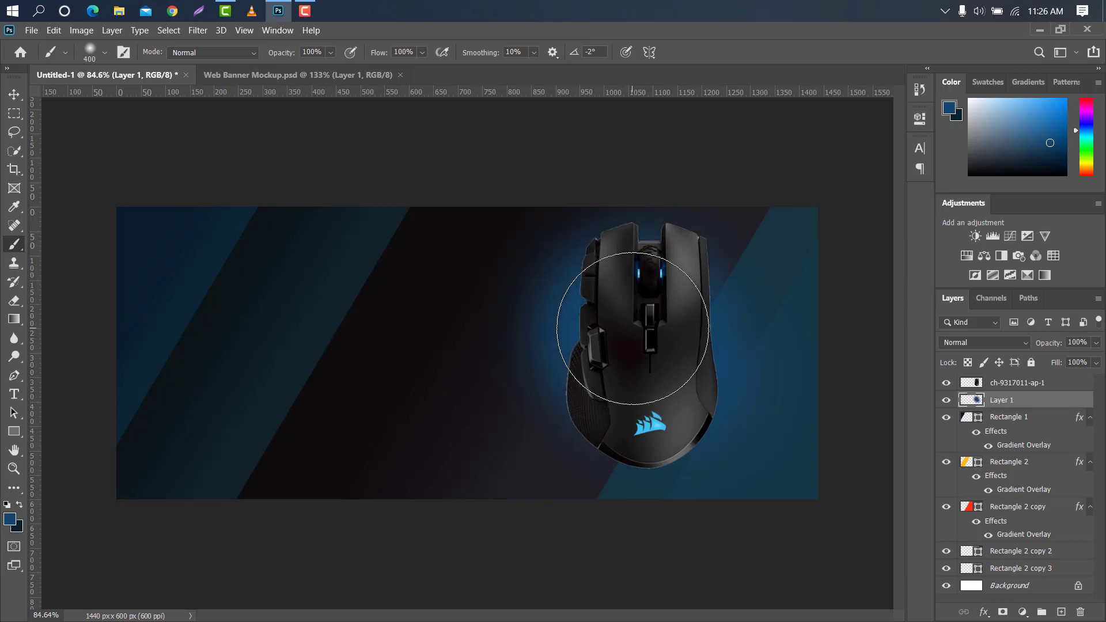
pyautogui.click(664, 362)
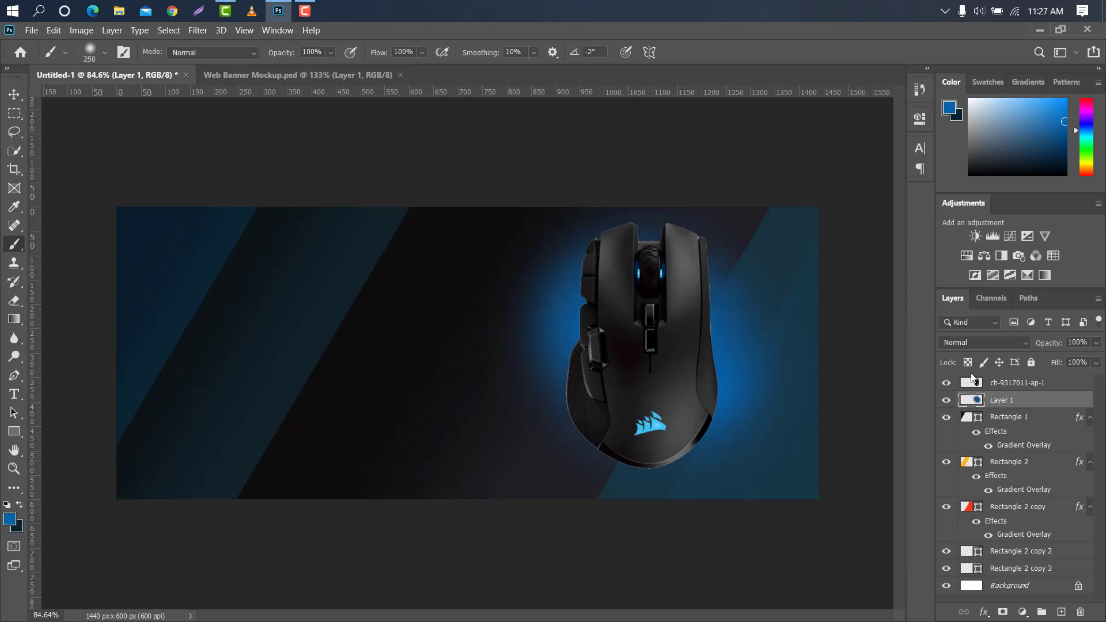
pyautogui.click(1022, 383)
pyautogui.press('[')
pyautogui.press('[')
# Set the text color of the Type tool to white ffffff
pyautogui.click(16, 99)
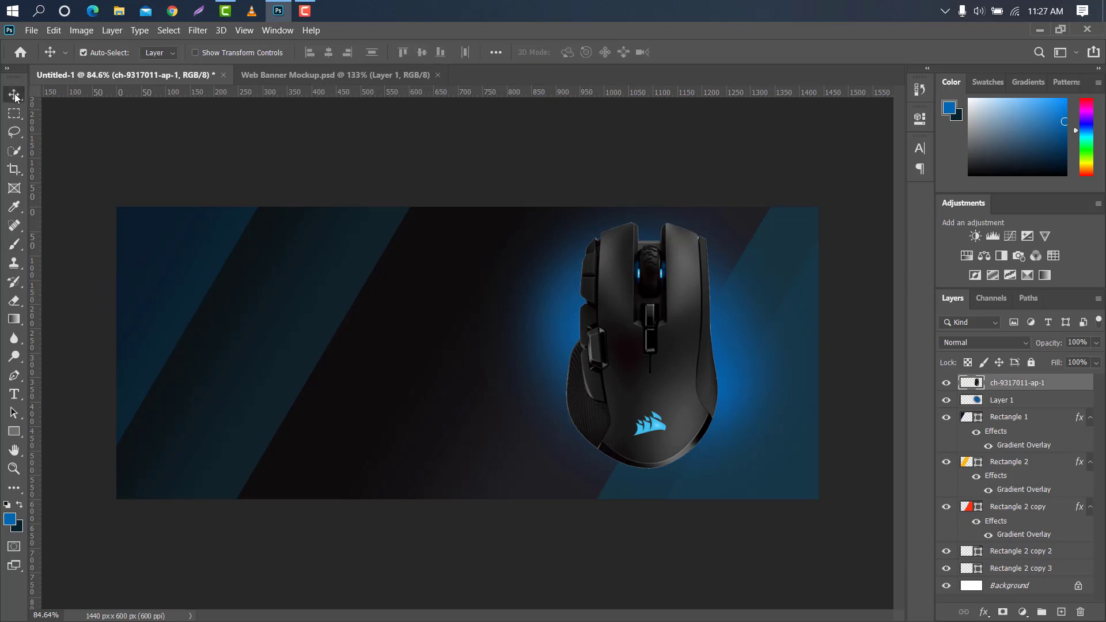
pyautogui.moveTo(13, 394); pyautogui.dragTo(63, 392)
pyautogui.click(63, 393)
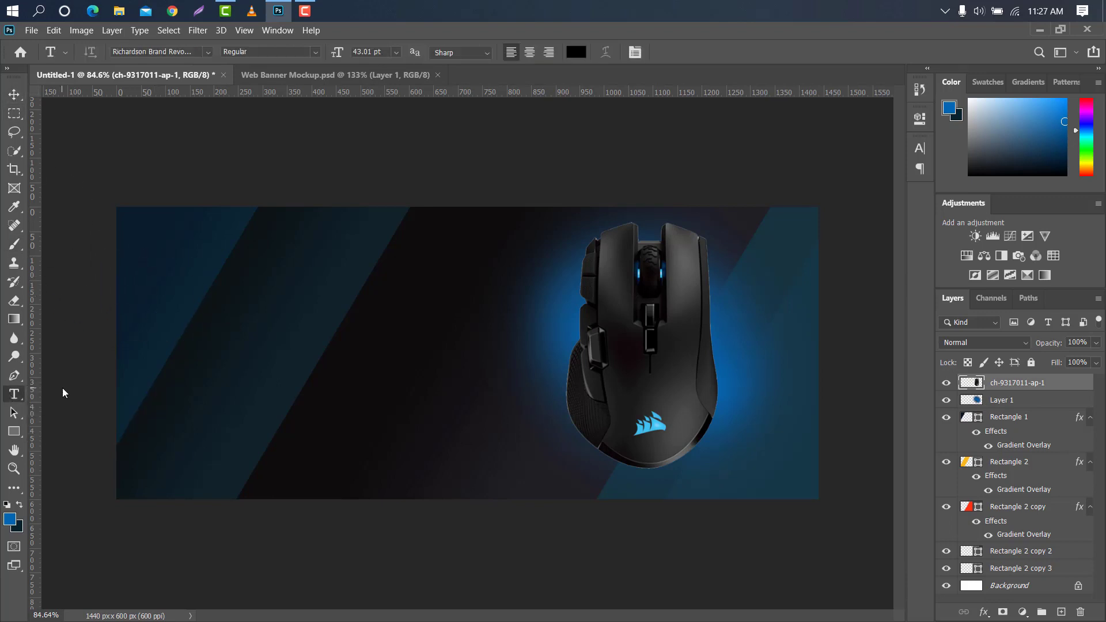
pyautogui.click(573, 53)
pyautogui.write('ffffff')
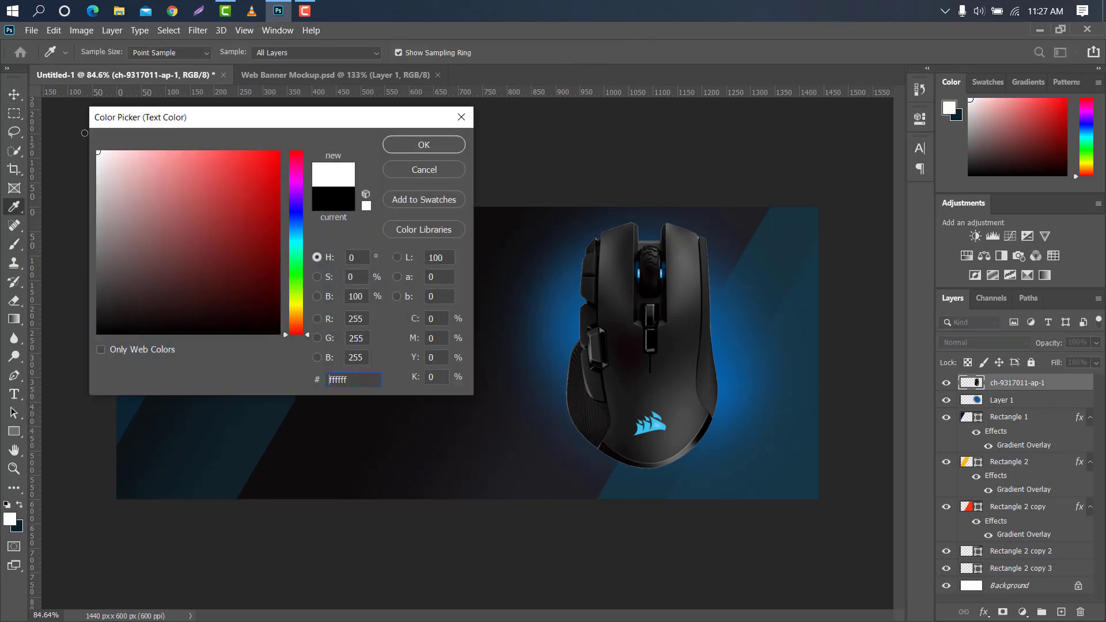
pyautogui.click(423, 145)
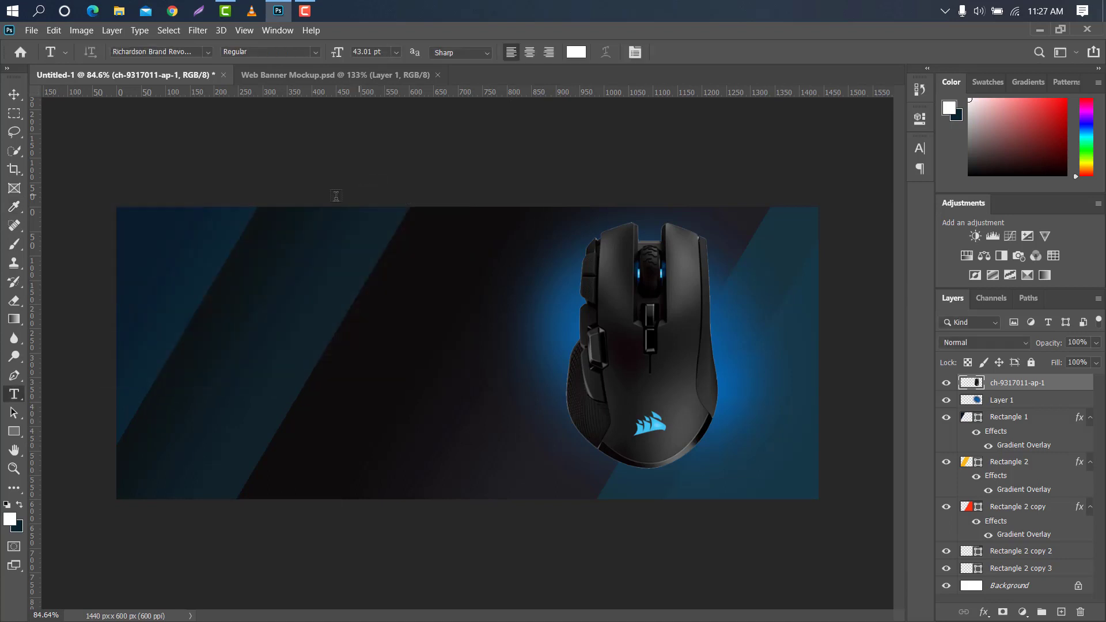
# Add the heading "Wirless Optical" near the banner's upper left at 15.01 pt and commit the text
pyautogui.click(148, 256)
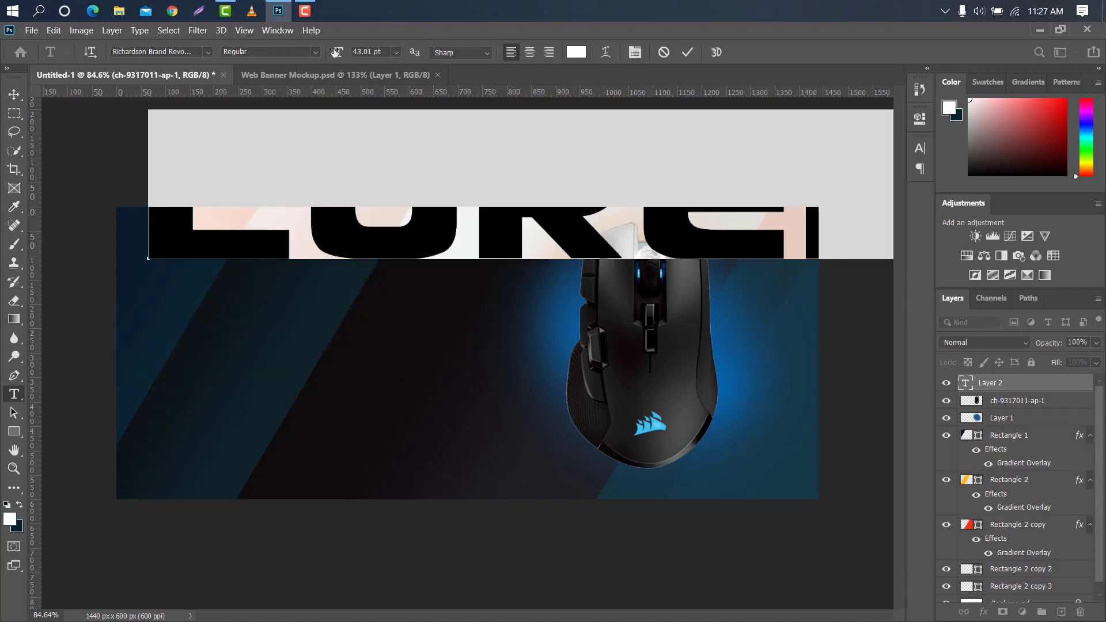
pyautogui.moveTo(335, 52); pyautogui.dragTo(287, 47)
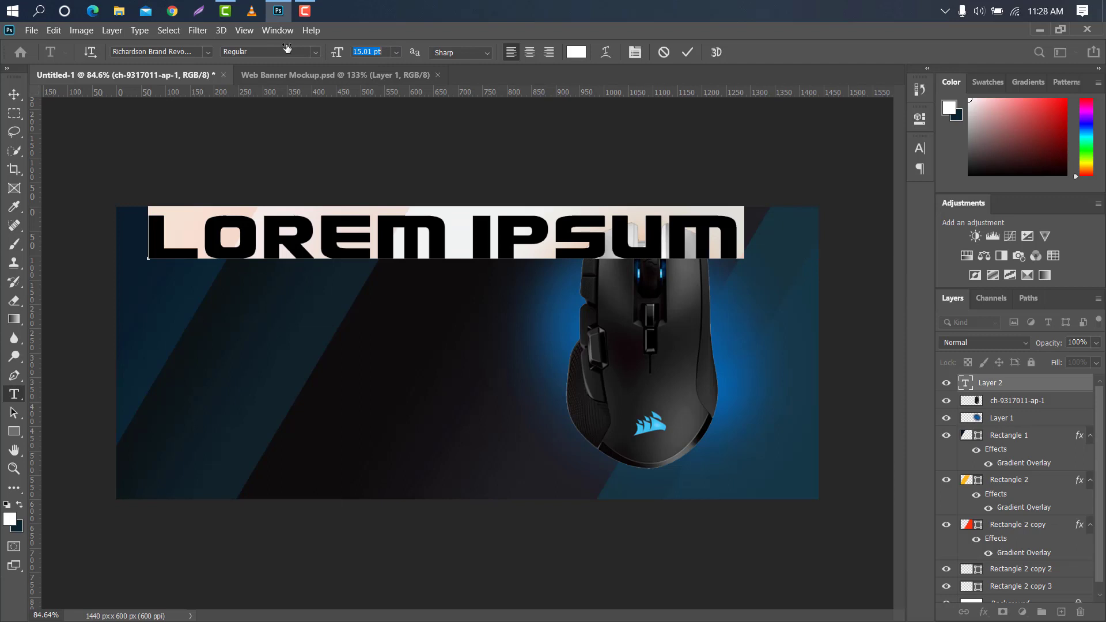
pyautogui.write('WIR')
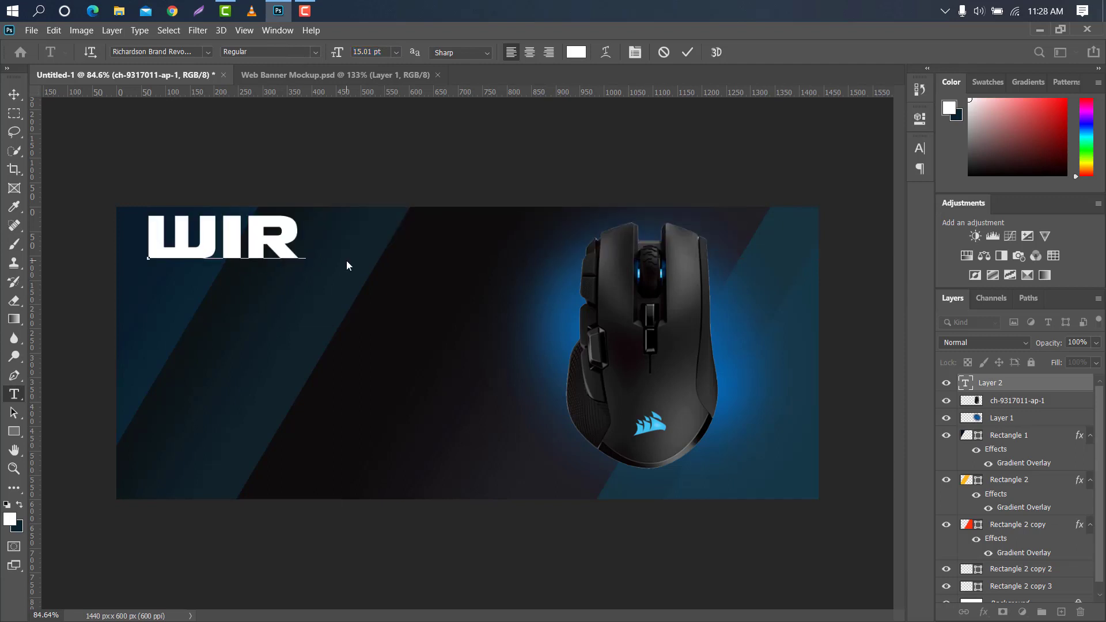
pyautogui.write('LESS OPTICA')
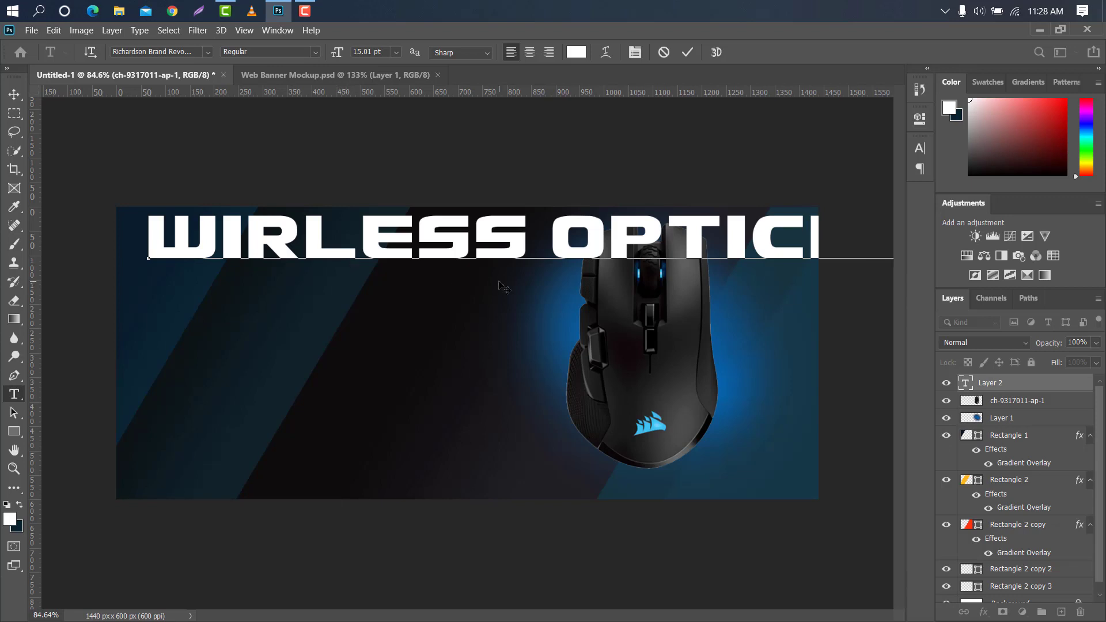
pyautogui.click(686, 52)
# Scale the "Wirless Optical" heading to 37.01% and position it in the upper left of the banner, centered at about X 393, Y 104 px
pyautogui.hotkey('ctrl', 't')
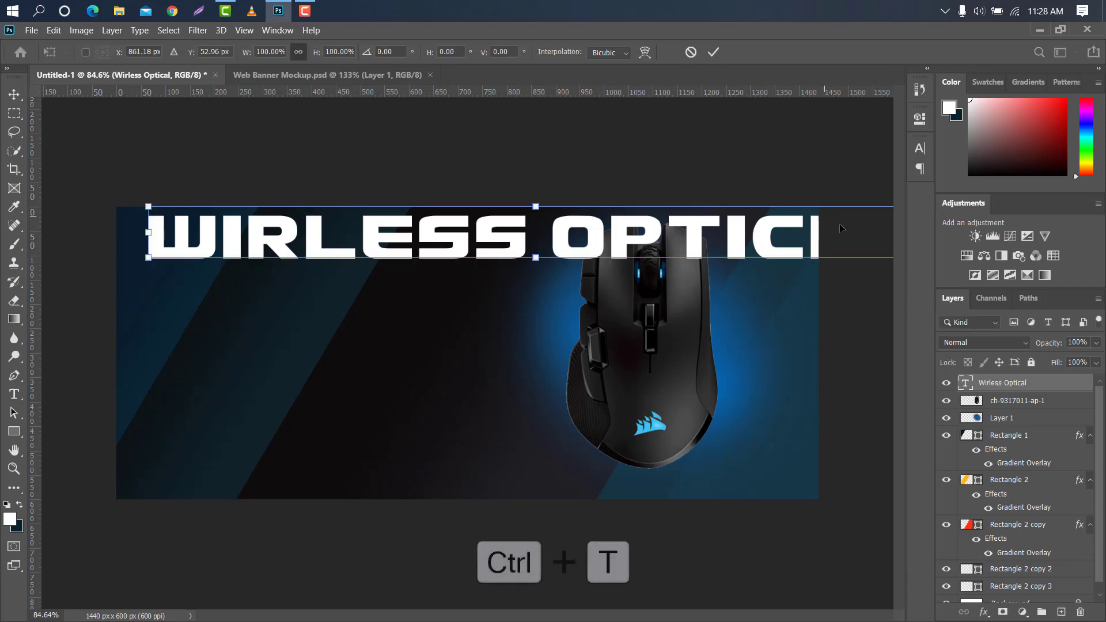
pyautogui.moveTo(149, 234); pyautogui.dragTo(567, 233)
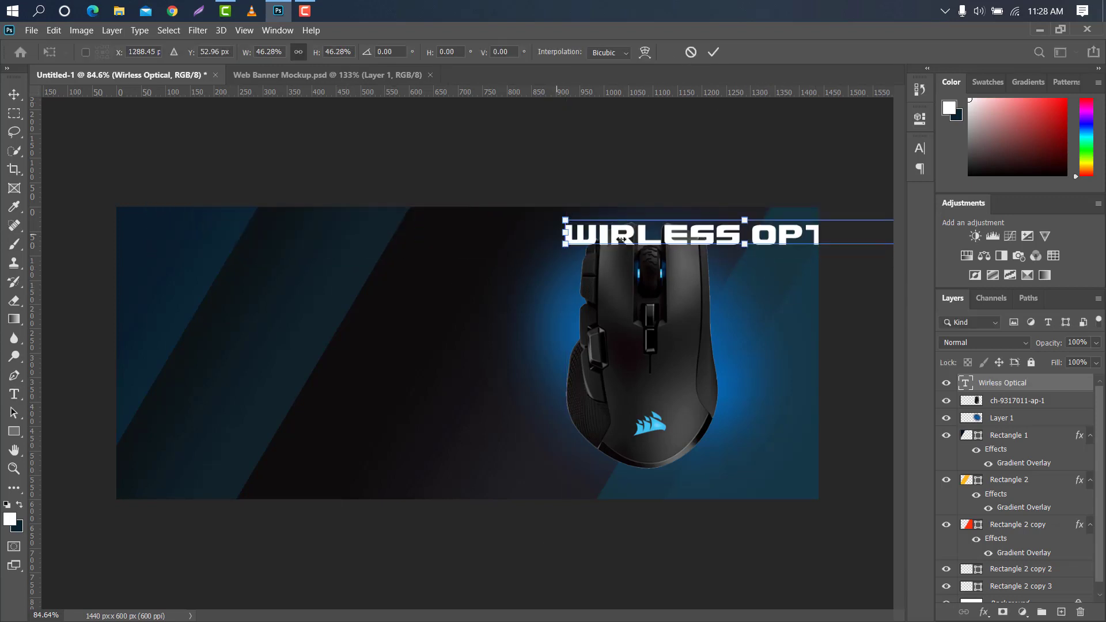
pyautogui.moveTo(691, 236); pyautogui.dragTo(251, 252)
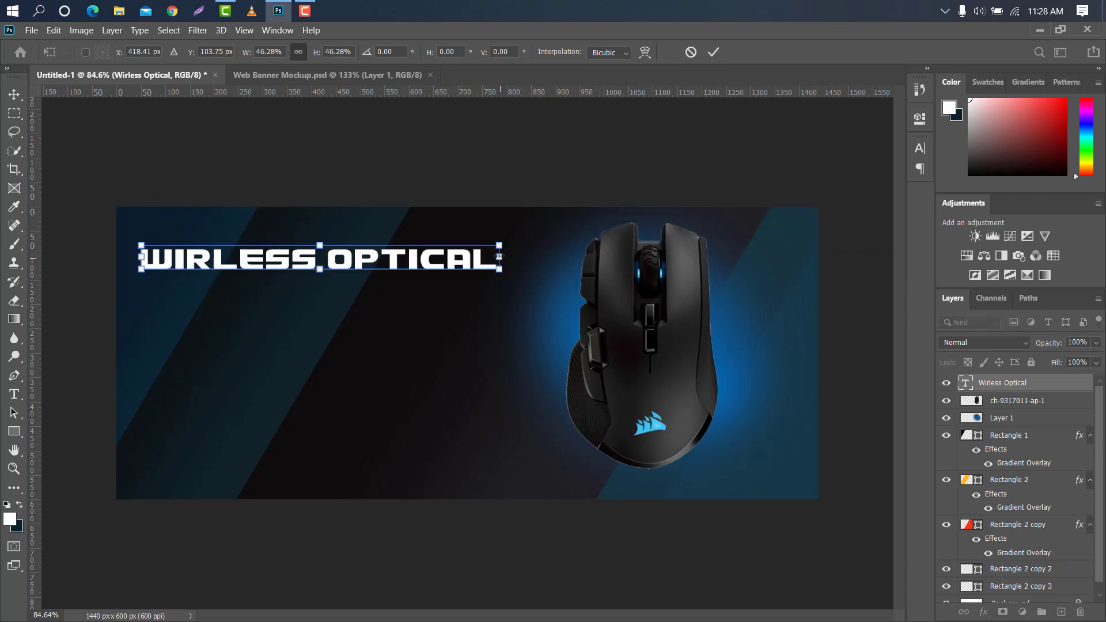
pyautogui.moveTo(499, 256); pyautogui.dragTo(392, 262)
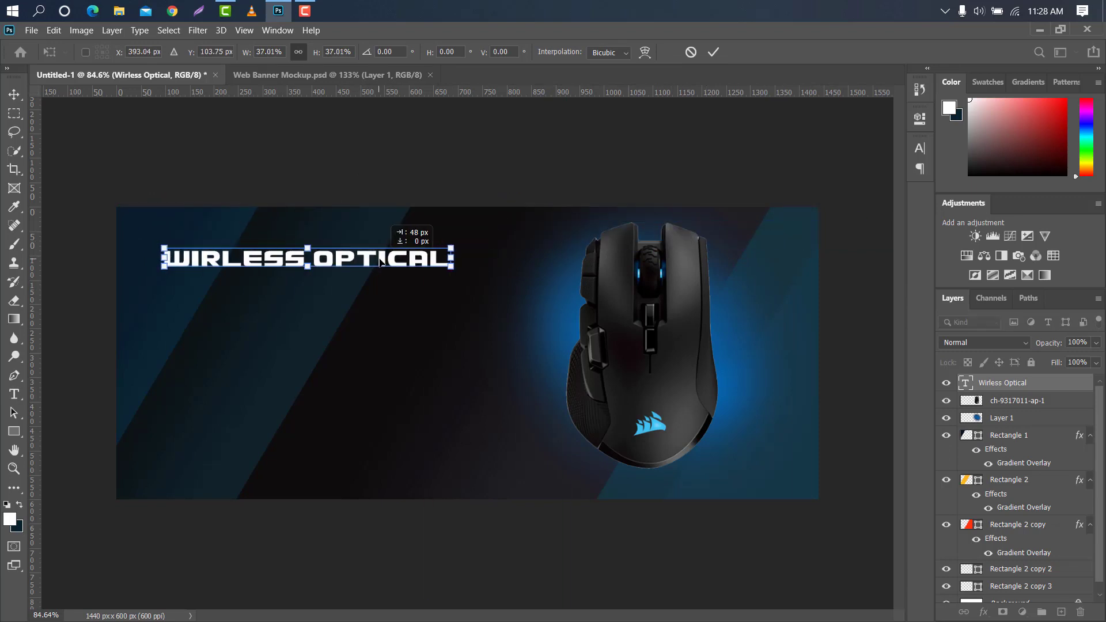
pyautogui.click(713, 52)
# Change the heading's font to Arial Bold and set its tracking to 0
pyautogui.click(918, 150)
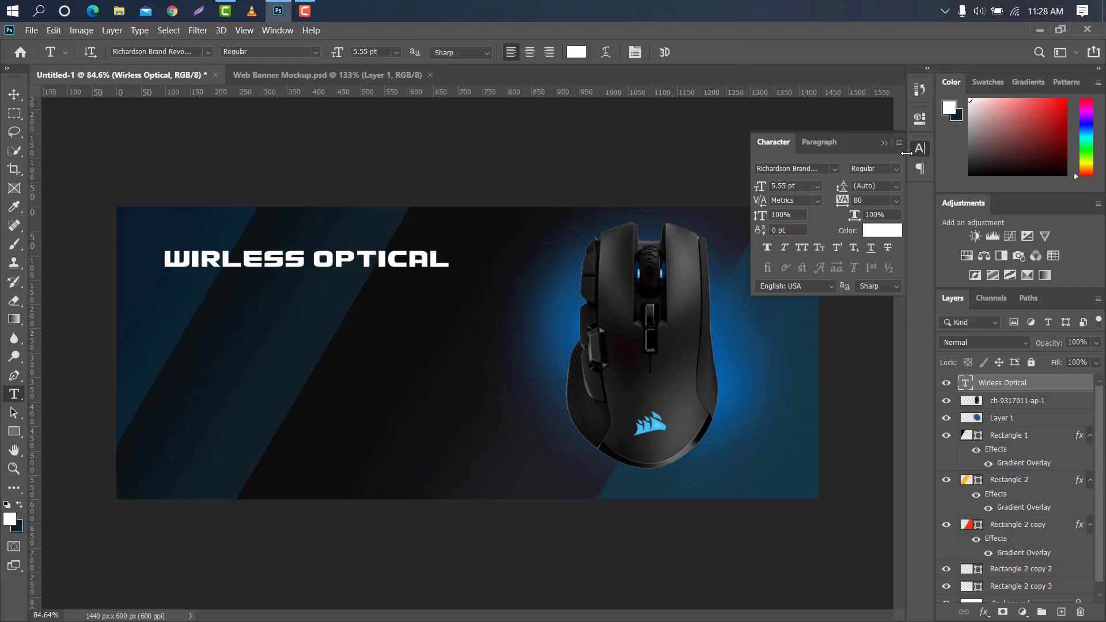
pyautogui.click(833, 169)
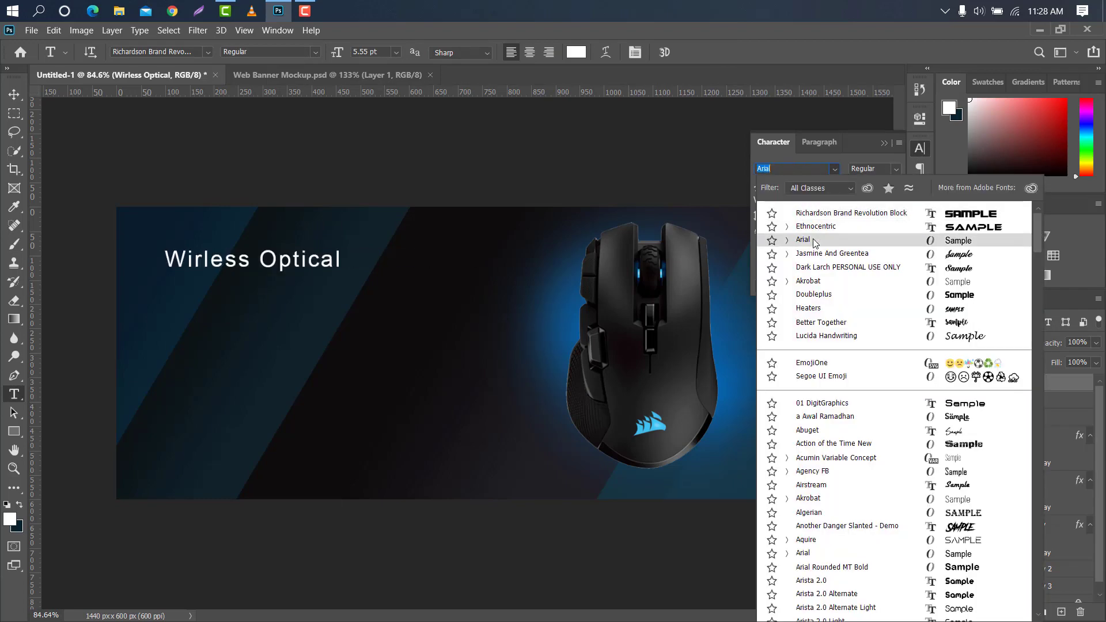
pyautogui.click(817, 228)
pyautogui.click(895, 169)
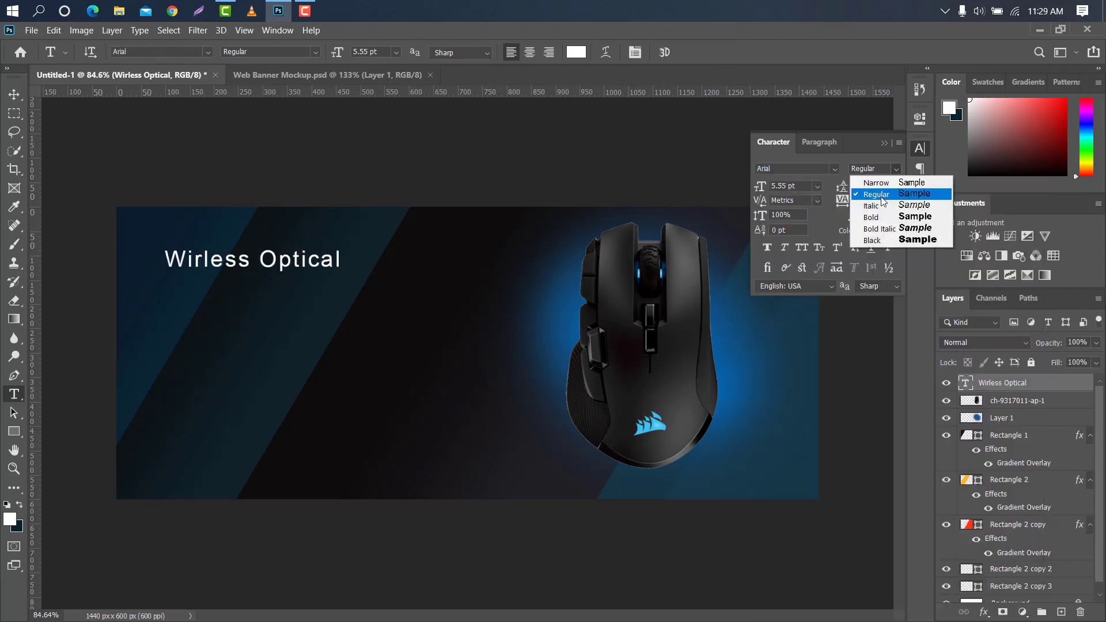
pyautogui.click(861, 216)
pyautogui.write('0')
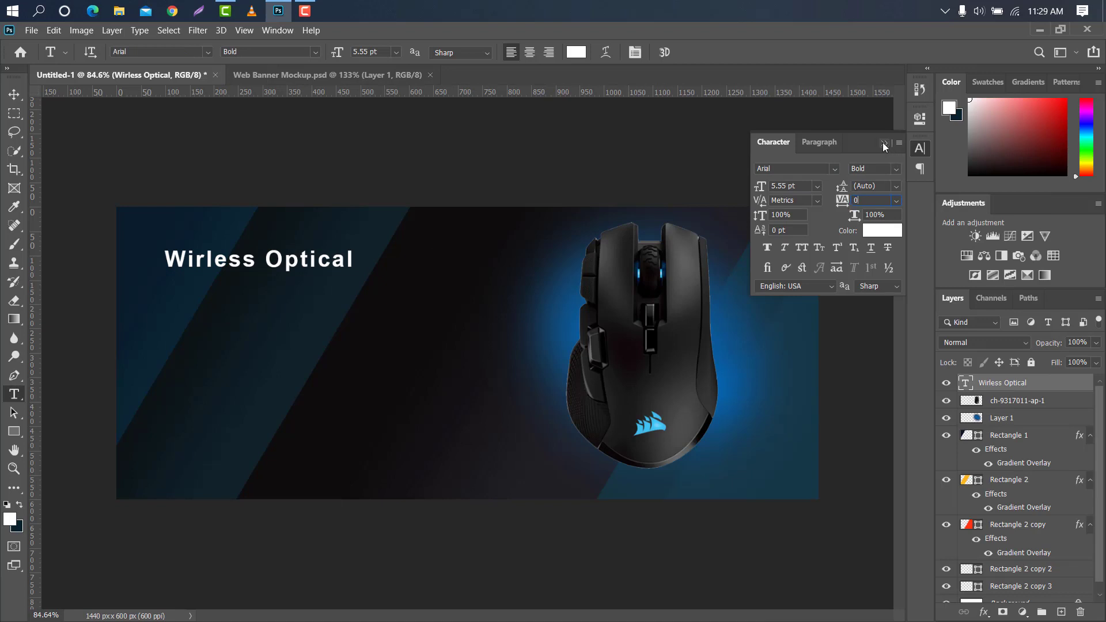
pyautogui.click(884, 144)
# Scale the "Wirless Optical" heading to 155.40% and move it to about X 468, Y 172 px
pyautogui.hotkey('ctrl', 't')
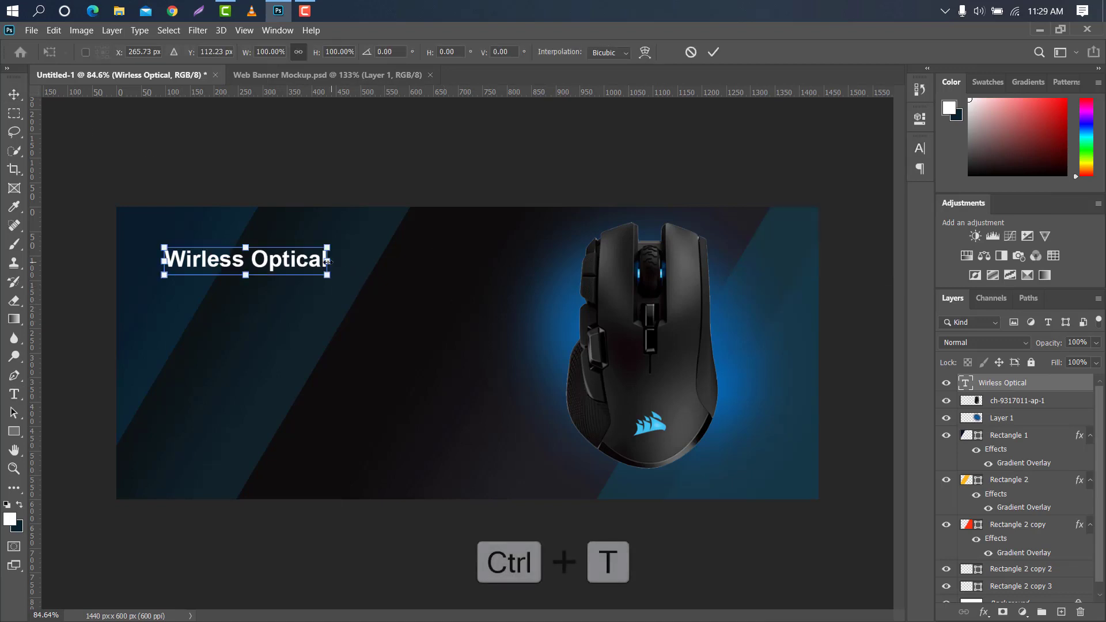
pyautogui.moveTo(327, 261); pyautogui.dragTo(464, 259)
pyautogui.moveTo(360, 262)
pyautogui.mouseDown()
pyautogui.moveTo(402, 270)
pyautogui.moveTo(374, 270)
pyautogui.mouseUp()
pyautogui.moveTo(471, 264); pyautogui.dragTo(405, 288)
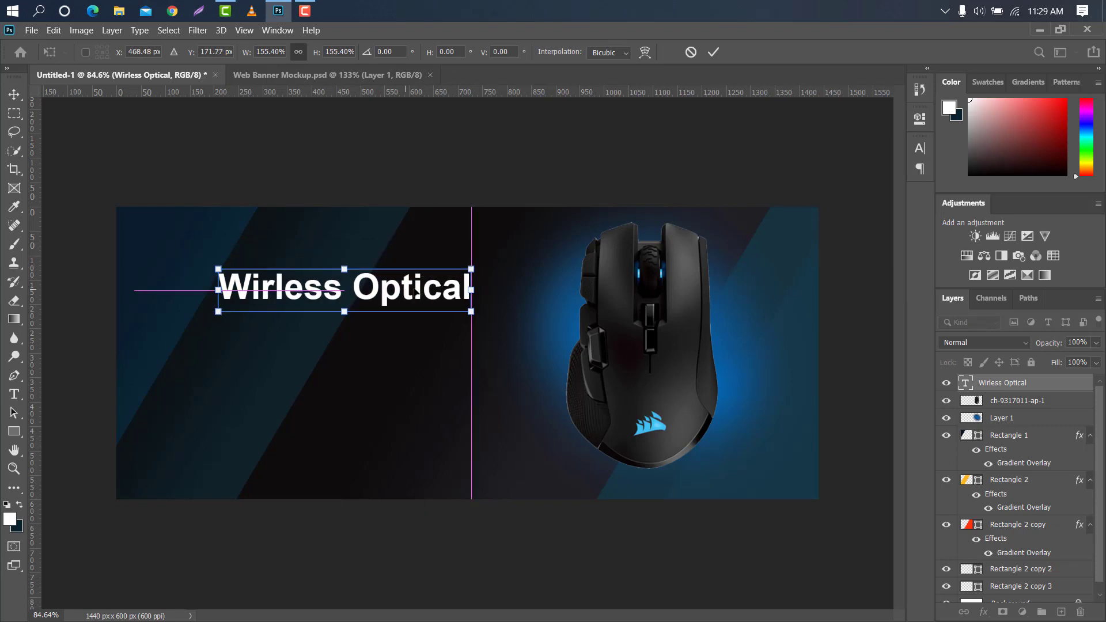
pyautogui.click(713, 52)
# Duplicate the "Wirless Optical" text layer and place the copy just below the original, centered at about X 463, Y 233 px
pyautogui.moveTo(1036, 387); pyautogui.dragTo(1061, 611)
pyautogui.hotkey('ctrl', 't')
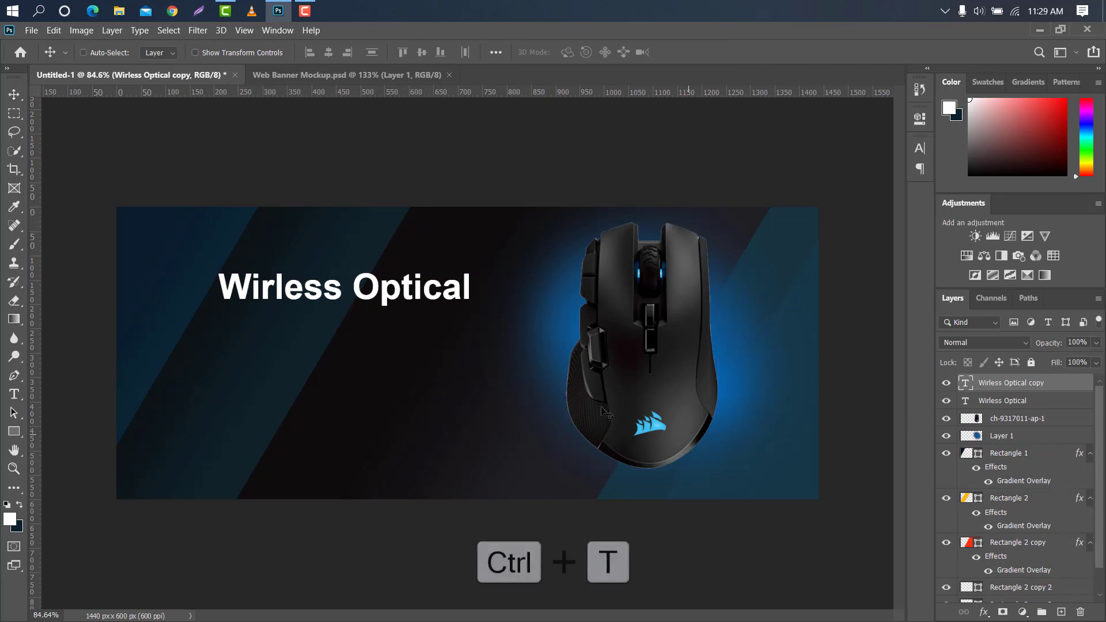
pyautogui.moveTo(402, 285); pyautogui.dragTo(400, 315)
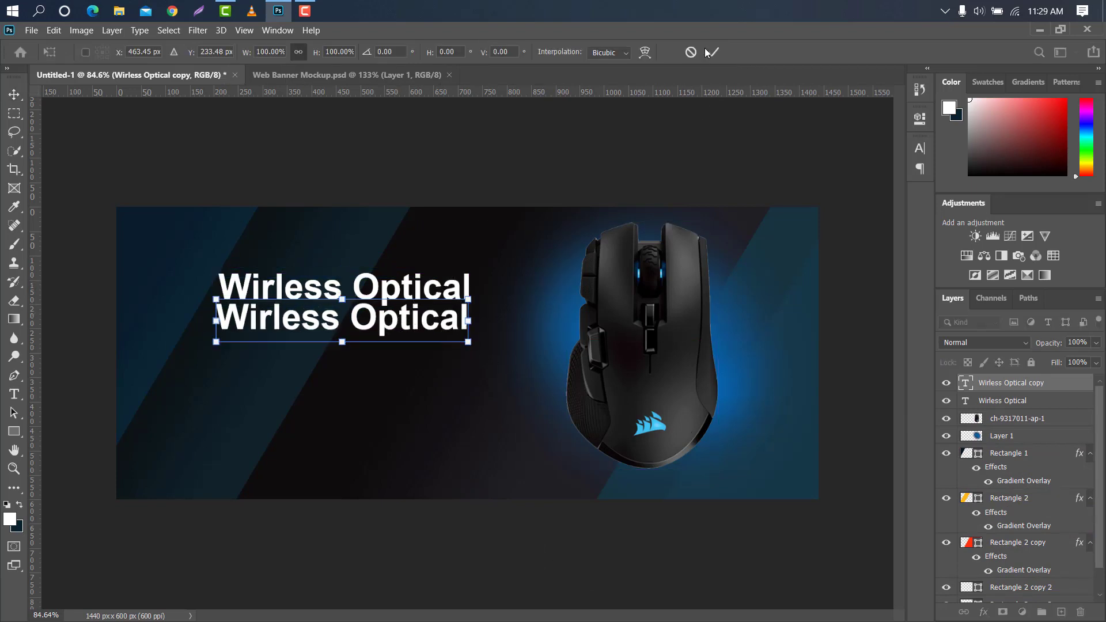
pyautogui.click(707, 53)
# Replace the duplicated heading's text with "Mouse" and position it as the second heading line under "Wirless Optical"
pyautogui.doubleClick(964, 384)
pyautogui.press('BackSpace')
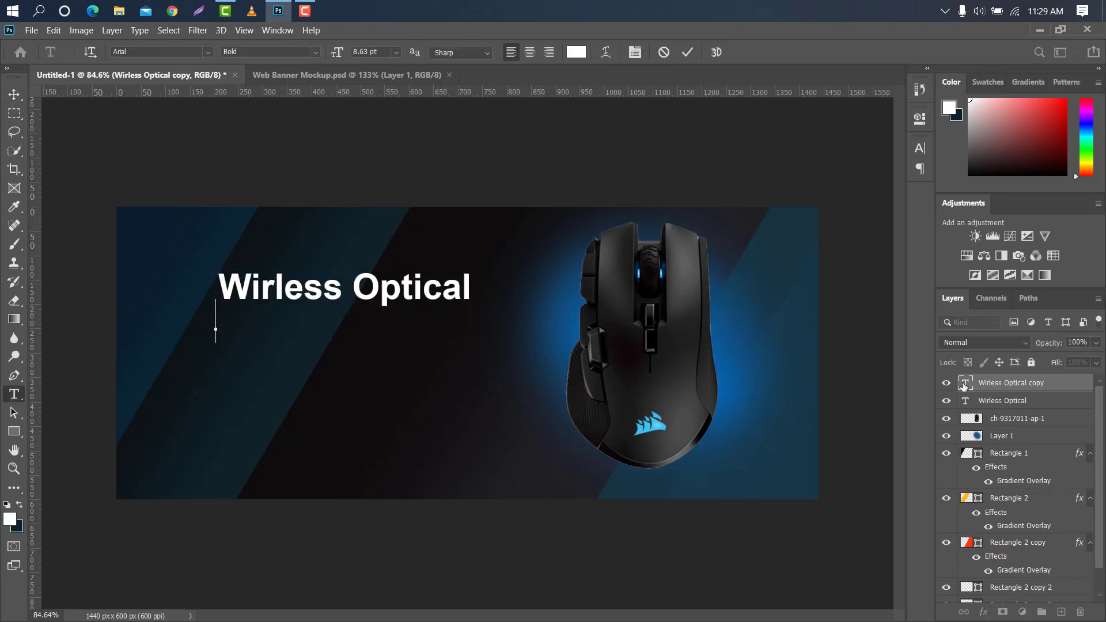
pyautogui.write('Mouse')
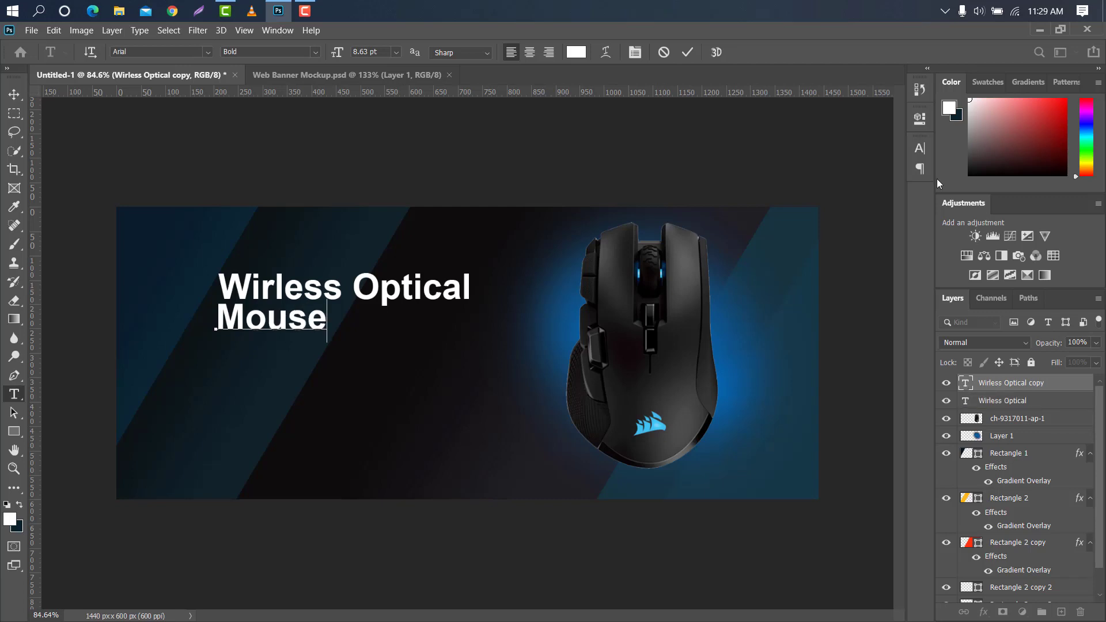
pyautogui.click(687, 53)
pyautogui.press('v')
pyautogui.moveTo(247, 320); pyautogui.dragTo(261, 324)
# Add a text line reading "Accuracy And Precision in Every Movement" below the "Mouse" heading and commit it
pyautogui.click(15, 394)
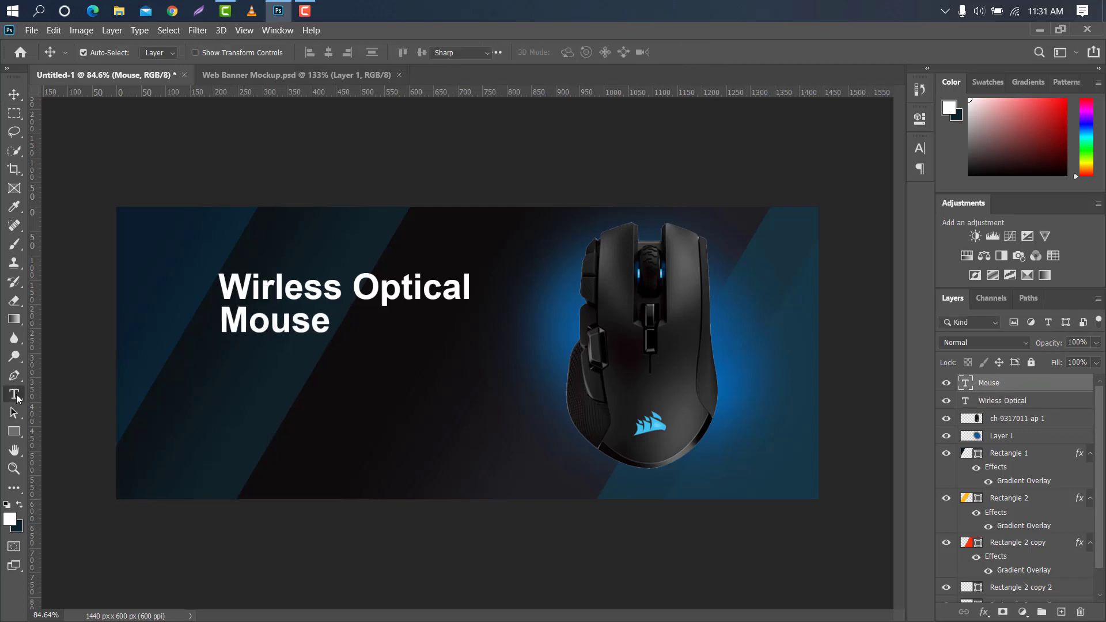
pyautogui.click(225, 351)
pyautogui.write('Accur')
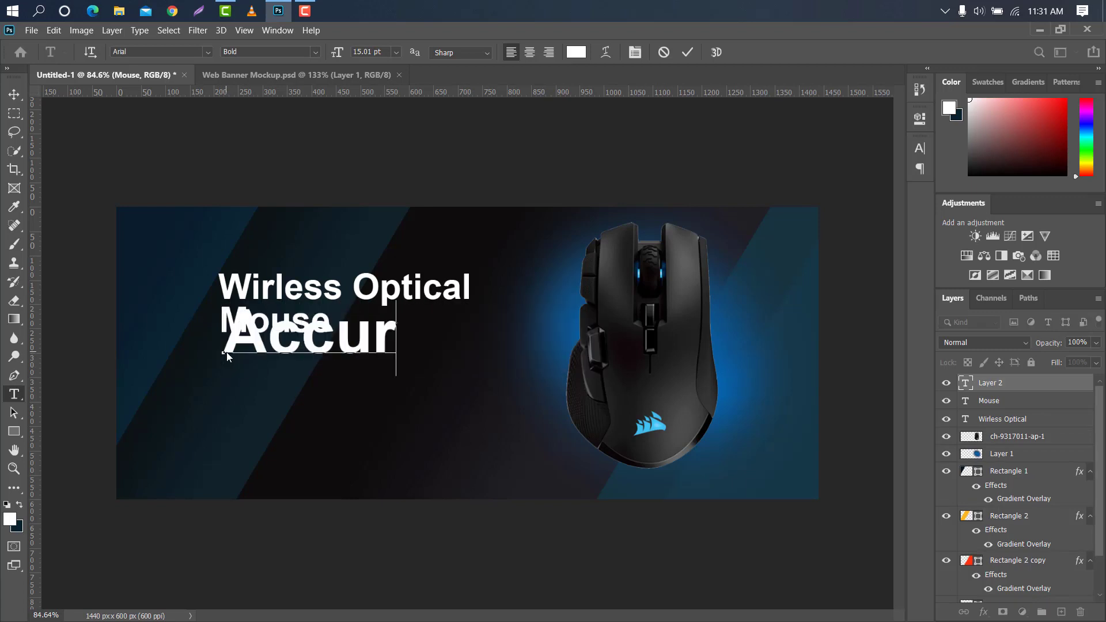
pyautogui.write('acy A')
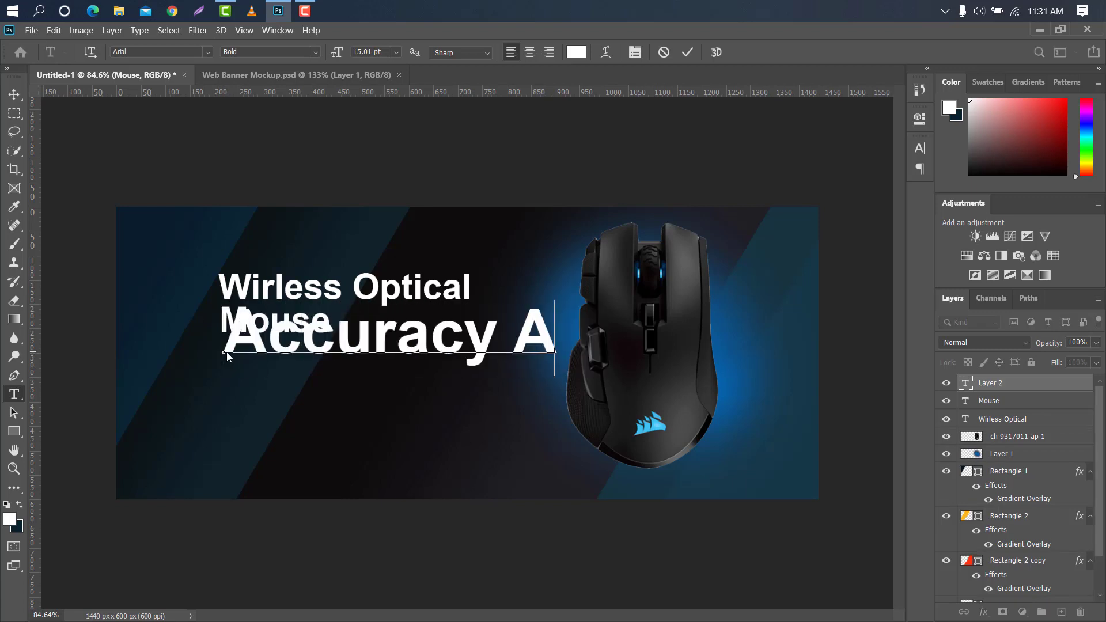
pyautogui.write('nd Precis')
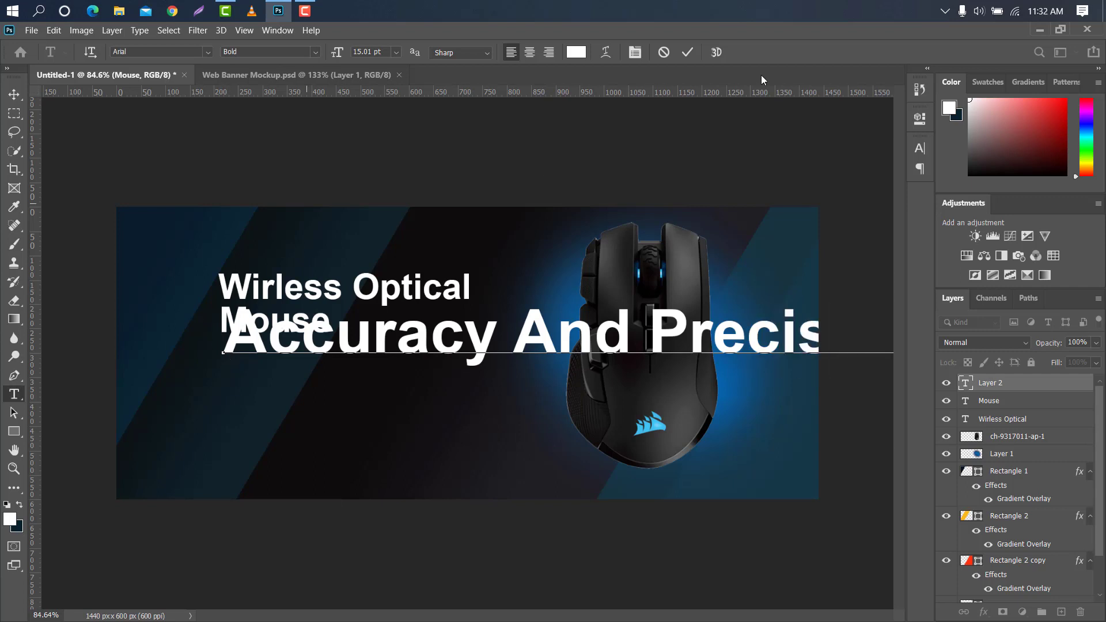
pyautogui.click(687, 52)
# Scale the tagline to 21.37% and place it under the "Mouse" heading, centered at about X 488, Y 304 px
pyautogui.hotkey('ctrl', 't')
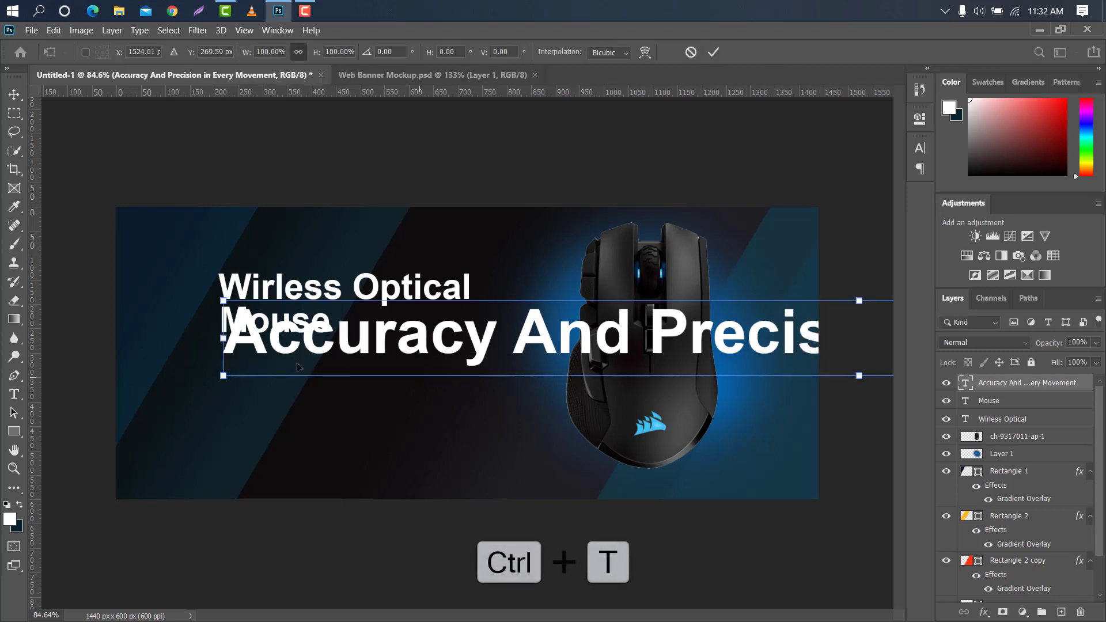
pyautogui.moveTo(222, 338); pyautogui.dragTo(795, 337)
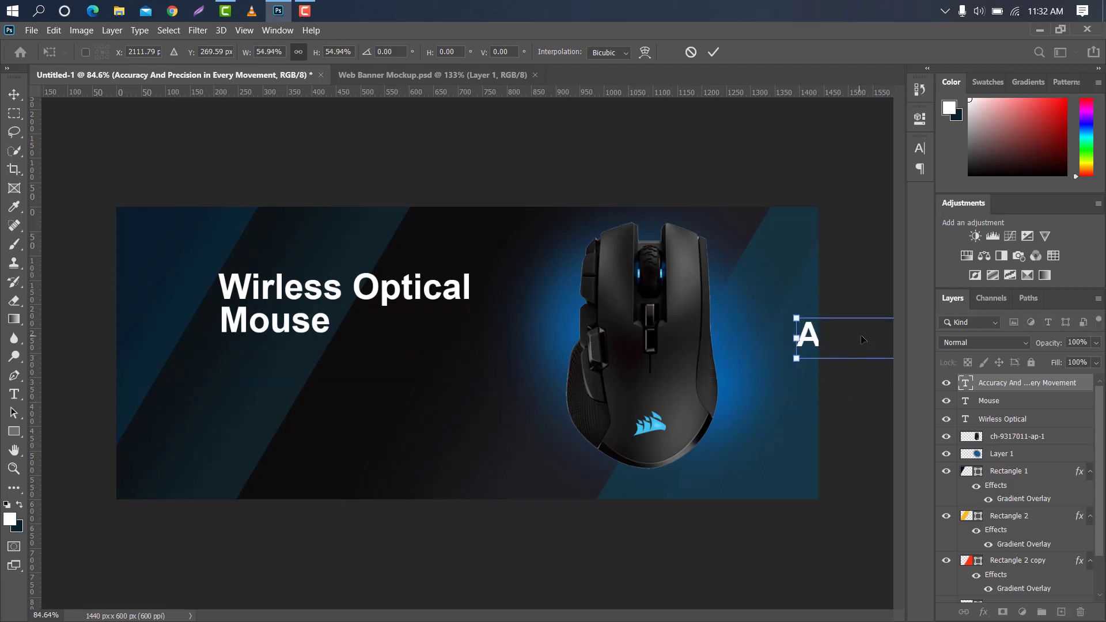
pyautogui.moveTo(859, 354); pyautogui.dragTo(298, 370)
pyautogui.moveTo(858, 363); pyautogui.dragTo(459, 361)
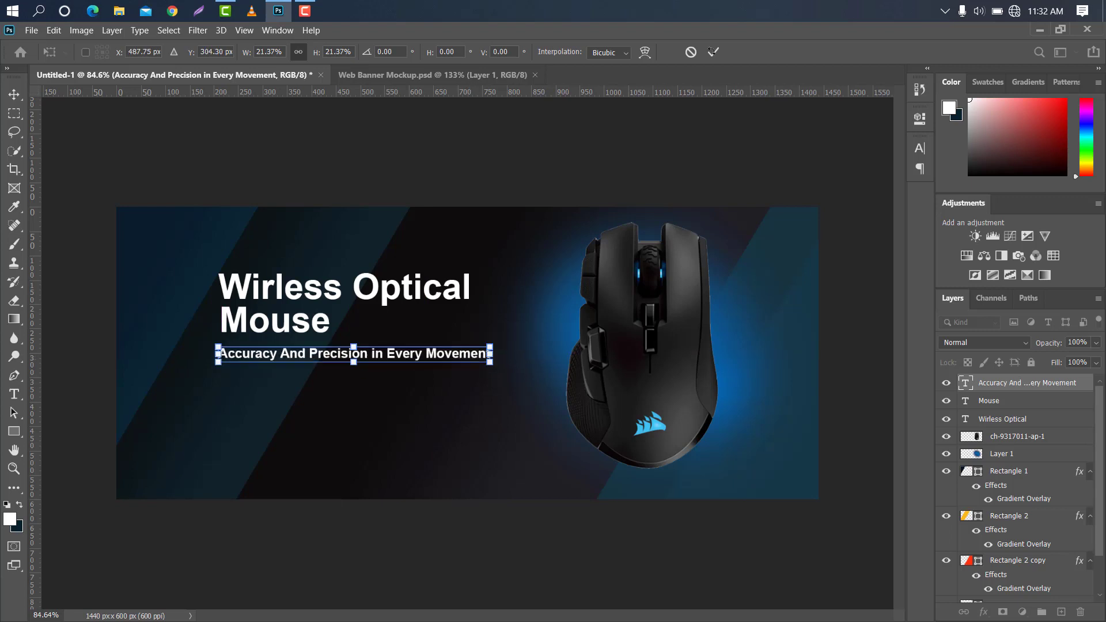
pyautogui.click(712, 52)
# Color the tagline light blue 3fc0f0, sampled from the logo on the mouse
pyautogui.click(916, 148)
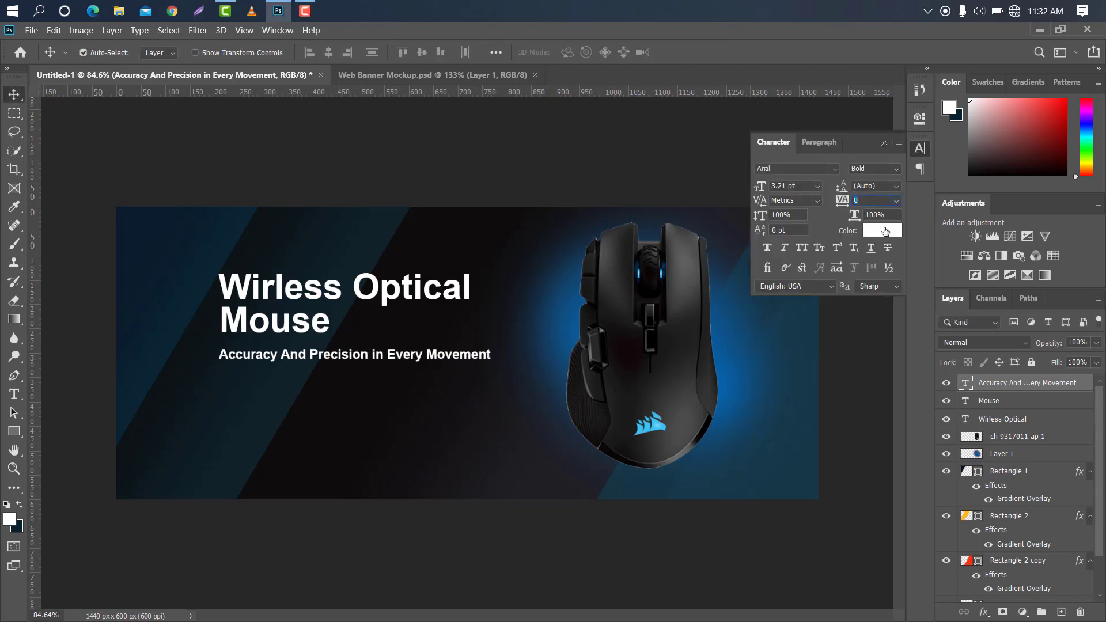
pyautogui.click(885, 231)
pyautogui.click(649, 428)
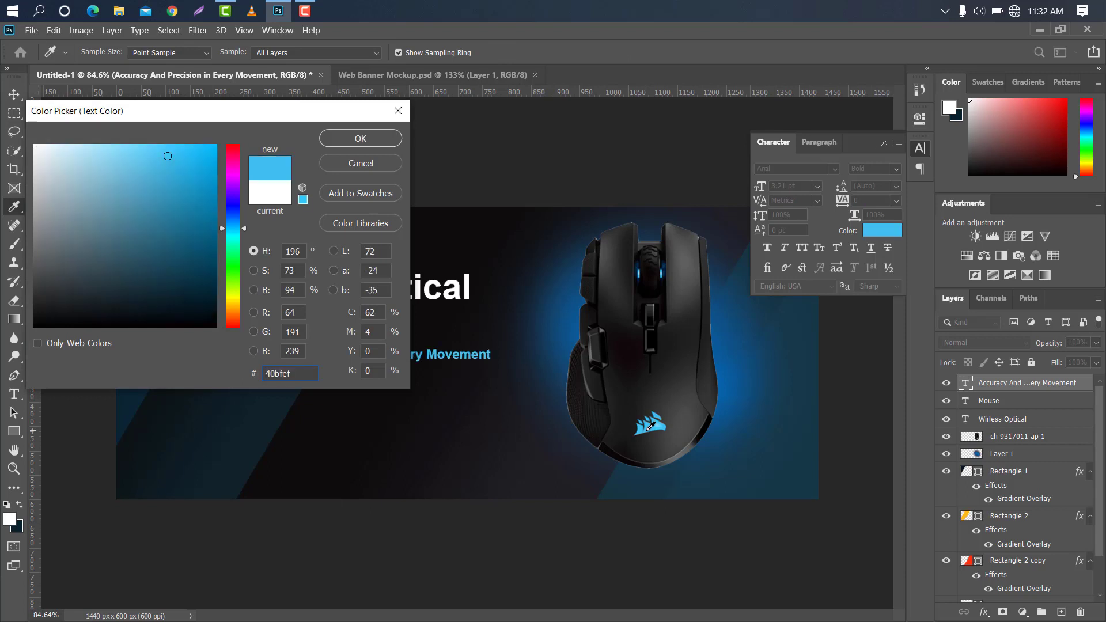
pyautogui.click(647, 430)
pyautogui.click(884, 143)
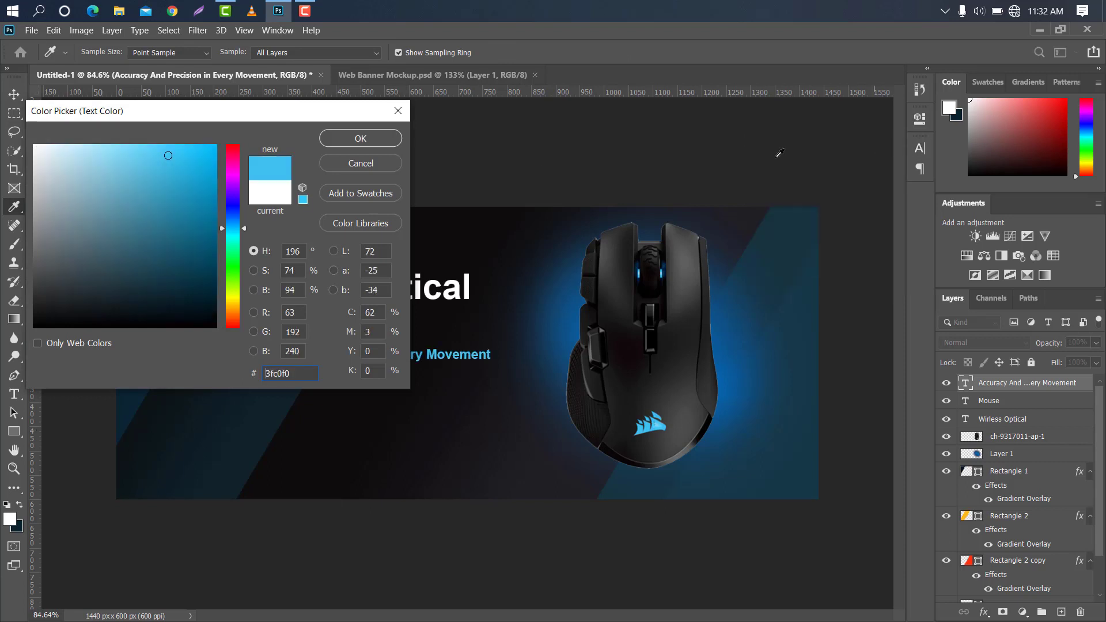
pyautogui.click(337, 133)
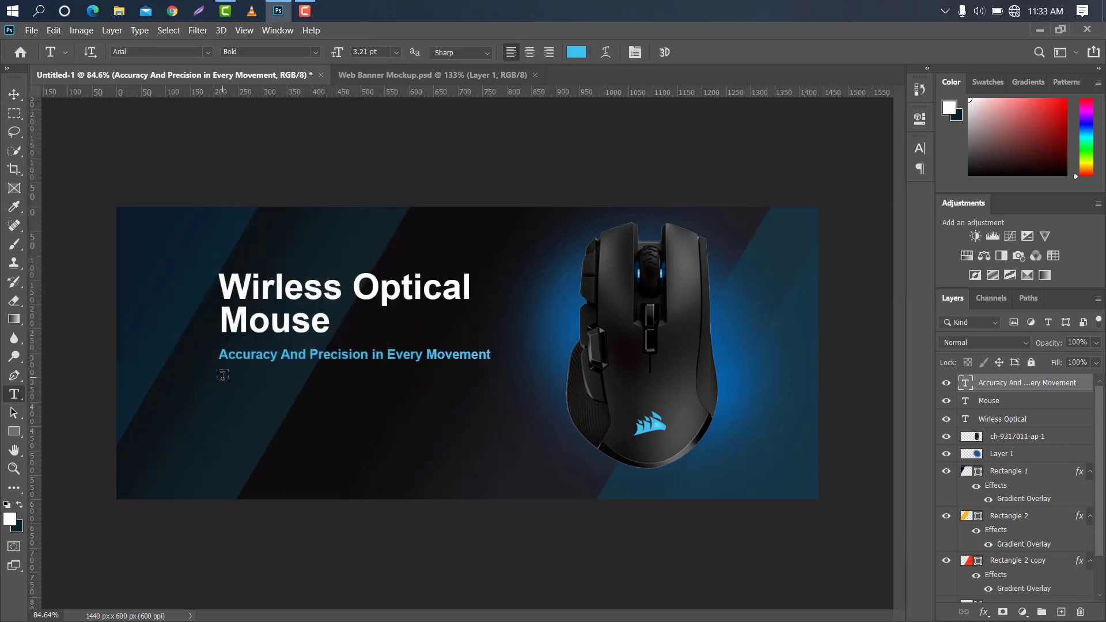
# Create a paragraph text box under the tagline and fill it with "Lorem ipsum dolor sit amet" placeholder text at 2 pt
pyautogui.moveTo(223, 376); pyautogui.dragTo(467, 412)
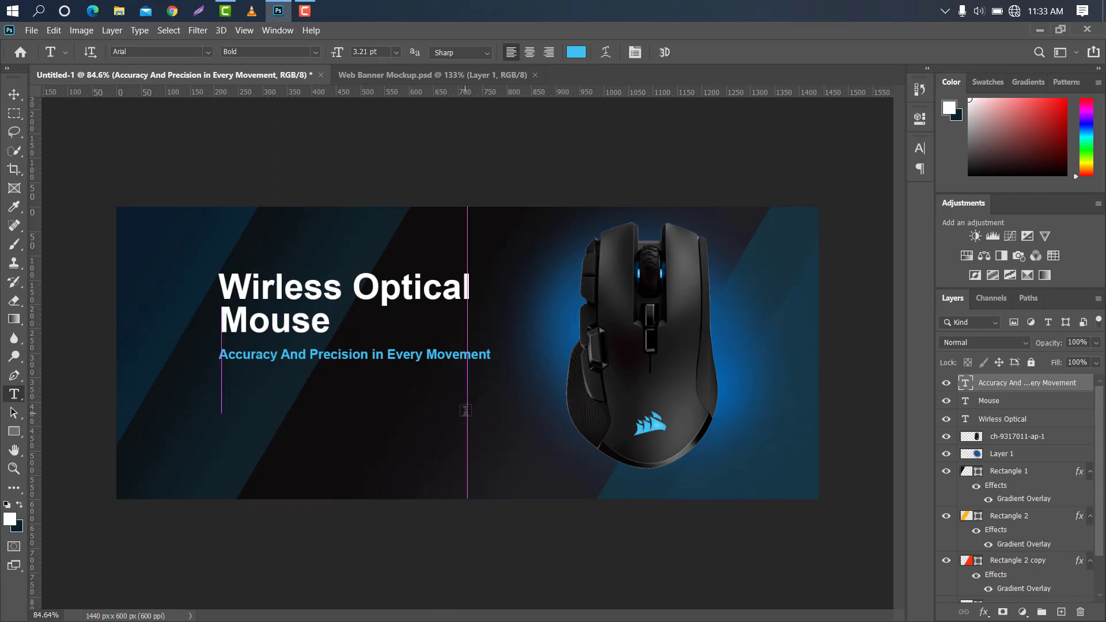
pyautogui.click(917, 148)
pyautogui.moveTo(762, 188); pyautogui.dragTo(749, 188)
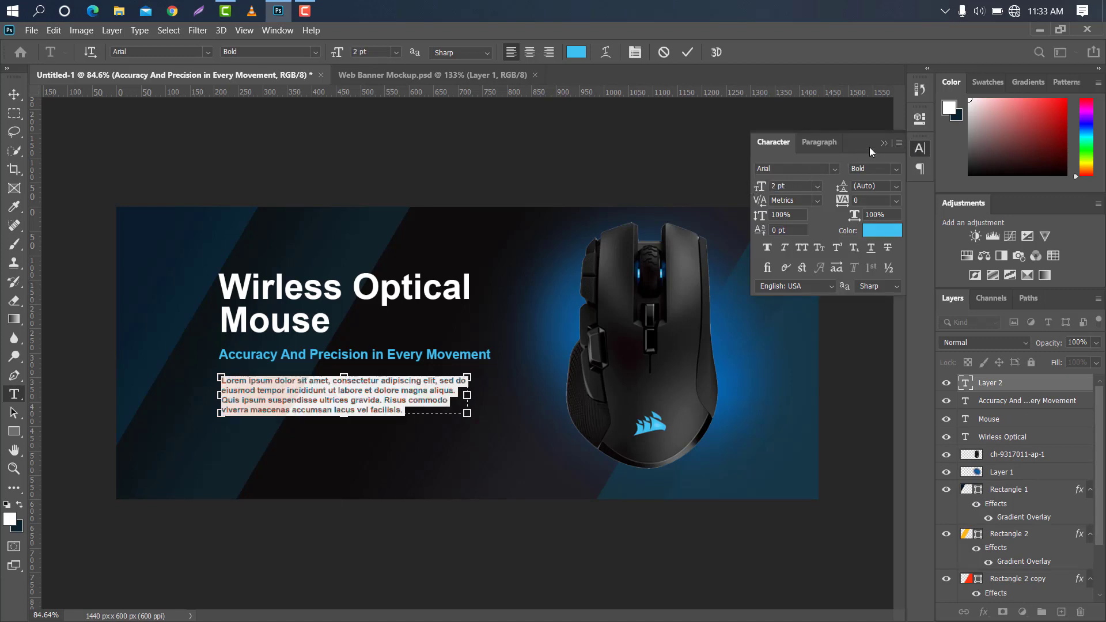
# Set the Lorem ipsum paragraph's text color to white ffffff and commit the text
pyautogui.click(882, 232)
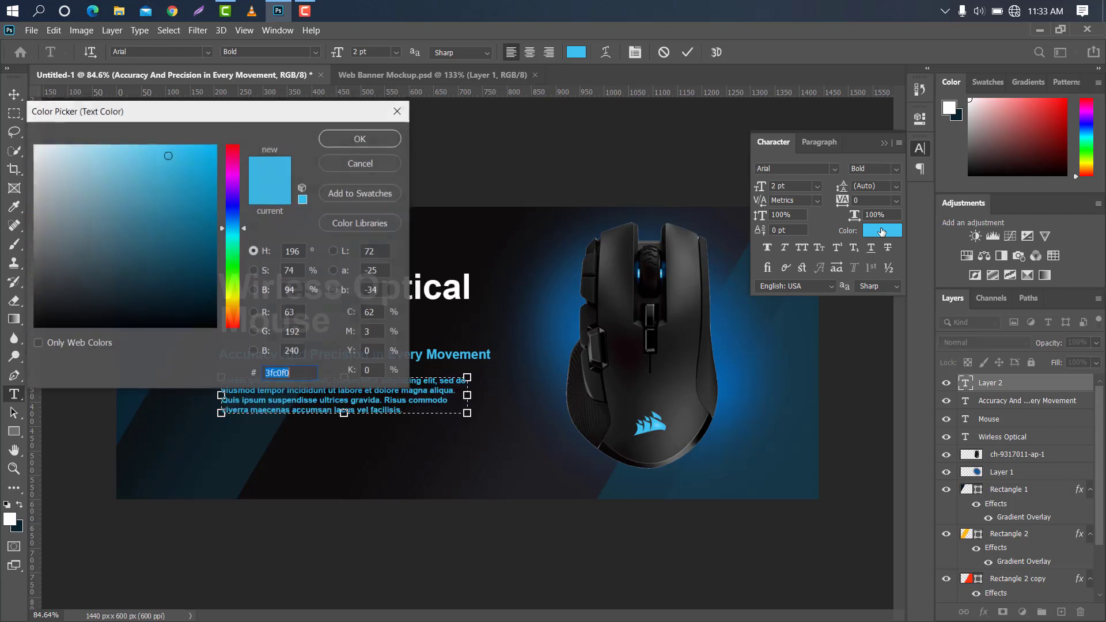
pyautogui.moveTo(87, 167); pyautogui.dragTo(33, 144)
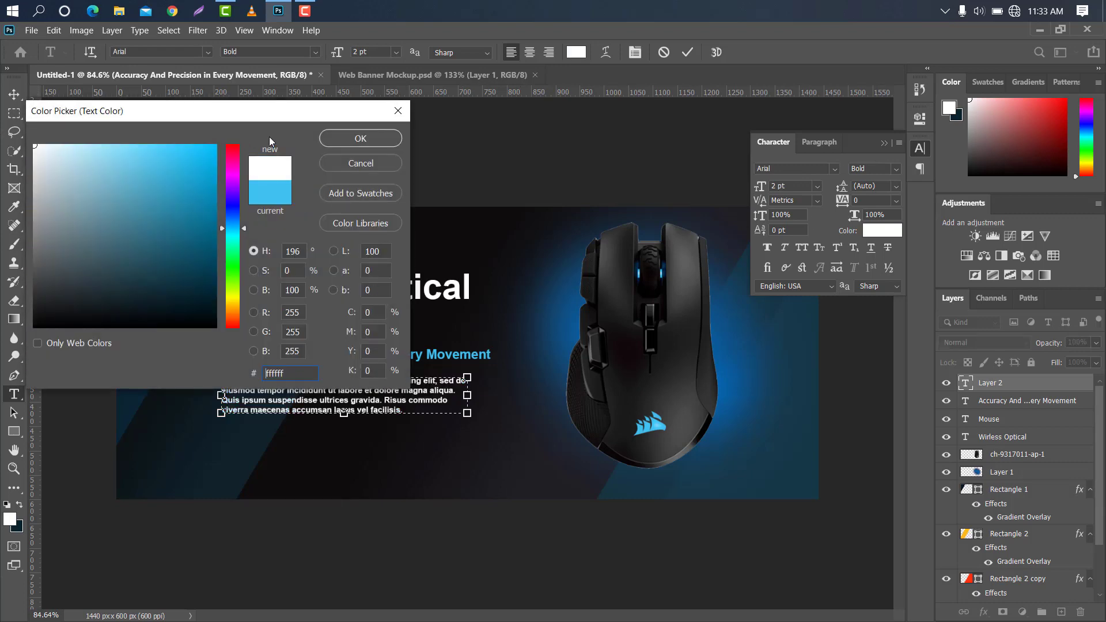
pyautogui.click(361, 138)
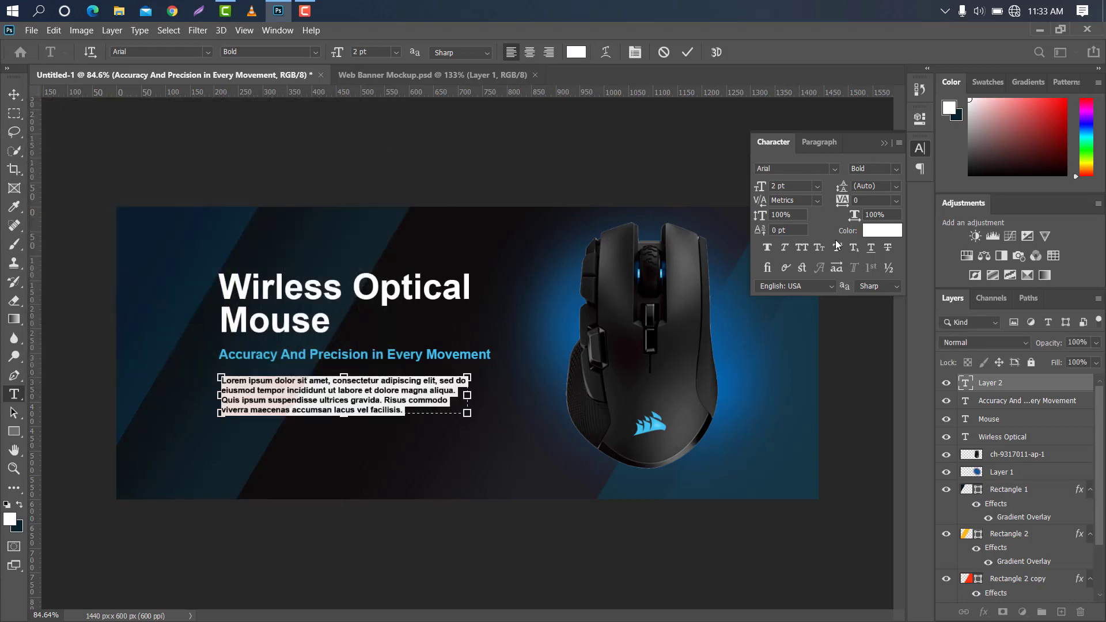
pyautogui.click(883, 143)
pyautogui.click(14, 94)
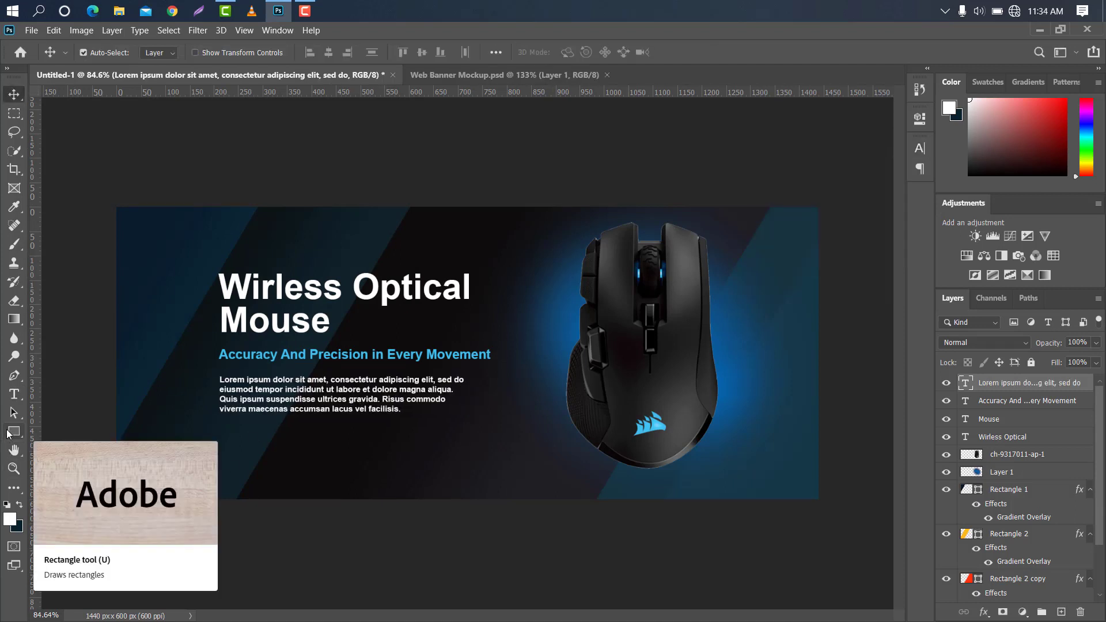
# Draw a rectangle of about 215 x 57 px below the paragraph and round its corners to 12 px
pyautogui.click(9, 434)
pyautogui.click(54, 431)
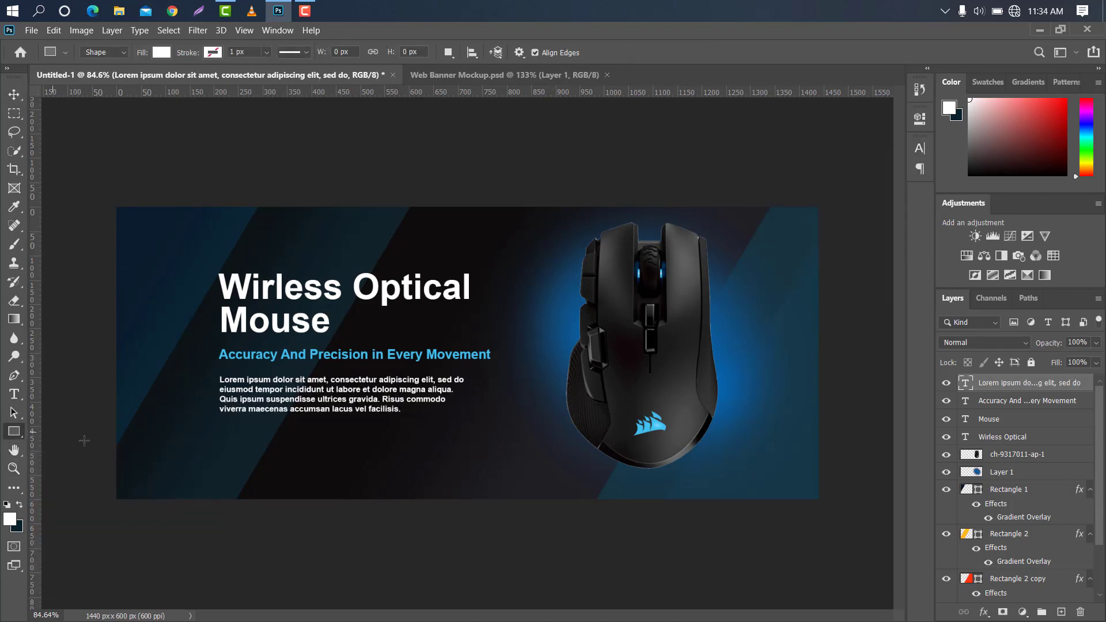
pyautogui.moveTo(221, 436); pyautogui.dragTo(326, 463)
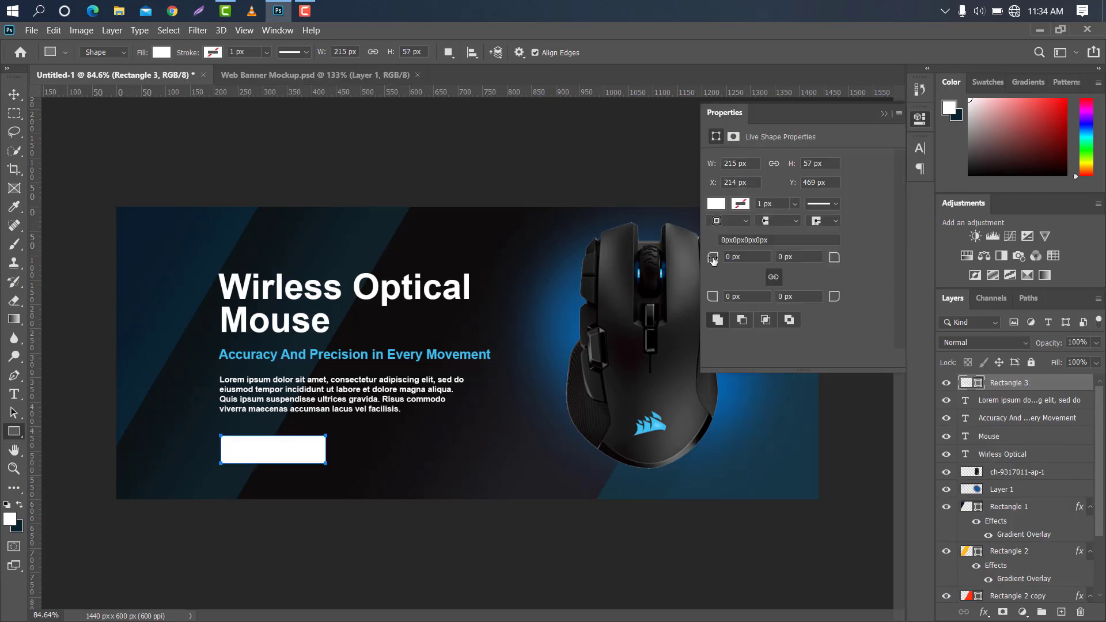
pyautogui.moveTo(713, 260); pyautogui.dragTo(717, 261)
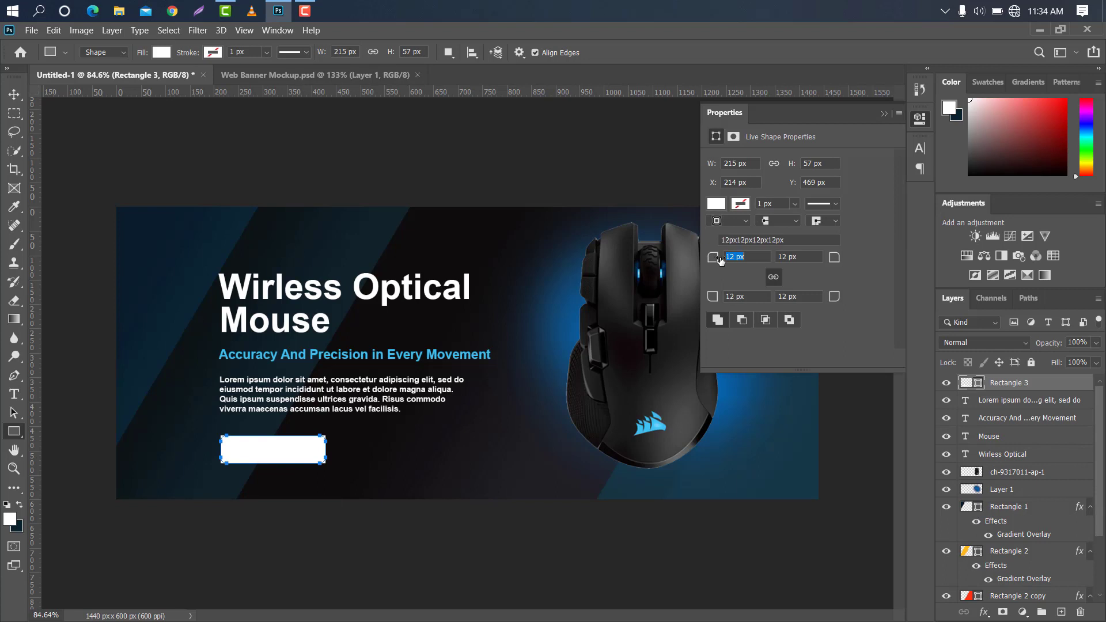
pyautogui.click(885, 116)
# Fill the rounded rectangle with light blue 3fc0f0 sampled from the tagline and nudge it slightly into alignment with the text
pyautogui.press('v')
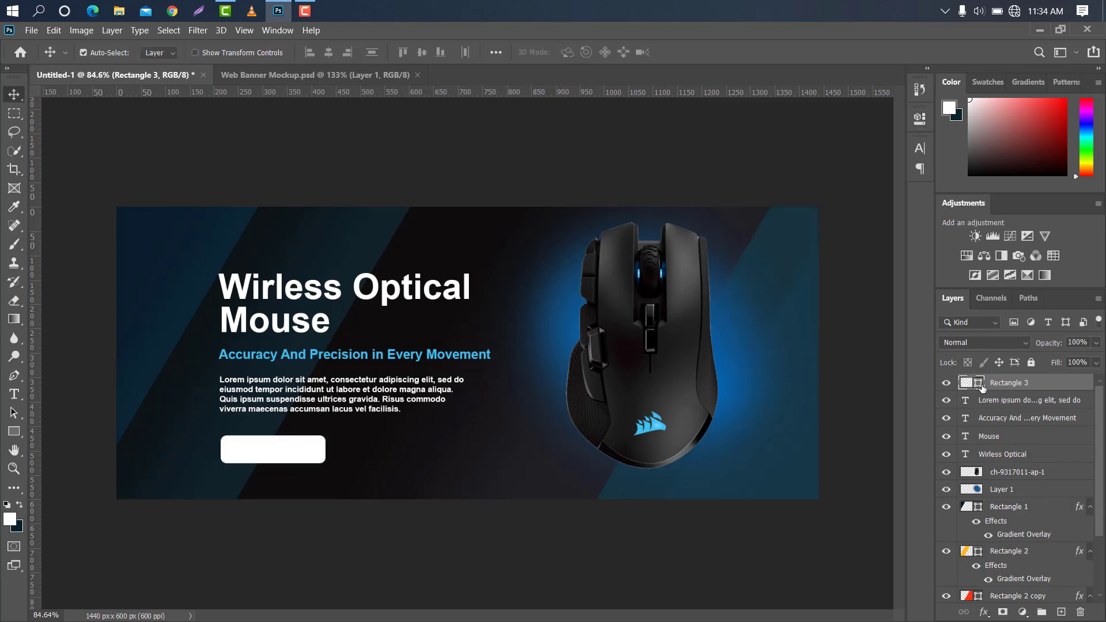
pyautogui.doubleClick(981, 385)
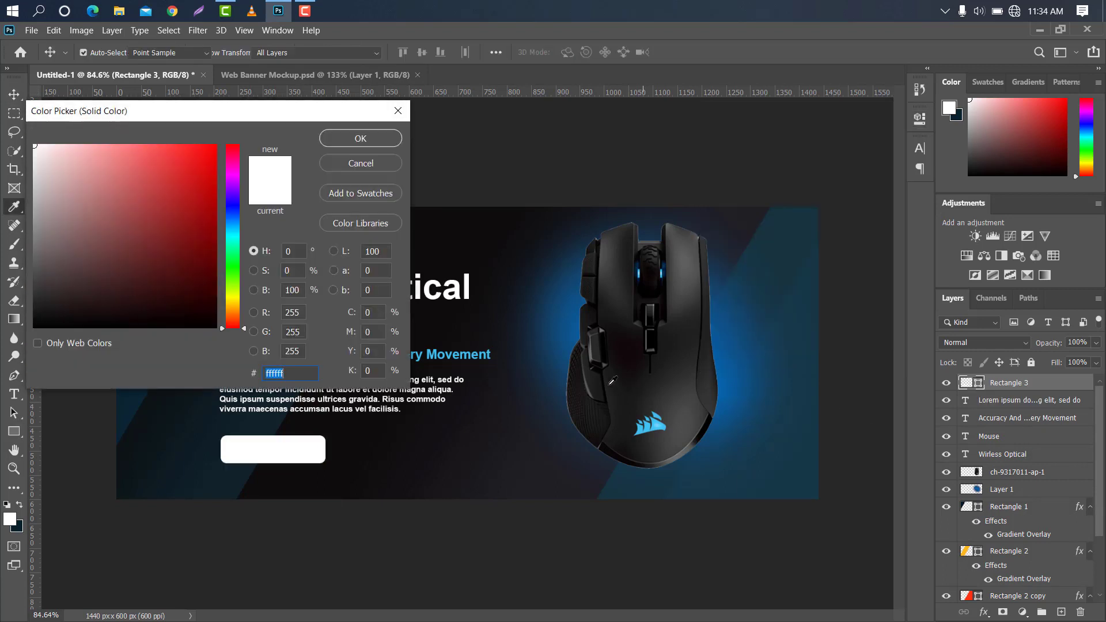
pyautogui.click(449, 353)
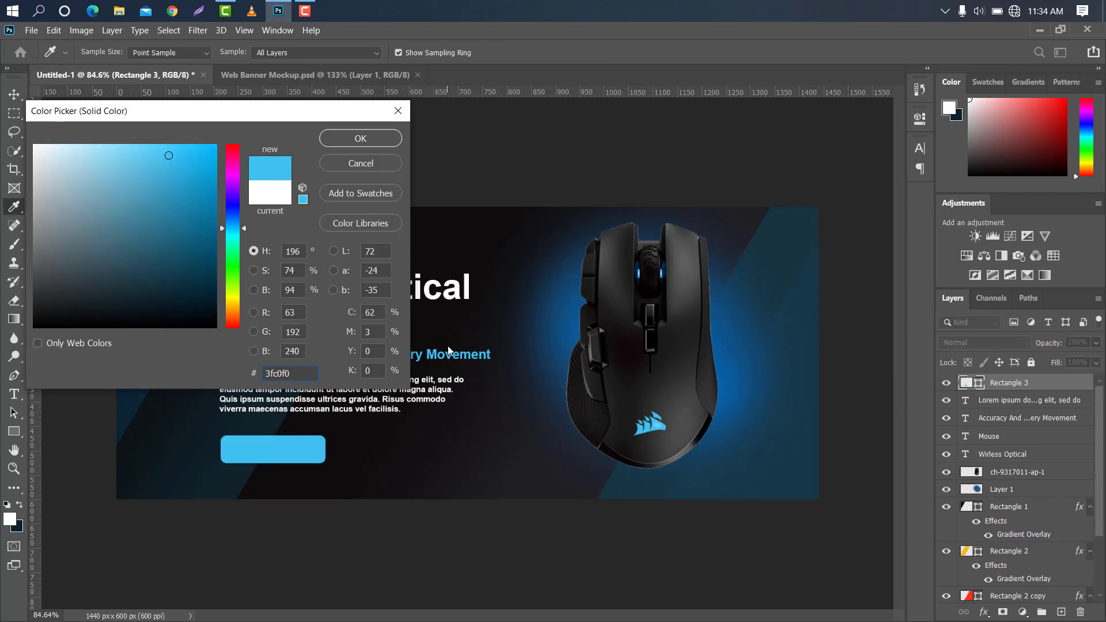
pyautogui.click(360, 138)
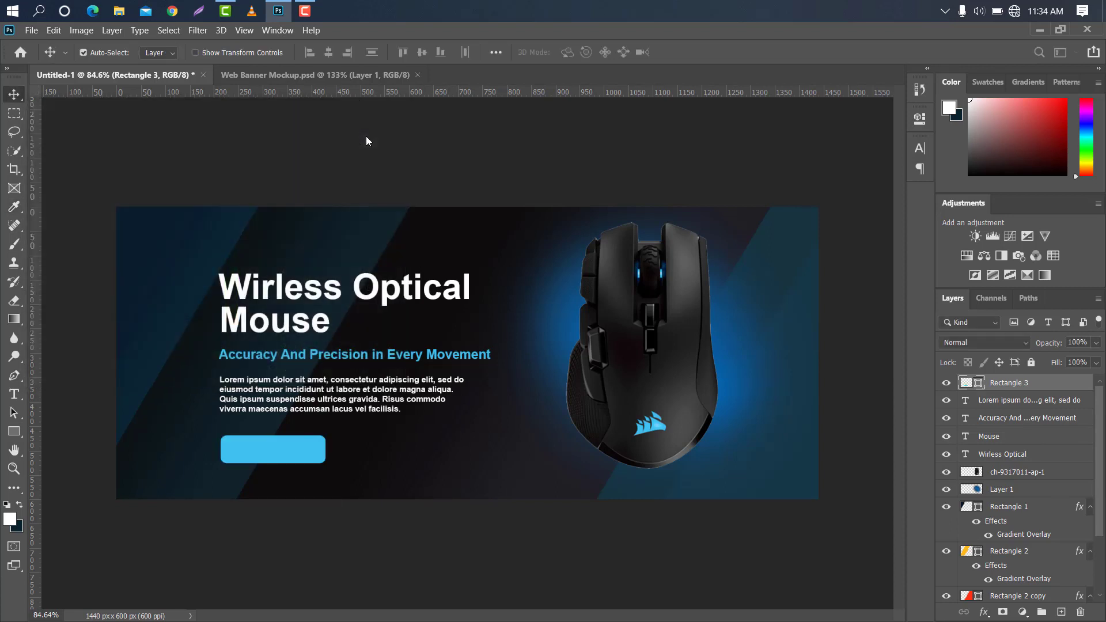
pyautogui.moveTo(256, 453); pyautogui.dragTo(254, 452)
# Add a white 2 pt Arial Bold text reading "Enter" beside the blue button
pyautogui.press('t')
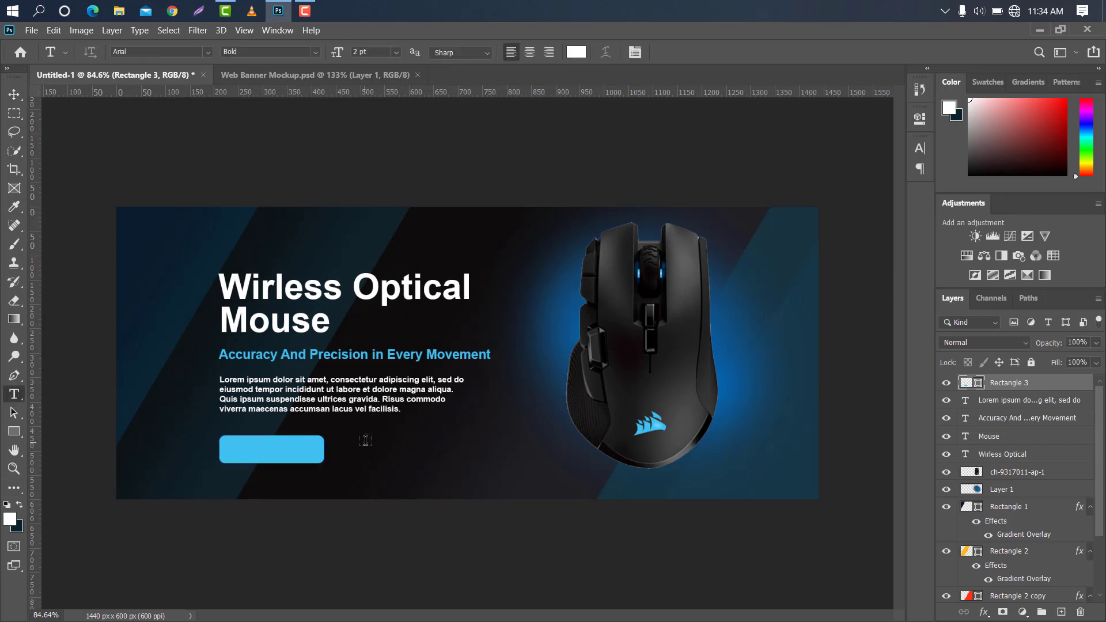
pyautogui.click(365, 441)
pyautogui.press('BackSpace')
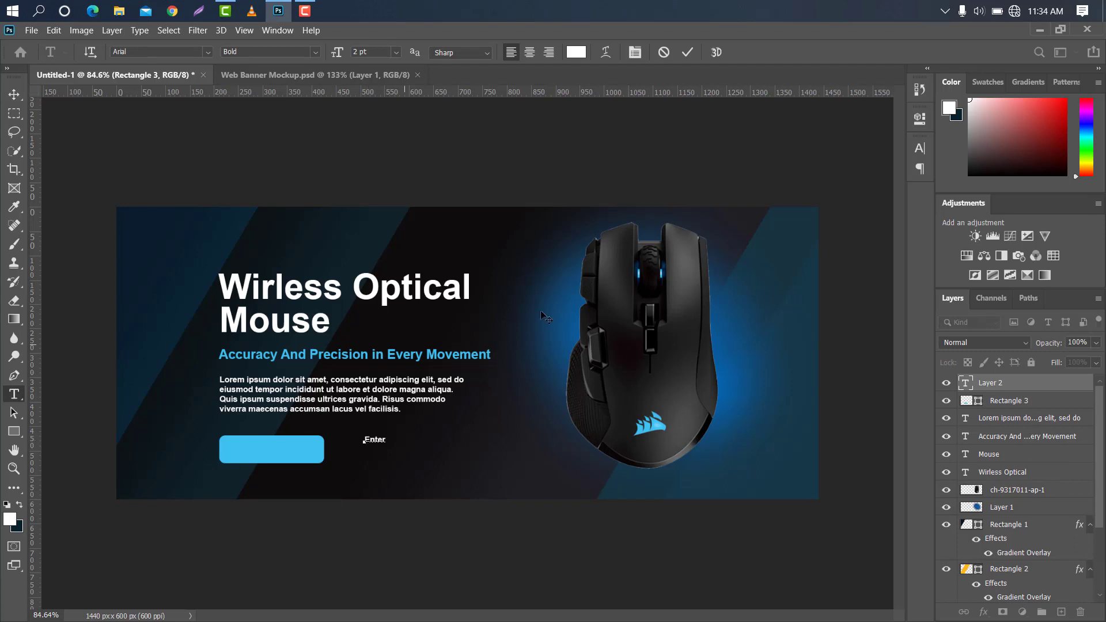
pyautogui.write('Enter')
# Enlarge the "Enter" label and place it on the blue button, centered at about X 310, Y 498 px
pyautogui.hotkey('ctrl', 't')
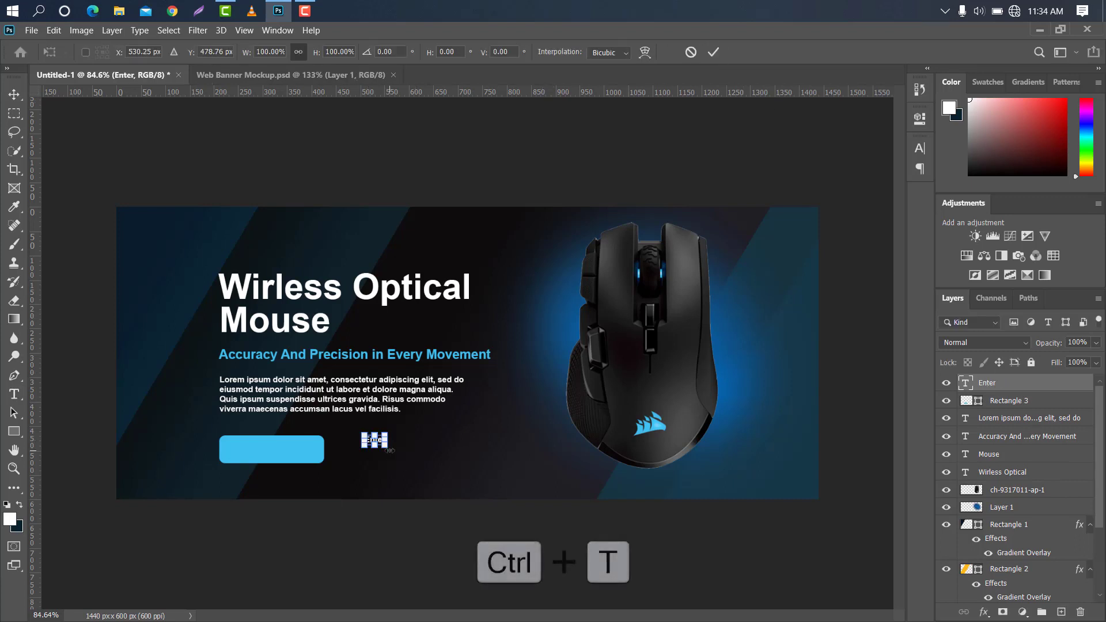
pyautogui.moveTo(392, 438); pyautogui.dragTo(269, 447)
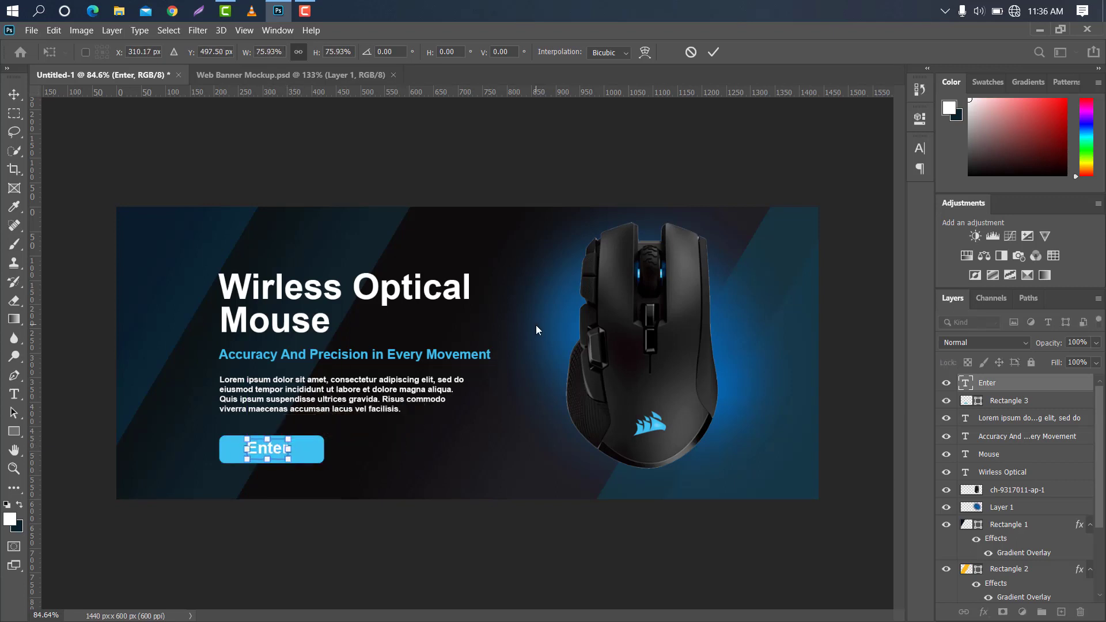
pyautogui.click(712, 56)
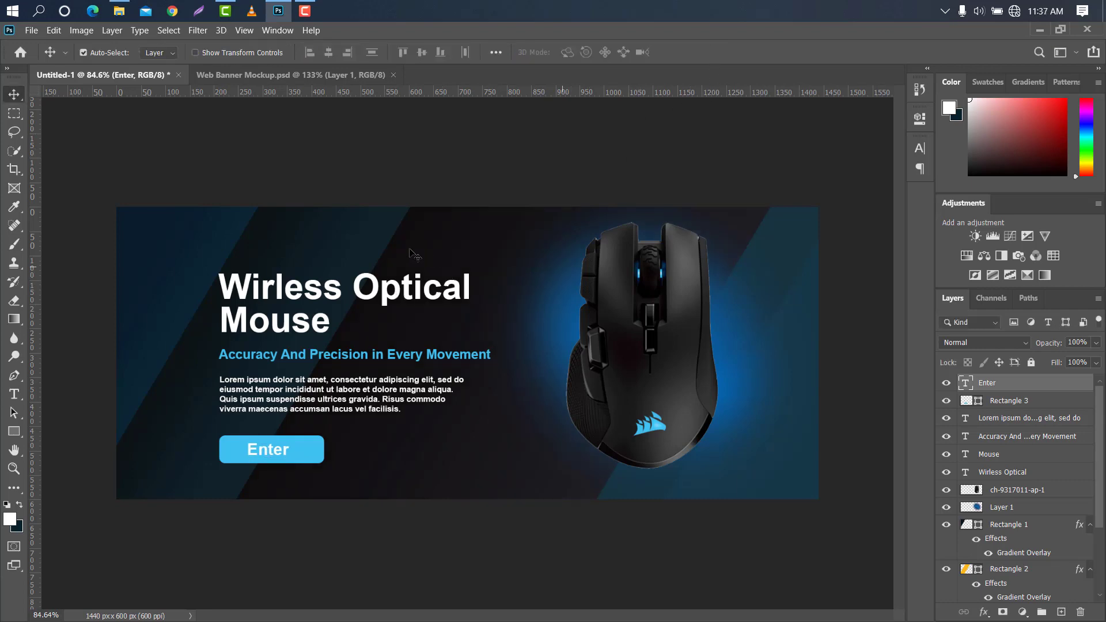
# Place Daco_1256437.png from the Downloads folder into the banner as a small logo above the heading
pyautogui.click(119, 11)
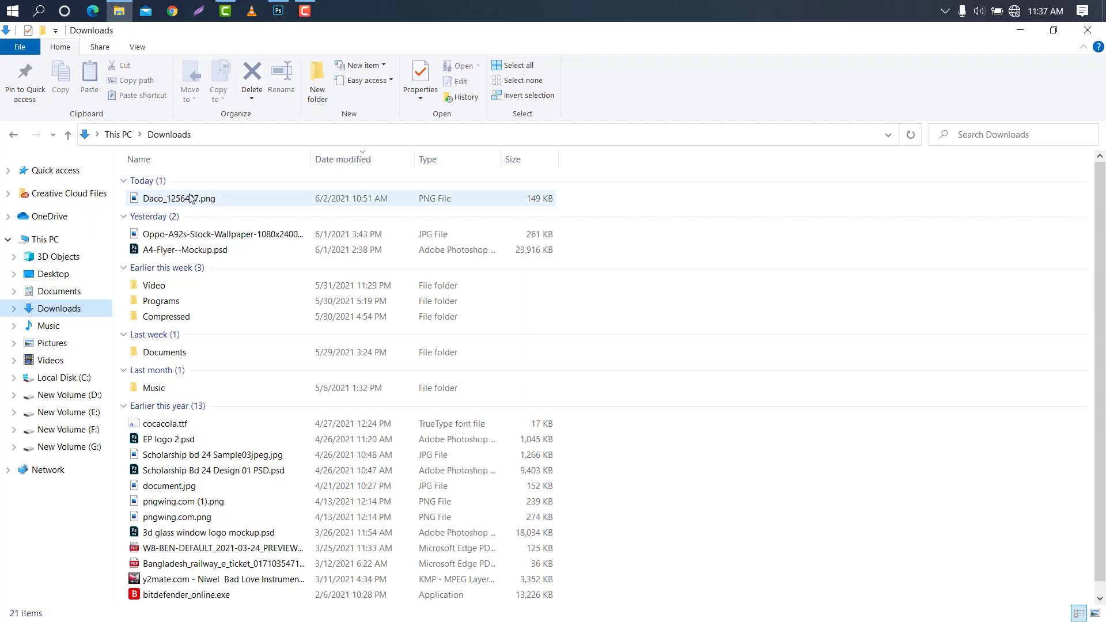
pyautogui.moveTo(185, 198); pyautogui.dragTo(343, 222)
pyautogui.moveTo(618, 353); pyautogui.dragTo(262, 231)
pyautogui.click(696, 52)
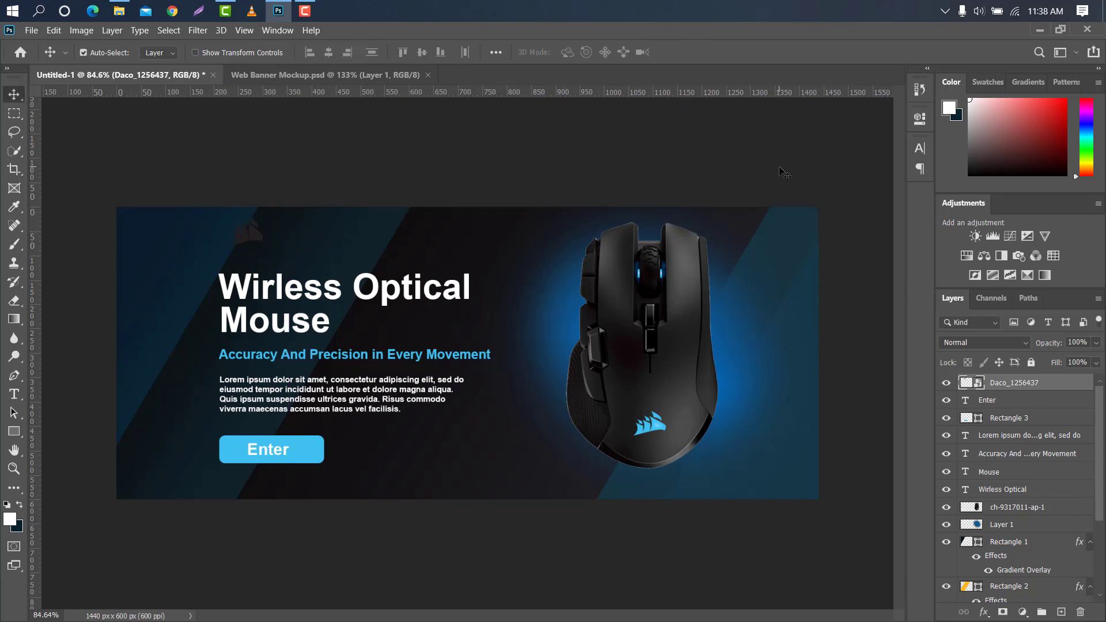
# Add a color overlay to the placed logo, using the light blue sampled from the "Enter" button
pyautogui.doubleClick(1062, 382)
pyautogui.click(488, 288)
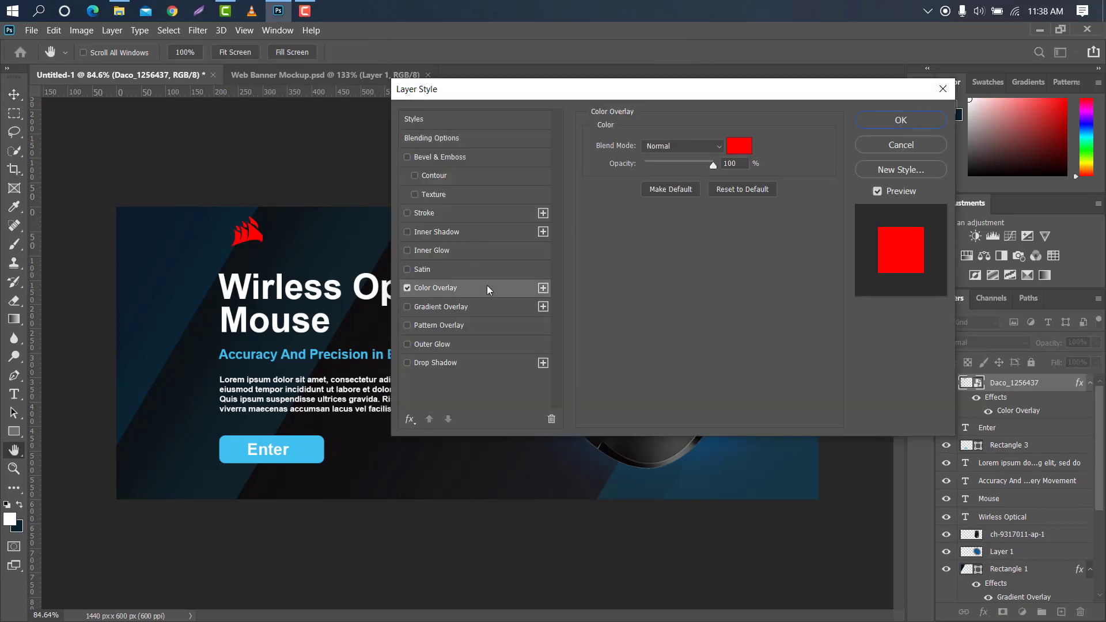
pyautogui.click(739, 147)
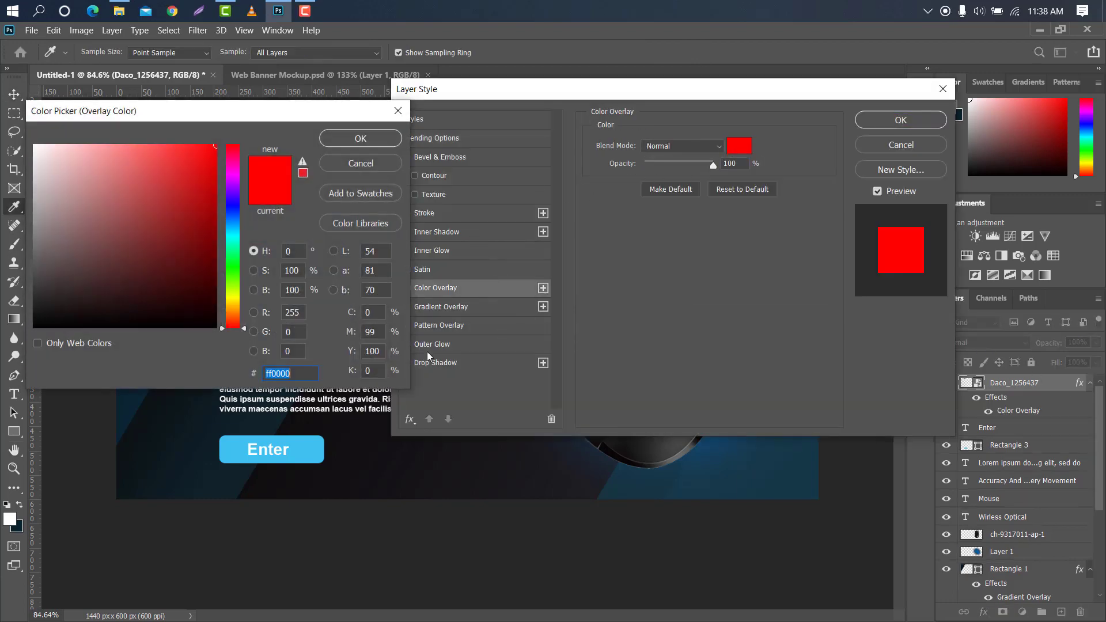
pyautogui.click(309, 451)
pyautogui.click(361, 138)
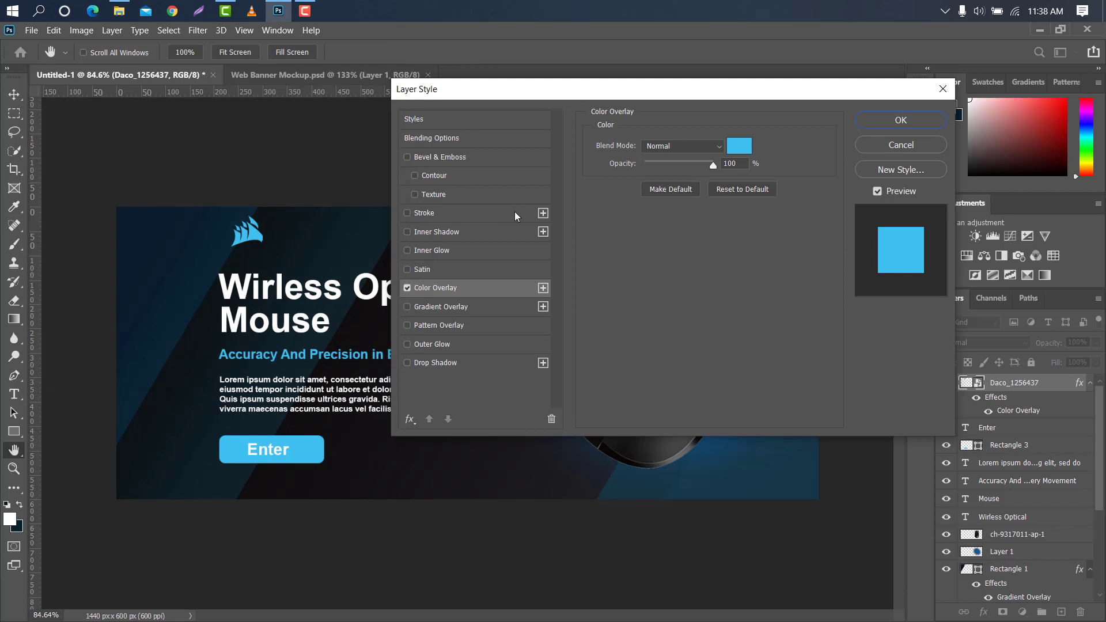
# Add a 2 px inside stroke to the logo in light blue 3fc0f0 sampled from the "Enter" button
pyautogui.click(451, 212)
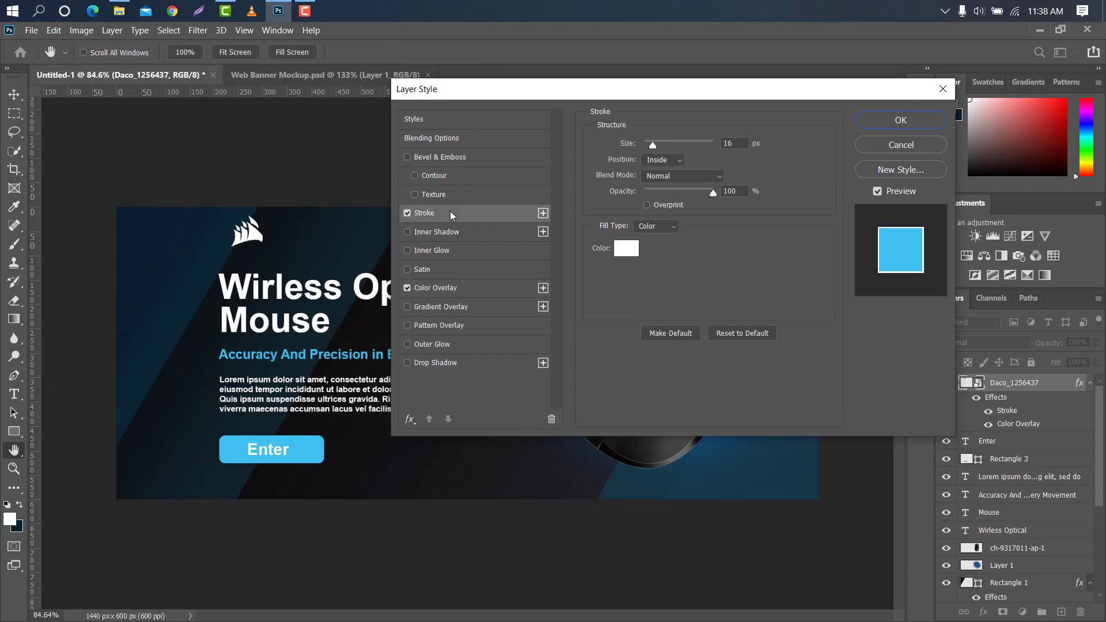
pyautogui.moveTo(651, 146); pyautogui.dragTo(645, 147)
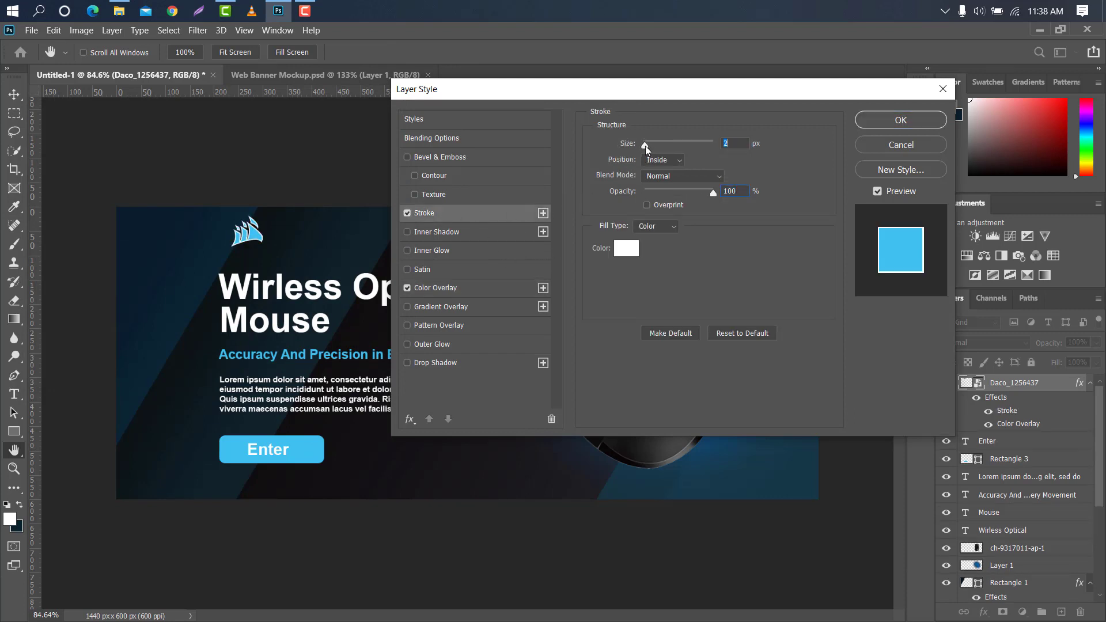
pyautogui.click(626, 248)
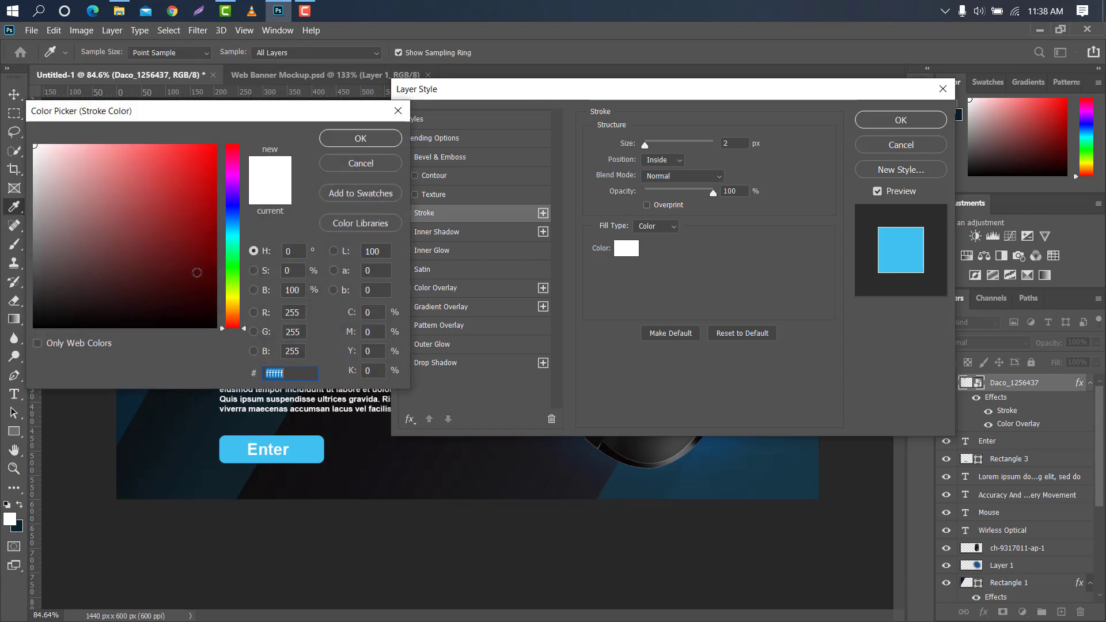
pyautogui.click(313, 442)
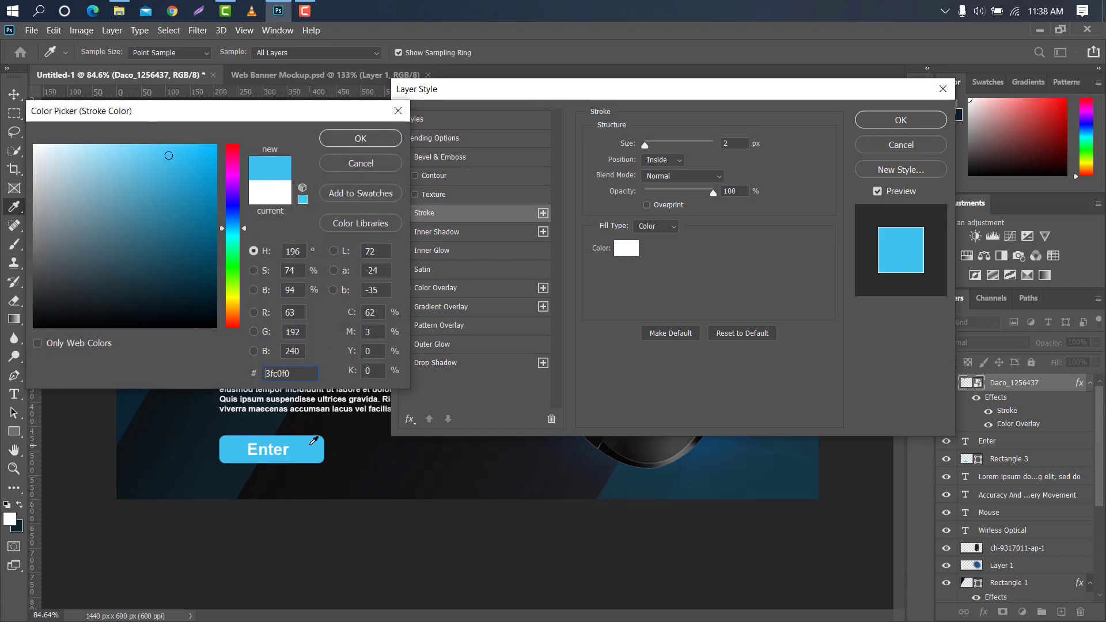
pyautogui.click(360, 138)
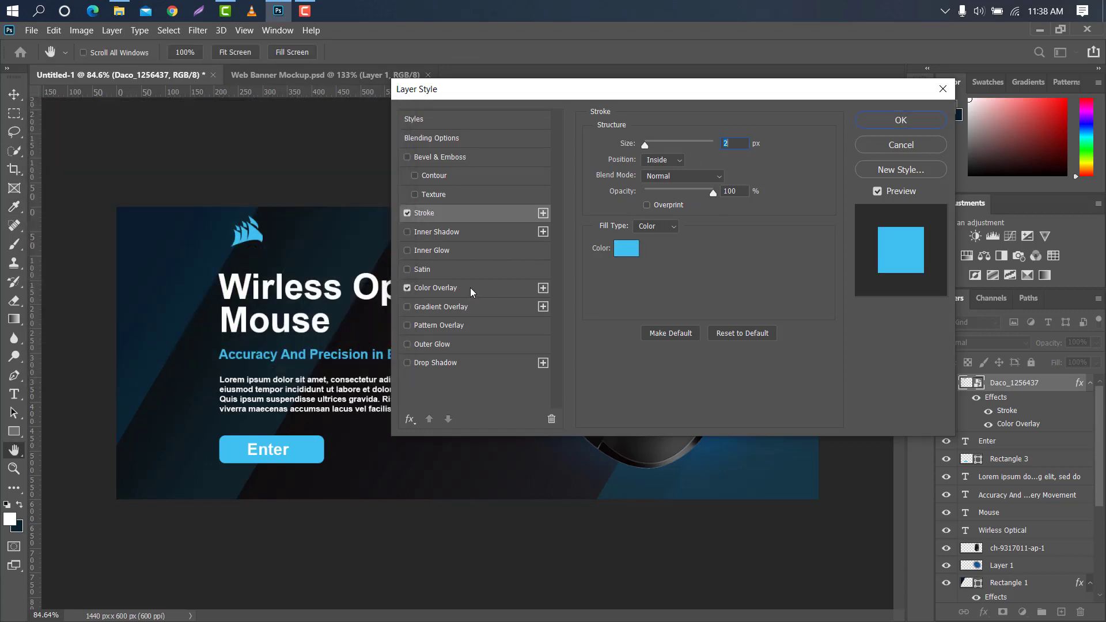
# Change the logo's color overlay to white and move the logo into line with the heading's left edge
pyautogui.click(468, 288)
pyautogui.click(743, 151)
pyautogui.moveTo(47, 162); pyautogui.dragTo(30, 142)
pyautogui.click(360, 138)
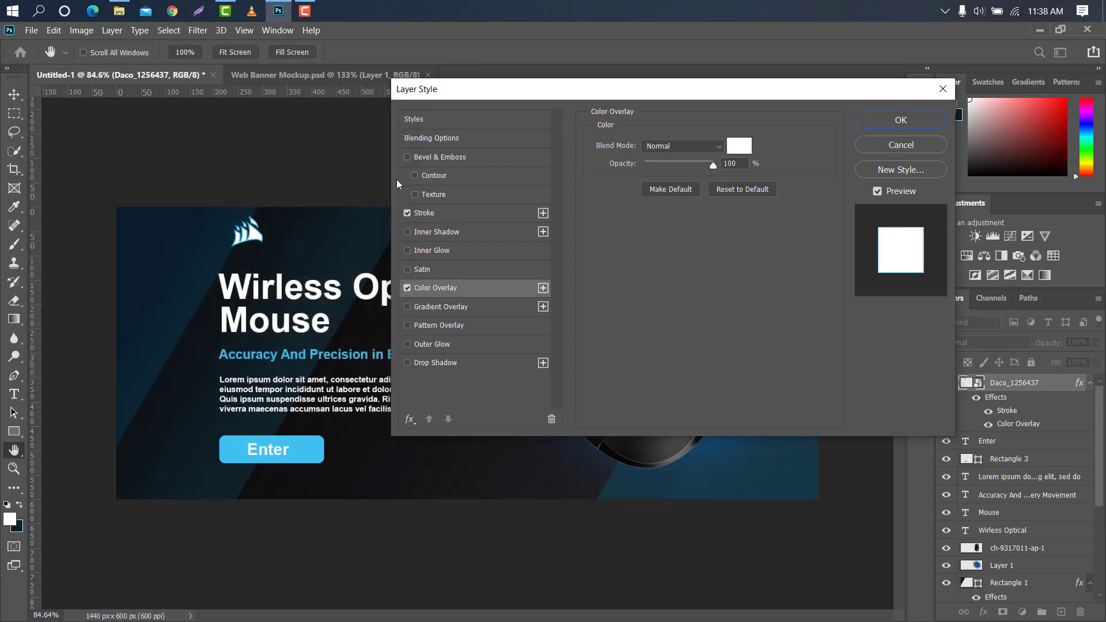
pyautogui.moveTo(250, 232); pyautogui.dragTo(238, 238)
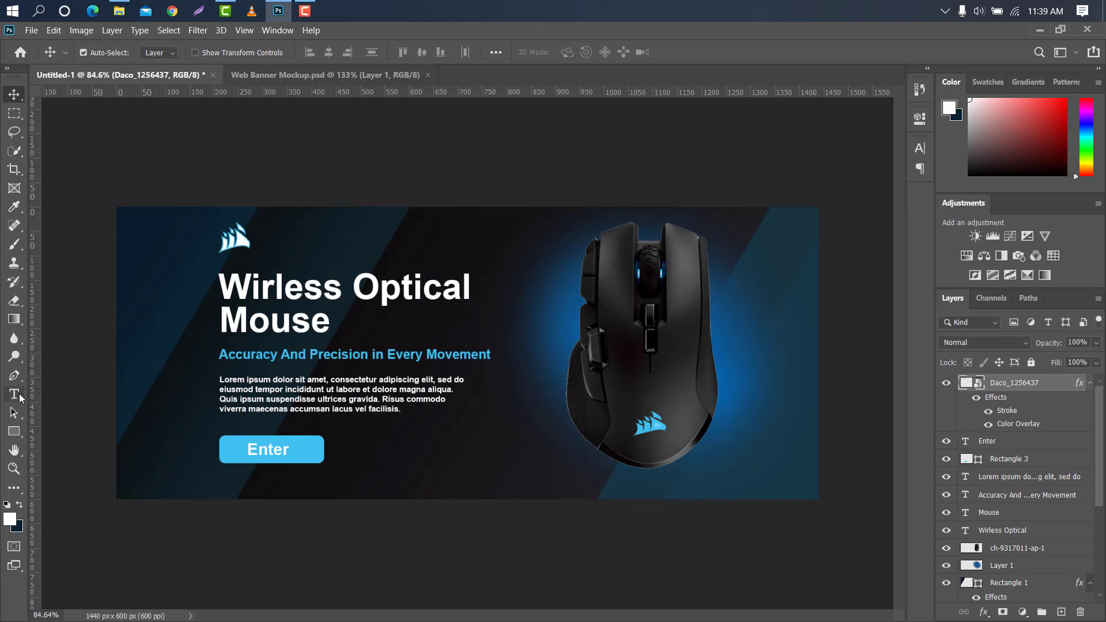
# Add a white 2 pt Arial Bold text reading "CORSIAR" between the logo and the heading
pyautogui.click(19, 396)
pyautogui.click(222, 263)
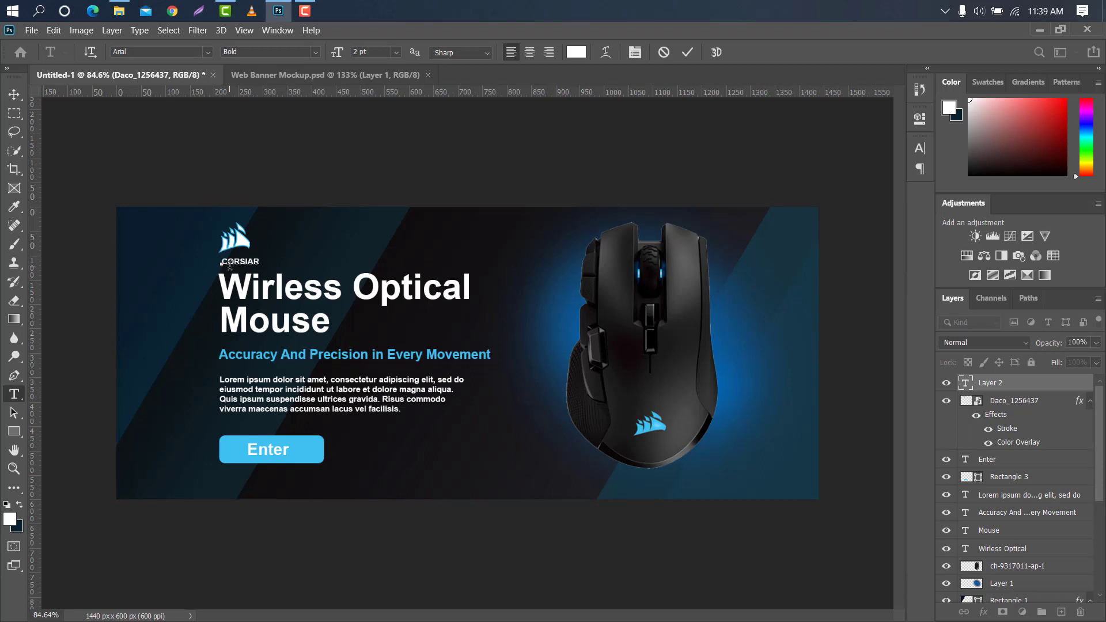
pyautogui.write('CORSIAR')
pyautogui.click(687, 51)
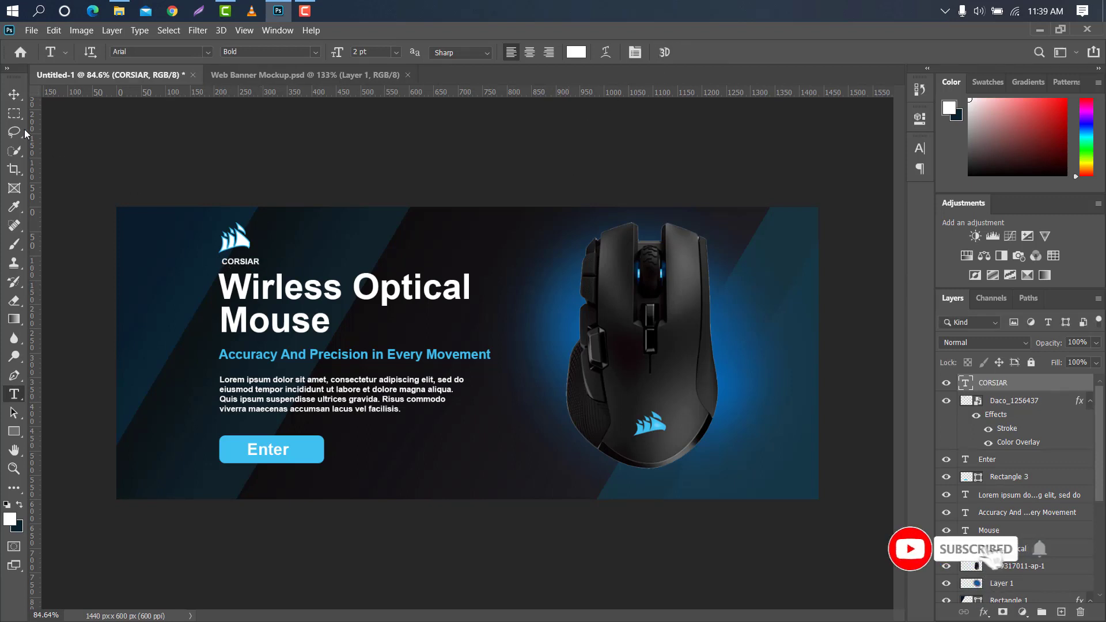
# Enlarge the "CORSIAR" text and align it under the logo with the heading's left edge
pyautogui.press('v')
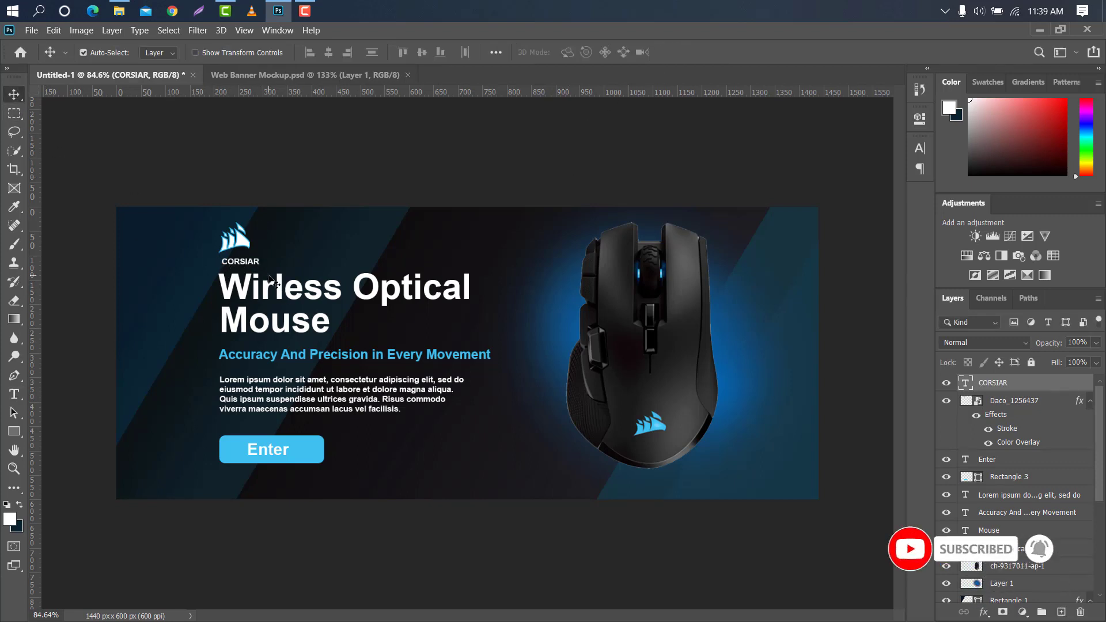
pyautogui.hotkey('ctrl', 't')
pyautogui.moveTo(261, 261); pyautogui.dragTo(279, 260)
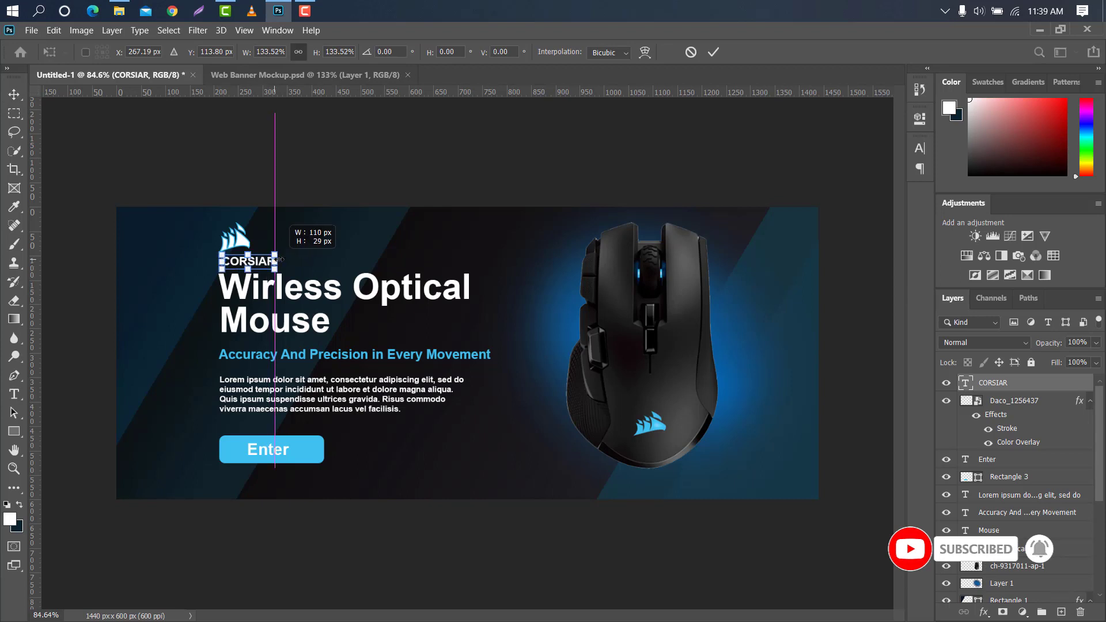
pyautogui.press('Return')
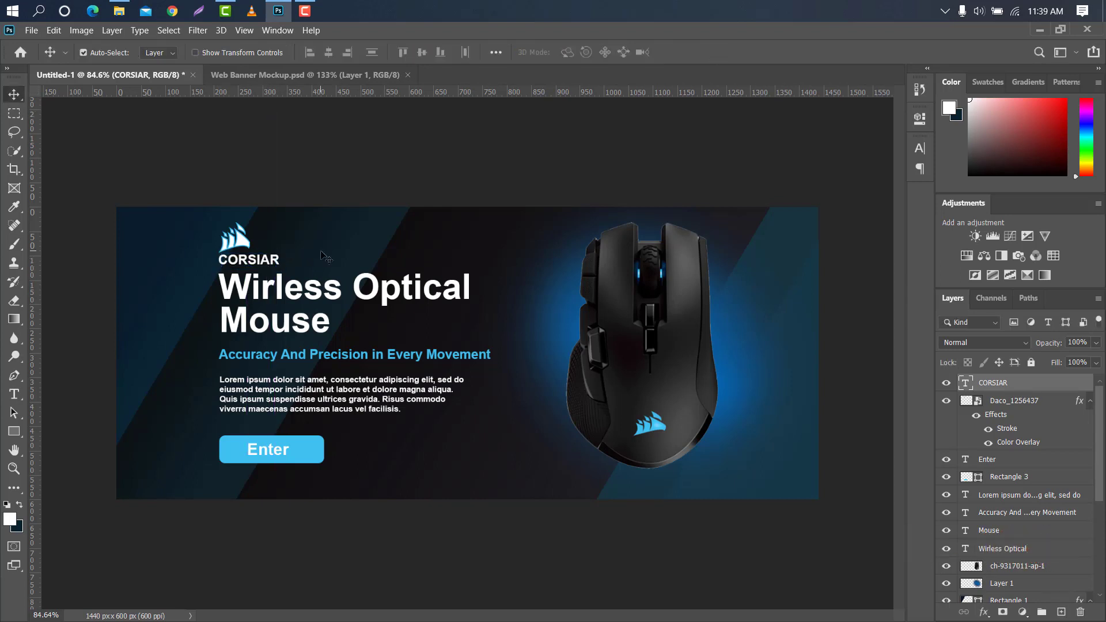
pyautogui.moveTo(247, 265); pyautogui.dragTo(245, 266)
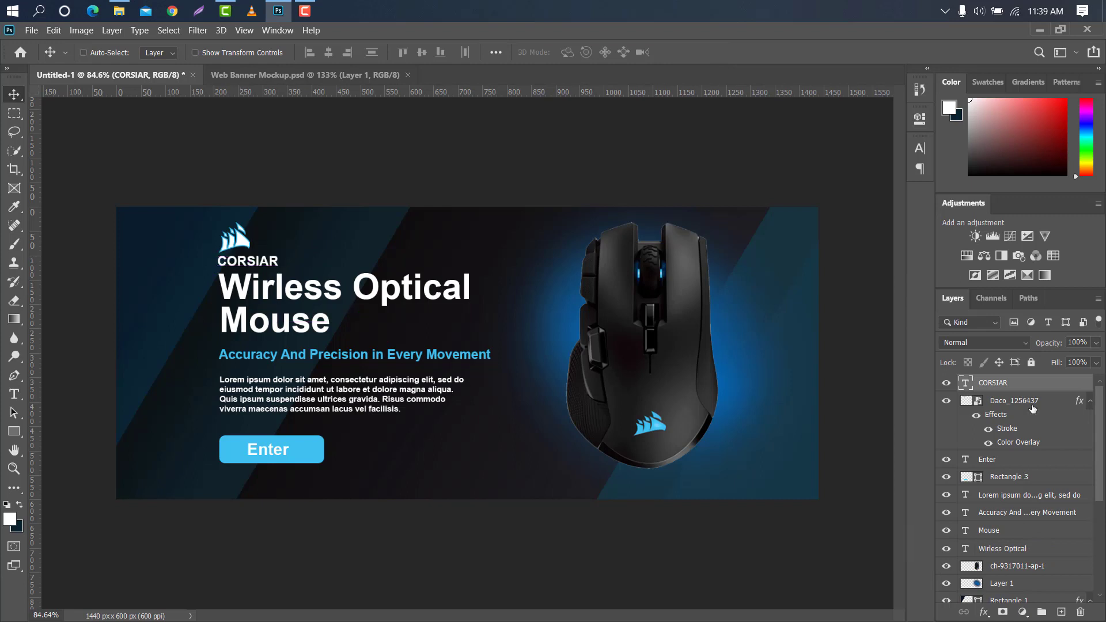
# Move the logo, brand name, heading, tagline, paragraph and button together so they center at about X 471, Y 300 px
pyautogui.click(1022, 459)
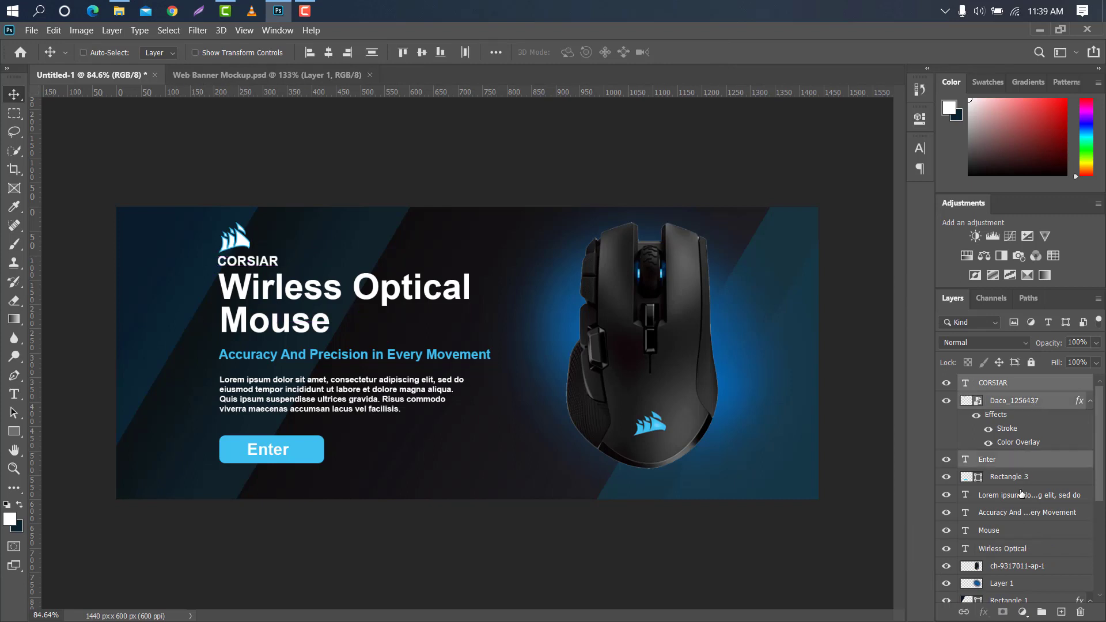
pyautogui.scroll(-1, 1022, 459)
pyautogui.keyDown('ctrl'); pyautogui.click(1021, 478); pyautogui.keyUp('ctrl')
pyautogui.keyDown('ctrl'); pyautogui.click(1020, 495); pyautogui.keyUp('ctrl')
pyautogui.keyDown('ctrl'); pyautogui.click(1011, 513); pyautogui.keyUp('ctrl')
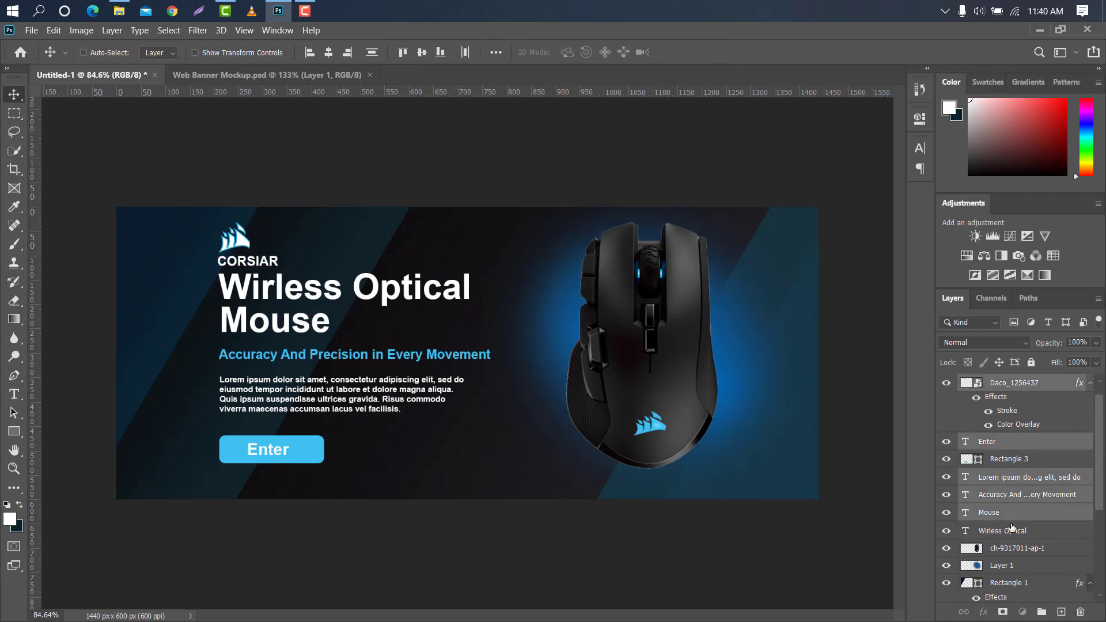
pyautogui.keyDown('ctrl'); pyautogui.click(1014, 527); pyautogui.keyUp('ctrl')
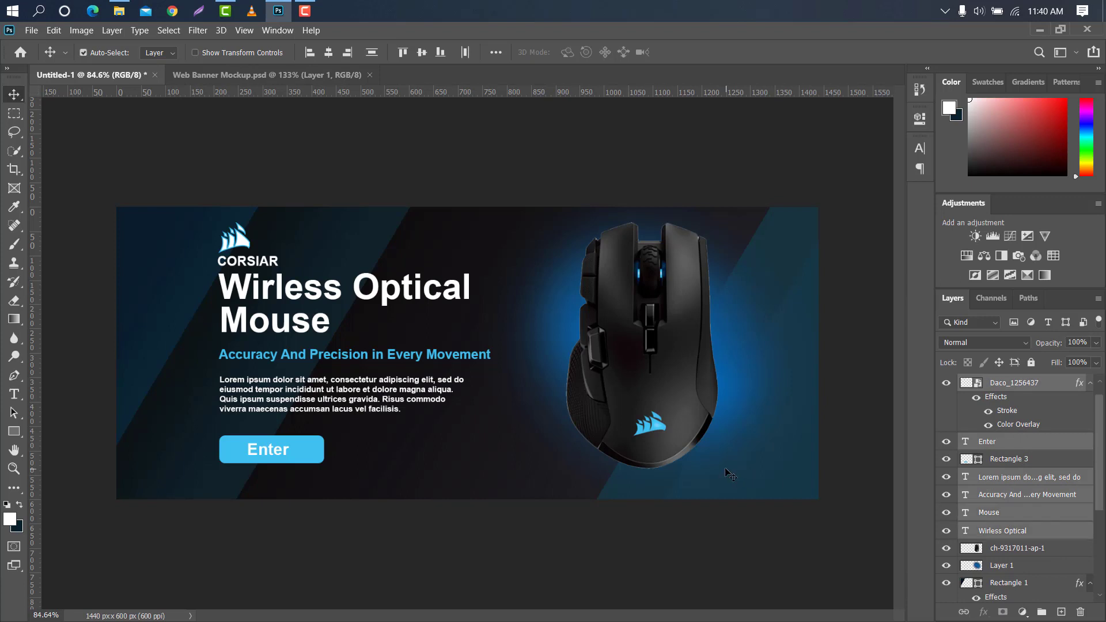
pyautogui.hotkey('ctrl', 't')
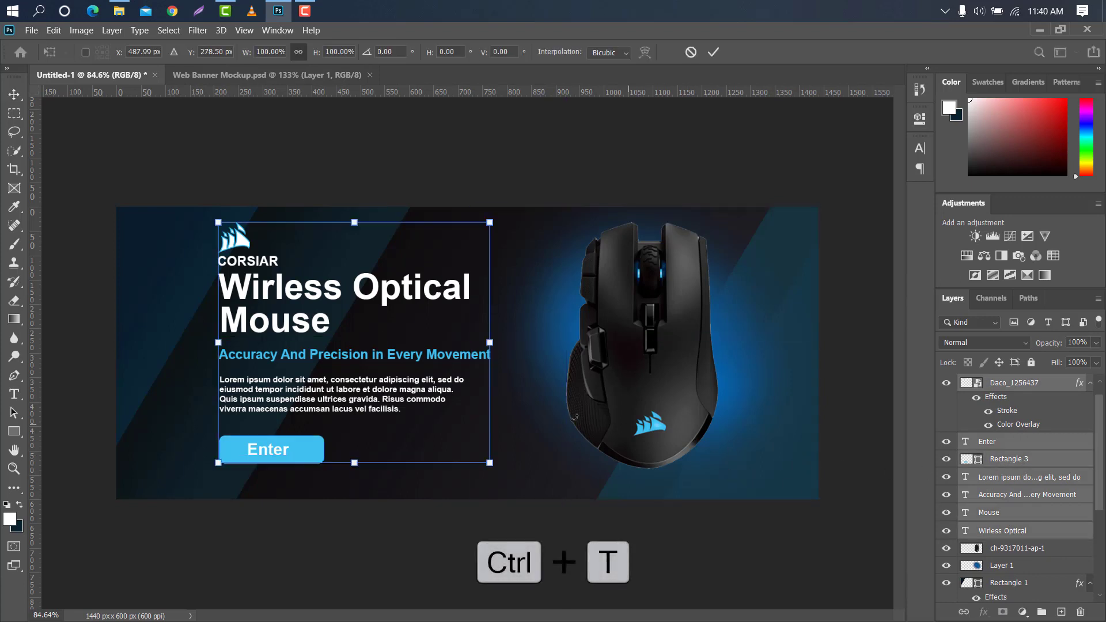
pyautogui.moveTo(429, 308); pyautogui.dragTo(404, 311)
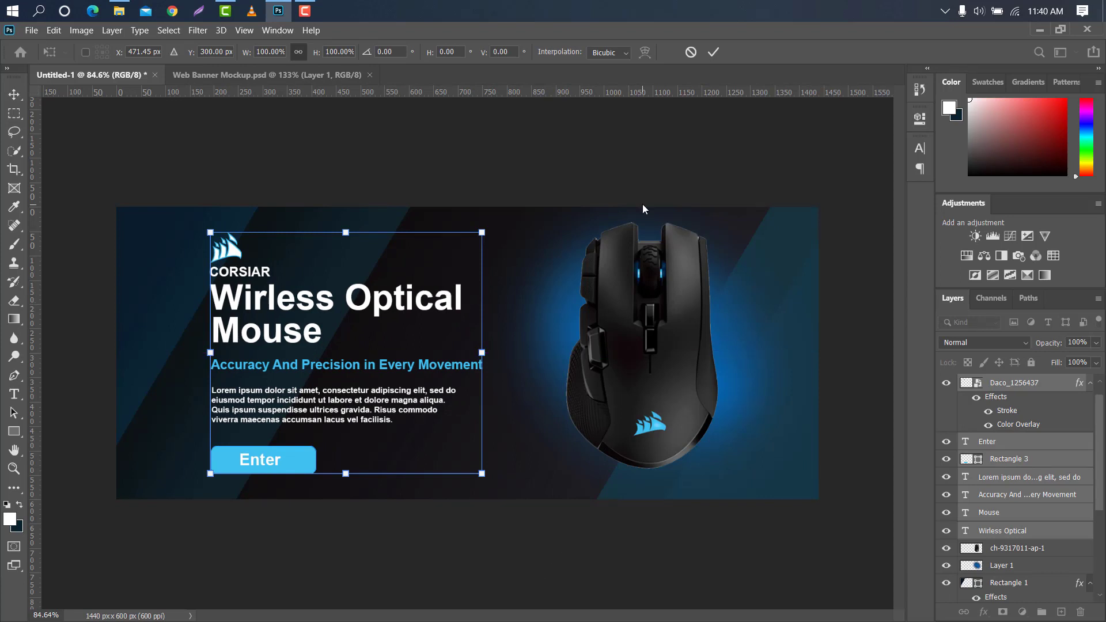
pyautogui.click(714, 53)
pyautogui.click(1066, 388)
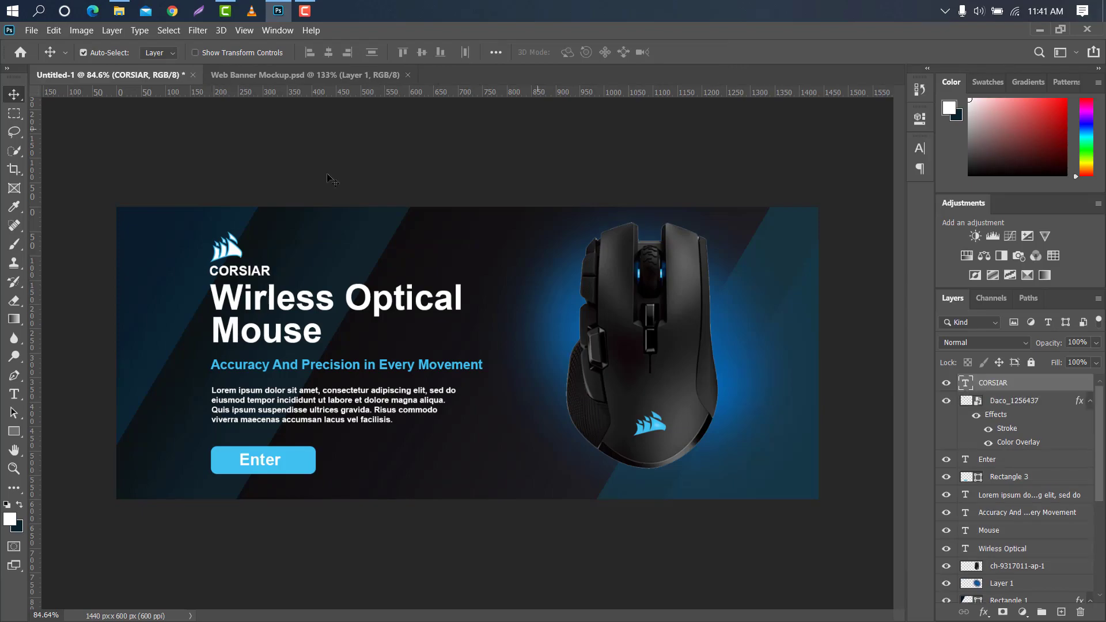
# Place the Facebook, Twitter and pngegg (1).png Instagram icons from the Icon folder, positioning the Instagram icon over the banner's left part
pyautogui.click(118, 11)
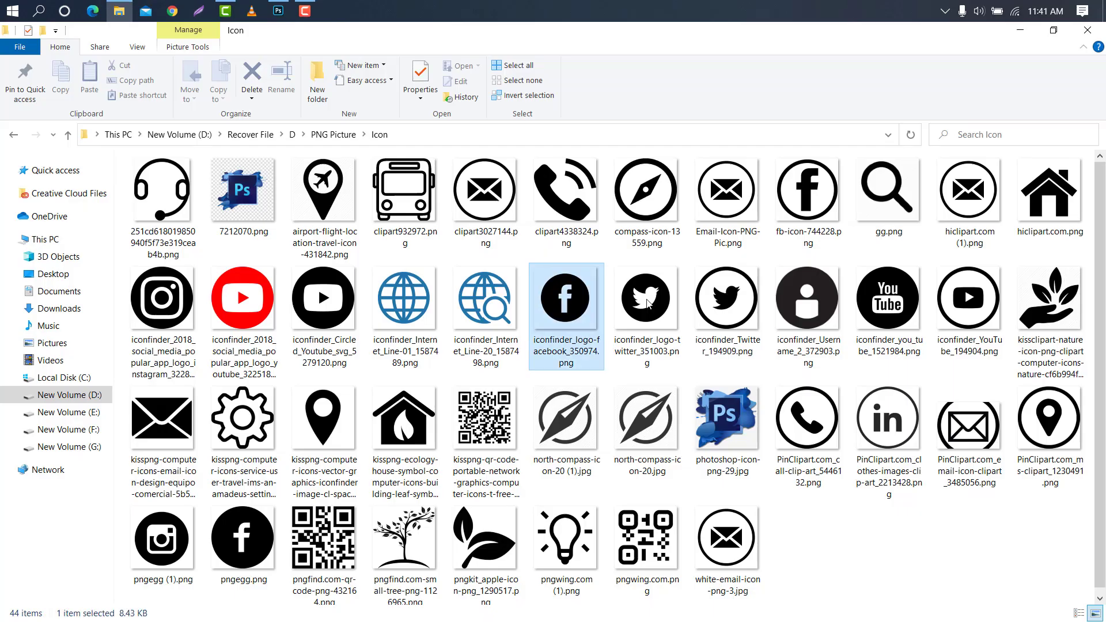
pyautogui.keyDown('ctrl'); pyautogui.click(168, 547); pyautogui.keyUp('ctrl')
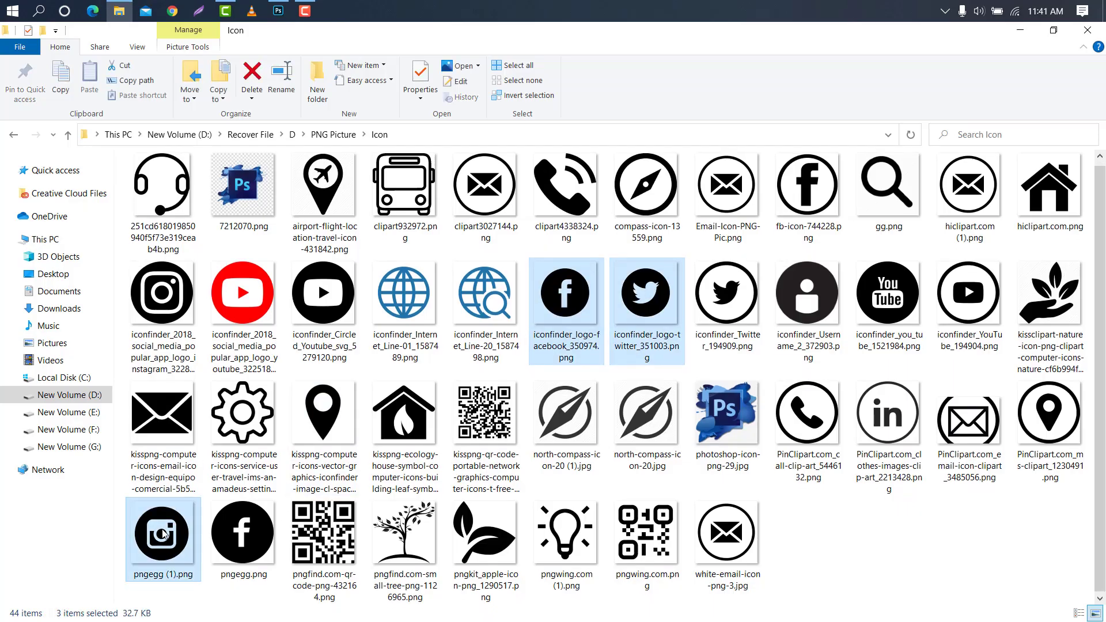
pyautogui.moveTo(165, 532); pyautogui.dragTo(496, 350)
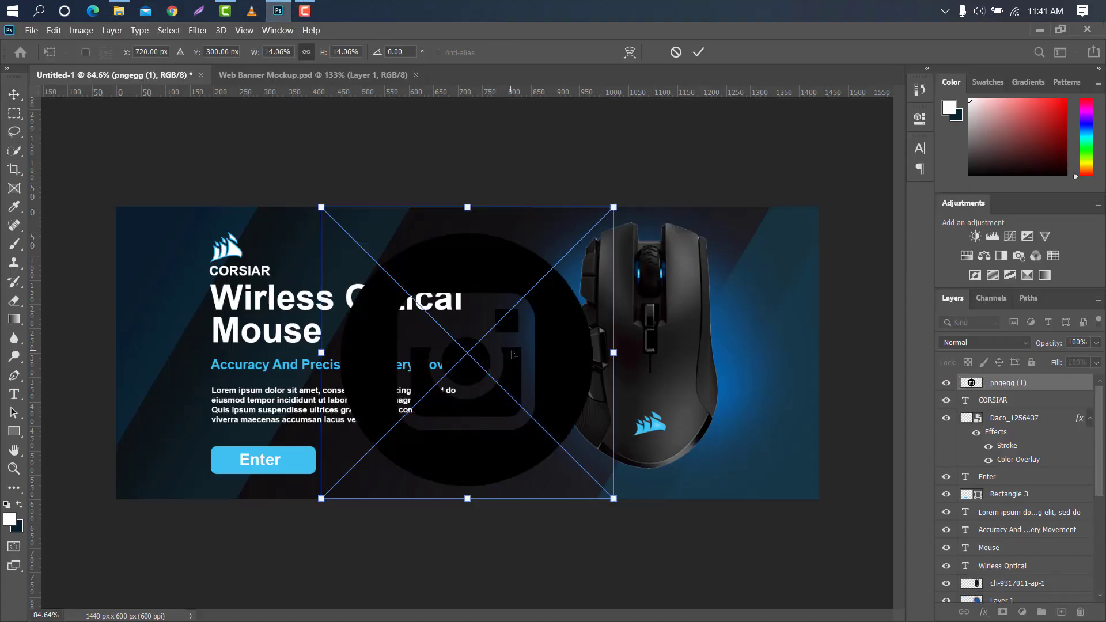
pyautogui.moveTo(599, 353); pyautogui.dragTo(391, 353)
pyautogui.click(698, 52)
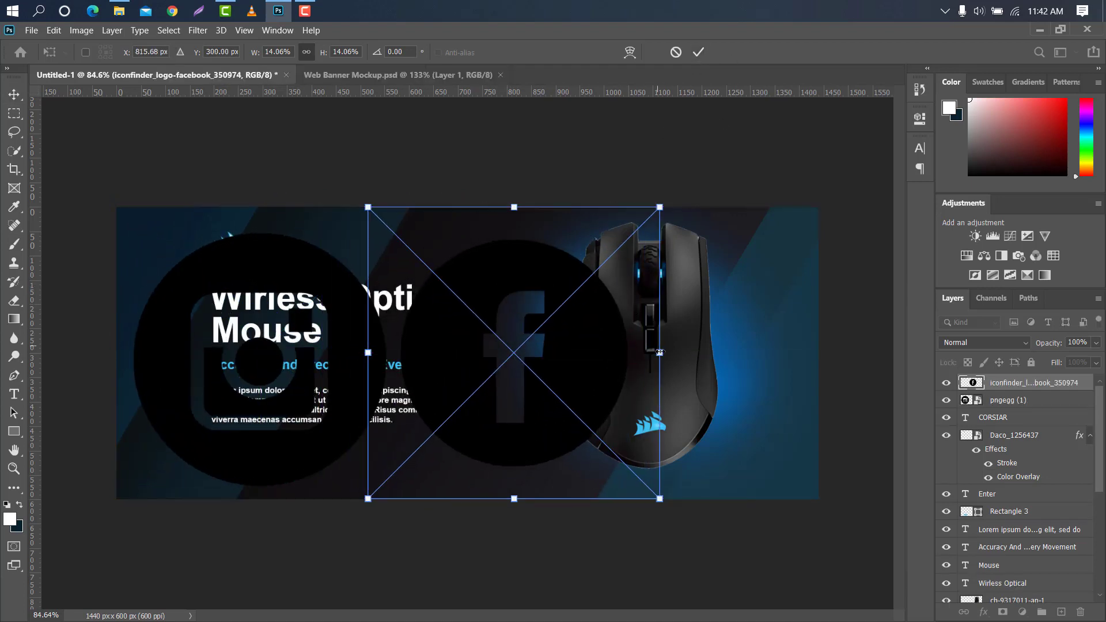
# Scale the Facebook icon to about 15.95% and position it beside the Instagram icon at about X 851, Y 316 px
pyautogui.moveTo(660, 351); pyautogui.dragTo(717, 352)
pyautogui.moveTo(613, 308); pyautogui.dragTo(602, 308)
pyautogui.moveTo(531, 178); pyautogui.dragTo(531, 195)
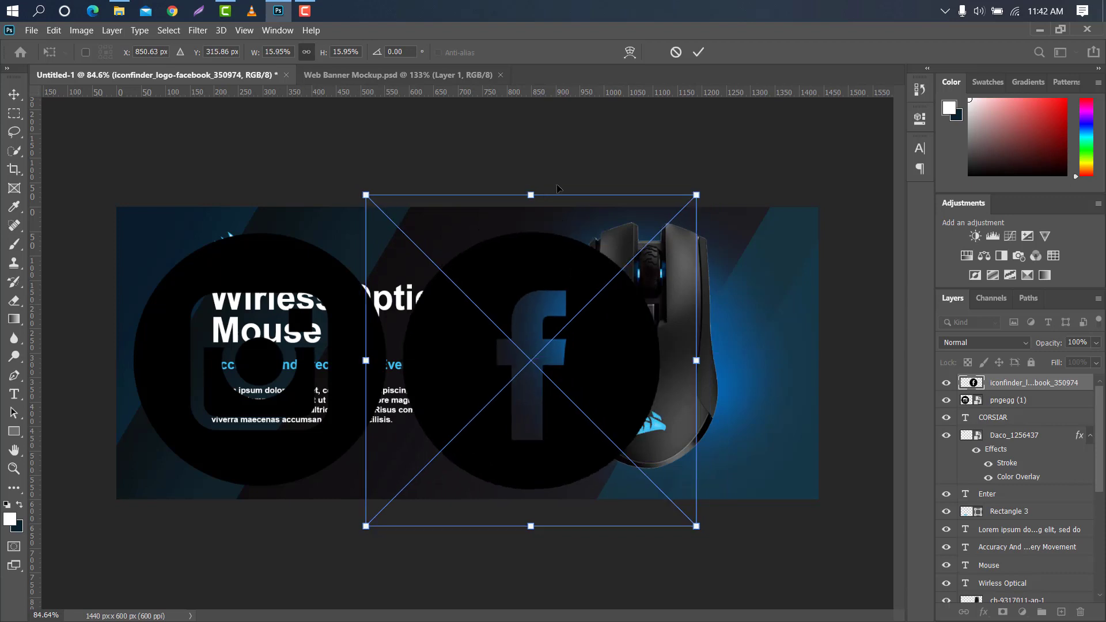
pyautogui.press('Return')
# Move the Twitter icon to the right of the Facebook icon and scale it to about 15.89% to match
pyautogui.moveTo(439, 318); pyautogui.dragTo(762, 318)
pyautogui.moveTo(792, 214); pyautogui.dragTo(793, 194)
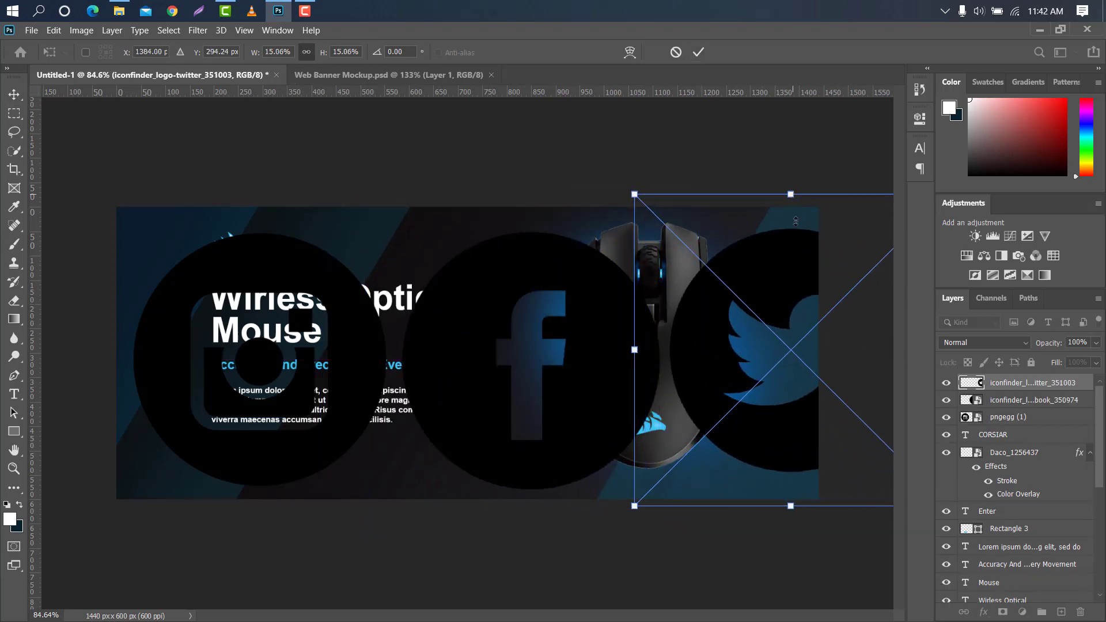
pyautogui.moveTo(794, 244); pyautogui.dragTo(794, 248)
pyautogui.moveTo(789, 197); pyautogui.dragTo(789, 180)
pyautogui.moveTo(783, 260); pyautogui.dragTo(801, 277)
pyautogui.click(698, 52)
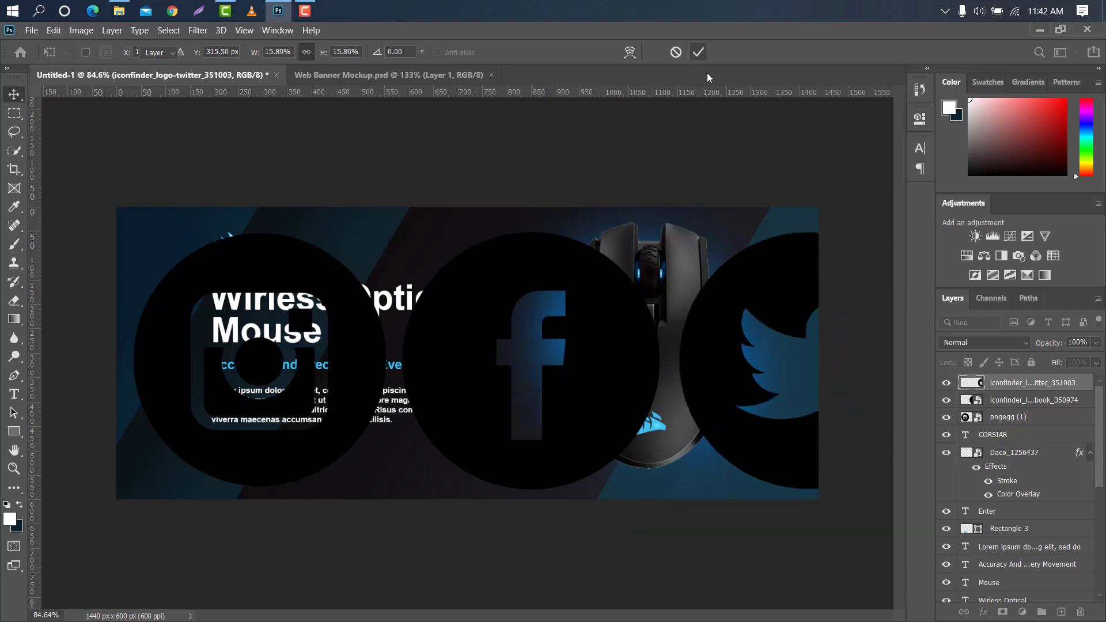
# Shrink the three social icons together and move them to the banner's bottom-right corner, centered at about X 1325, Y 560 px
pyautogui.keyDown('shift'); pyautogui.click(1042, 405); pyautogui.keyUp('shift')
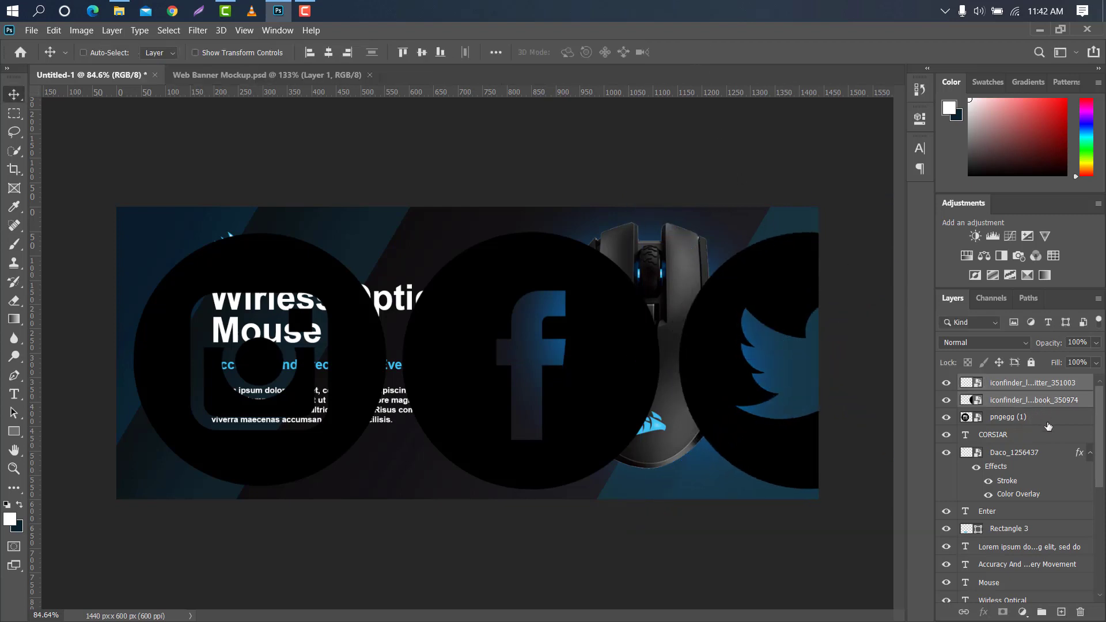
pyautogui.keyDown('shift'); pyautogui.click(1045, 417); pyautogui.keyUp('shift')
pyautogui.hotkey('ctrl', 't')
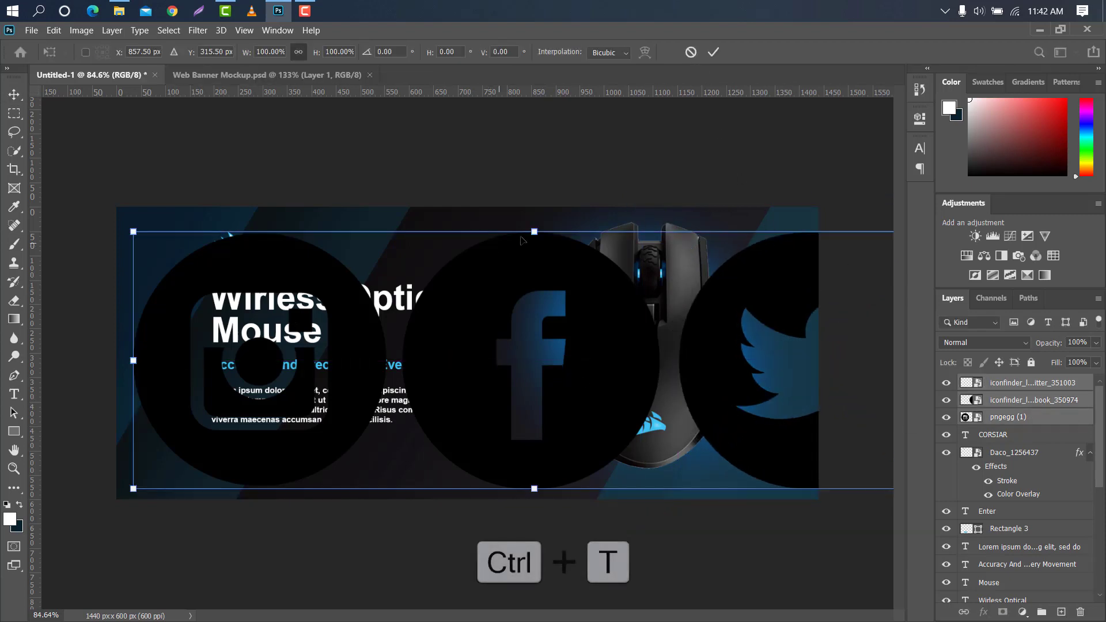
pyautogui.moveTo(534, 231); pyautogui.dragTo(795, 482)
pyautogui.hotkey('ctrl', '-')
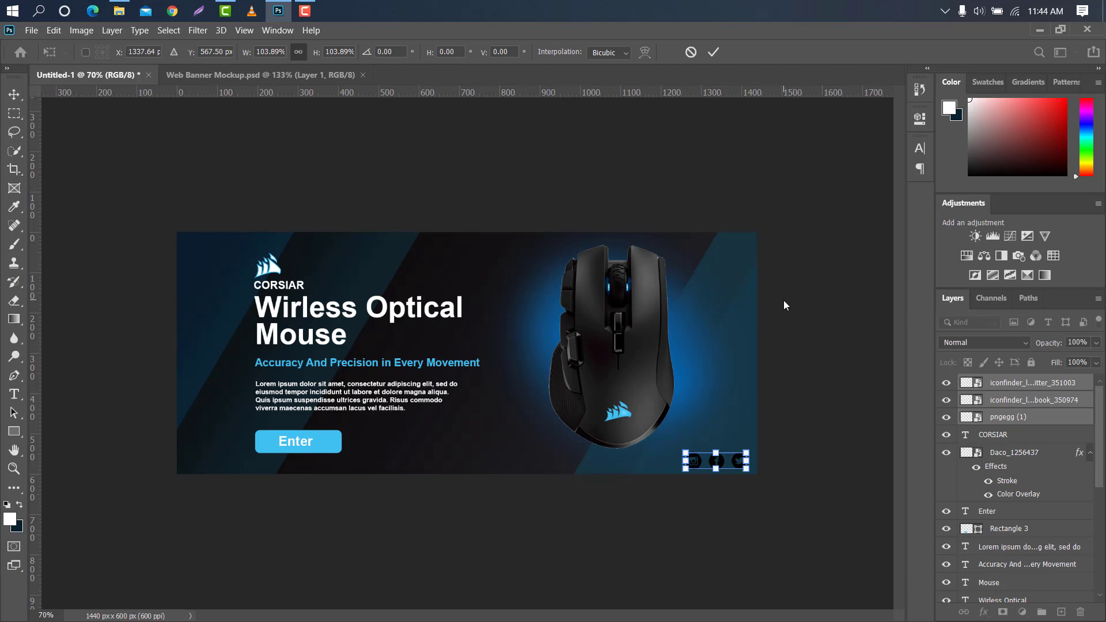
pyautogui.moveTo(744, 462); pyautogui.dragTo(739, 459)
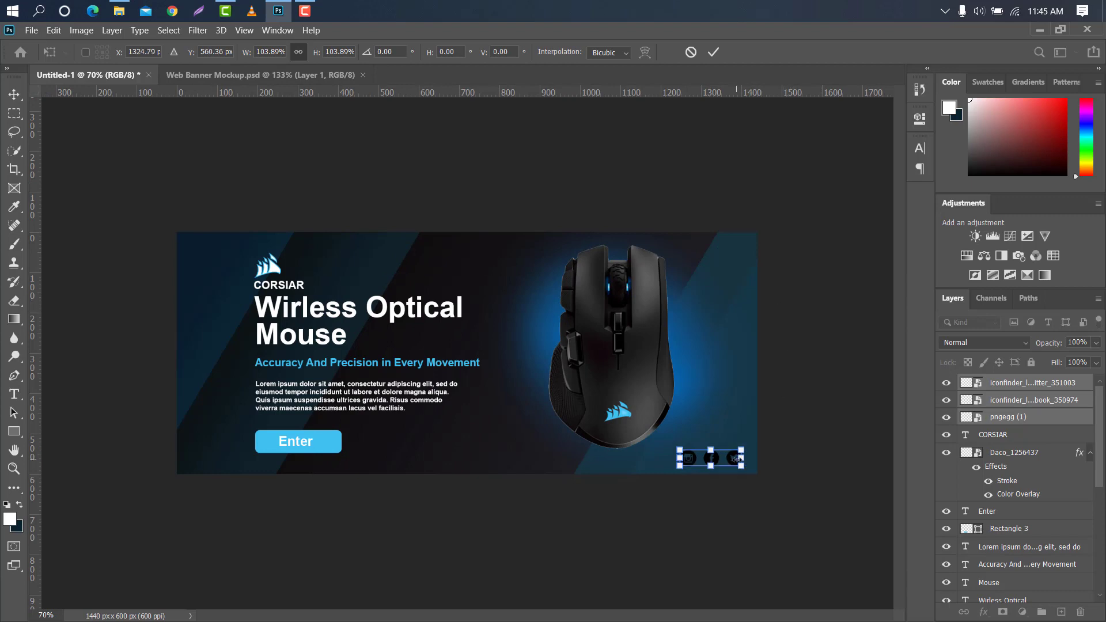
pyautogui.click(713, 51)
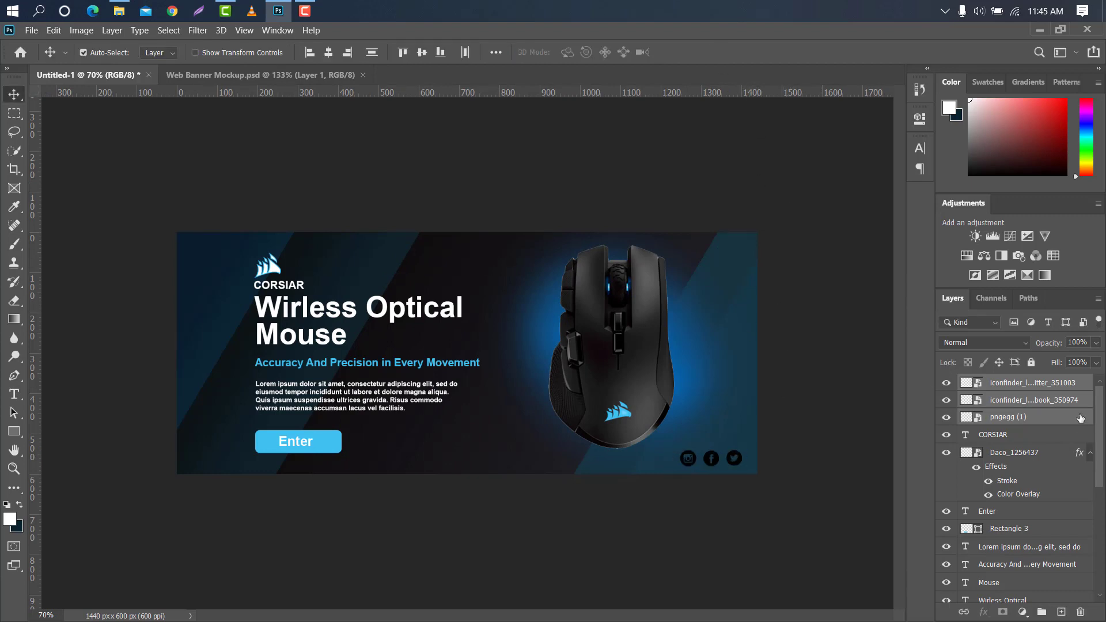
# Group the three social icon layers and apply a white color overlay at 100% opacity to the group
pyautogui.click(1044, 612)
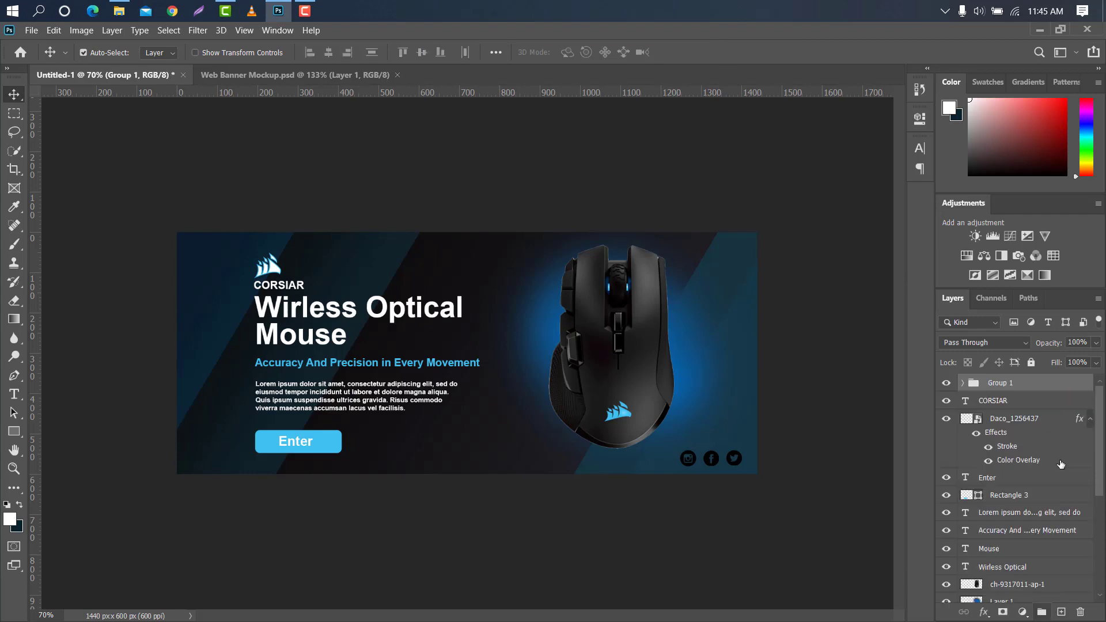
pyautogui.doubleClick(1069, 386)
pyautogui.click(407, 287)
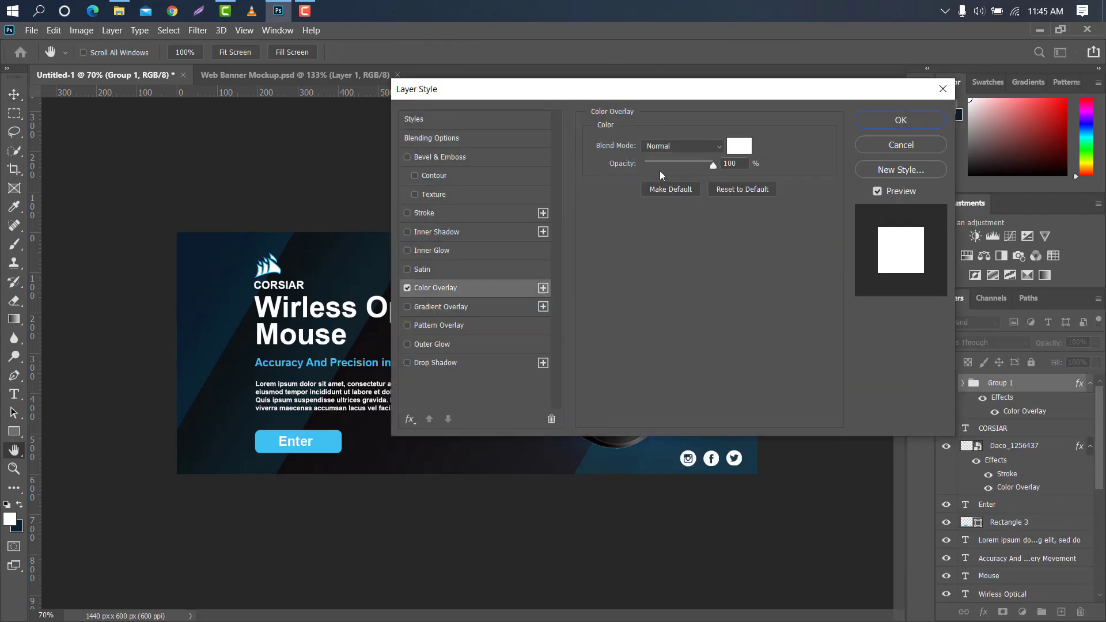
pyautogui.click(866, 118)
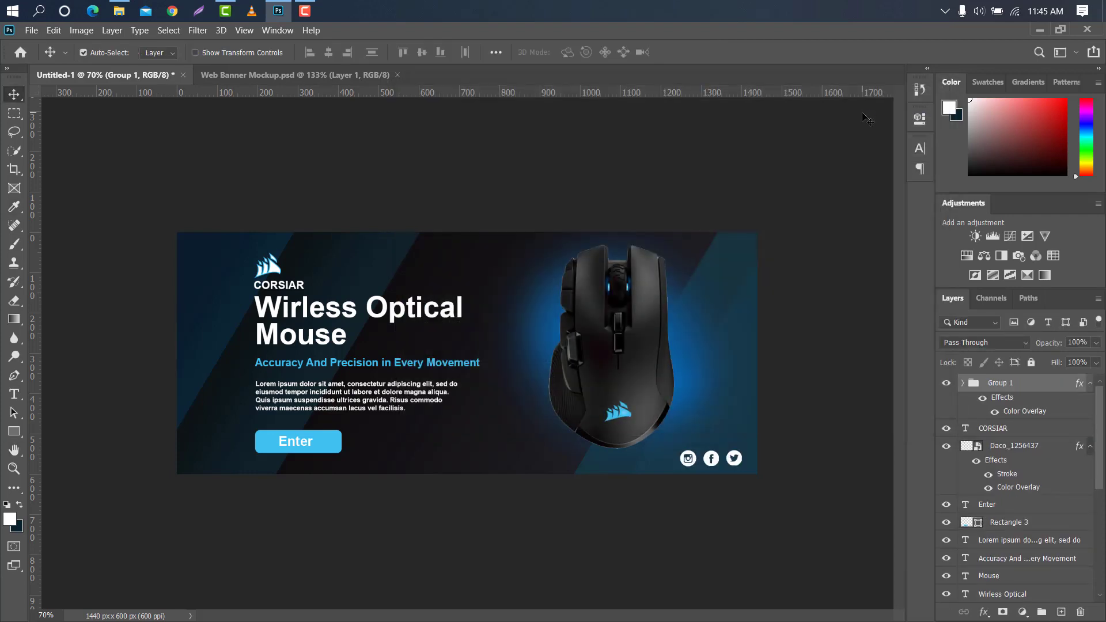